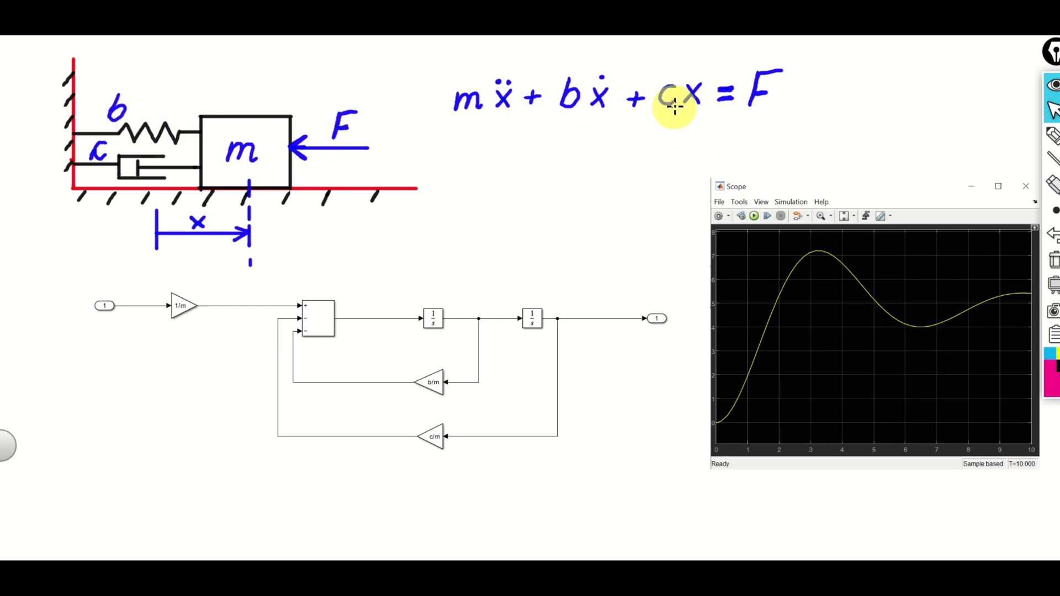
Step: Switch to the Simulink model and move the Constant block with value 50 closer to the Subsystem block
key("alt+Tab")
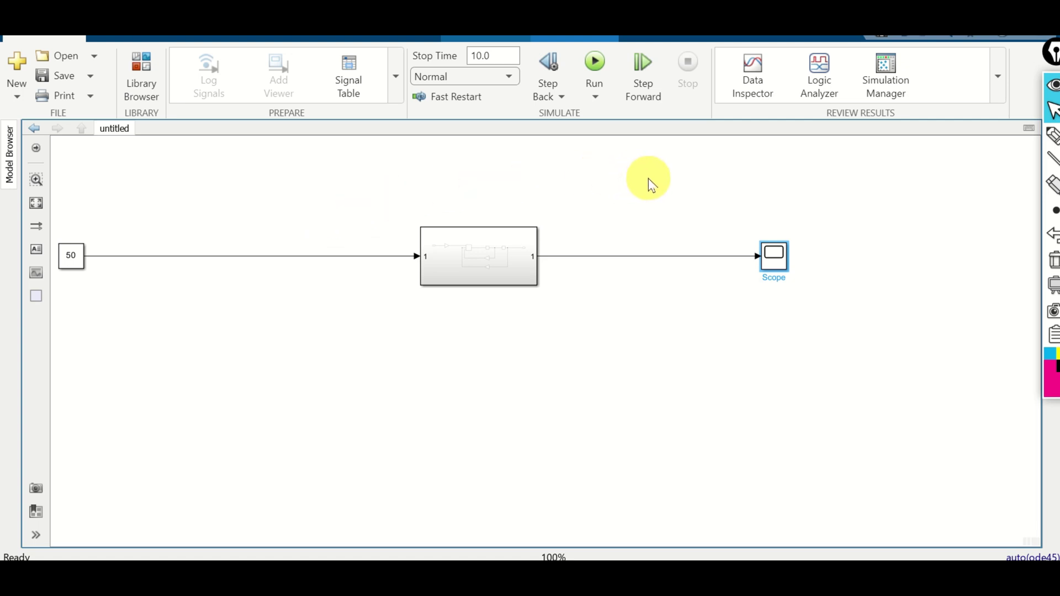
left_click(69, 256)
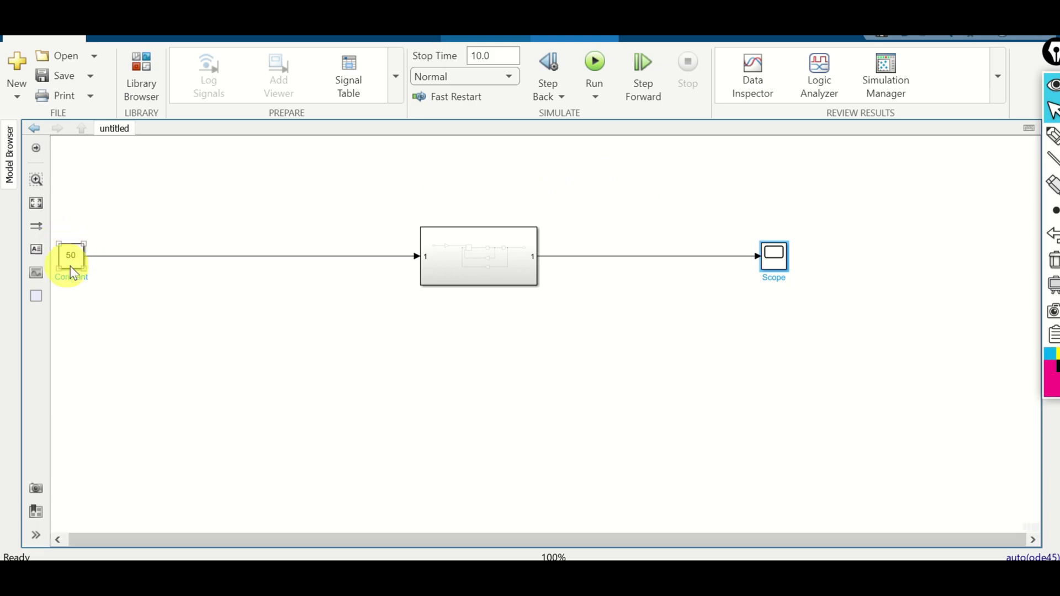
left_click_drag(78, 262, 178, 264)
Step: Open the Subsystem block to examine its integrator and gain feedback diagram, and return to the top-level model
left_click(504, 253)
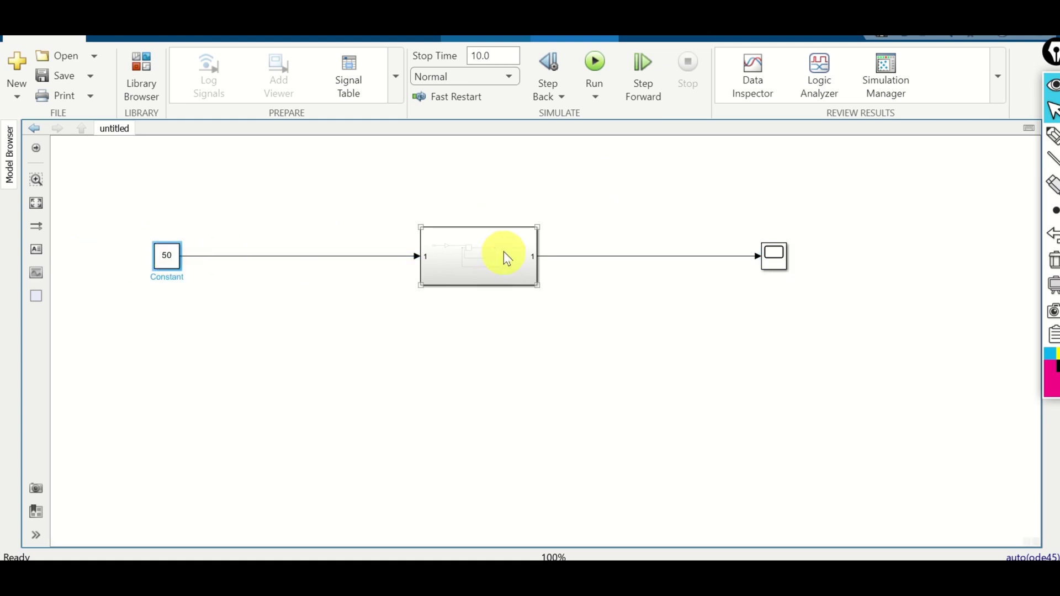
double_click(496, 256)
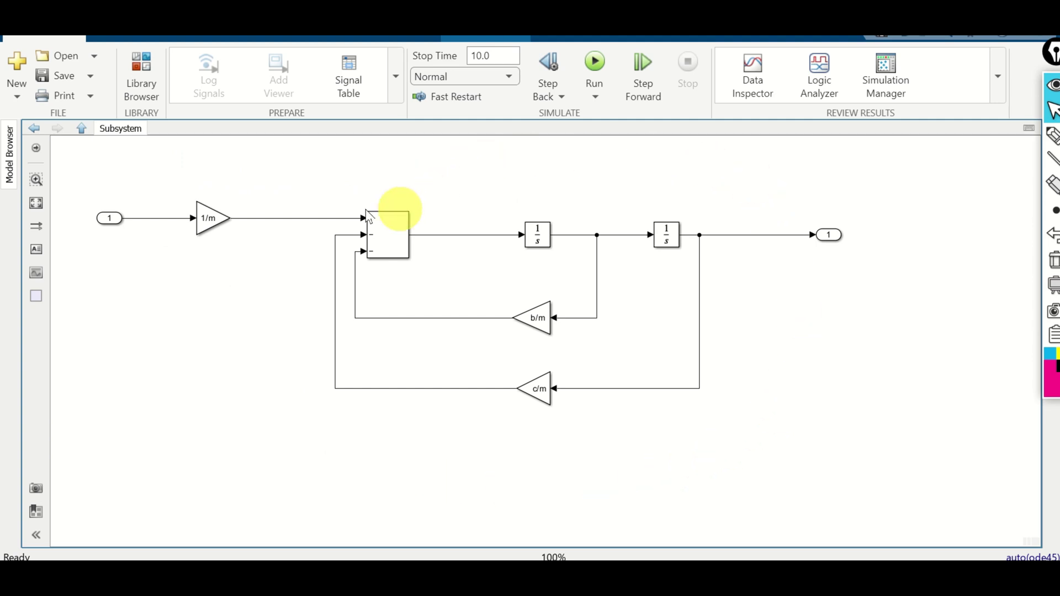
left_click(82, 128)
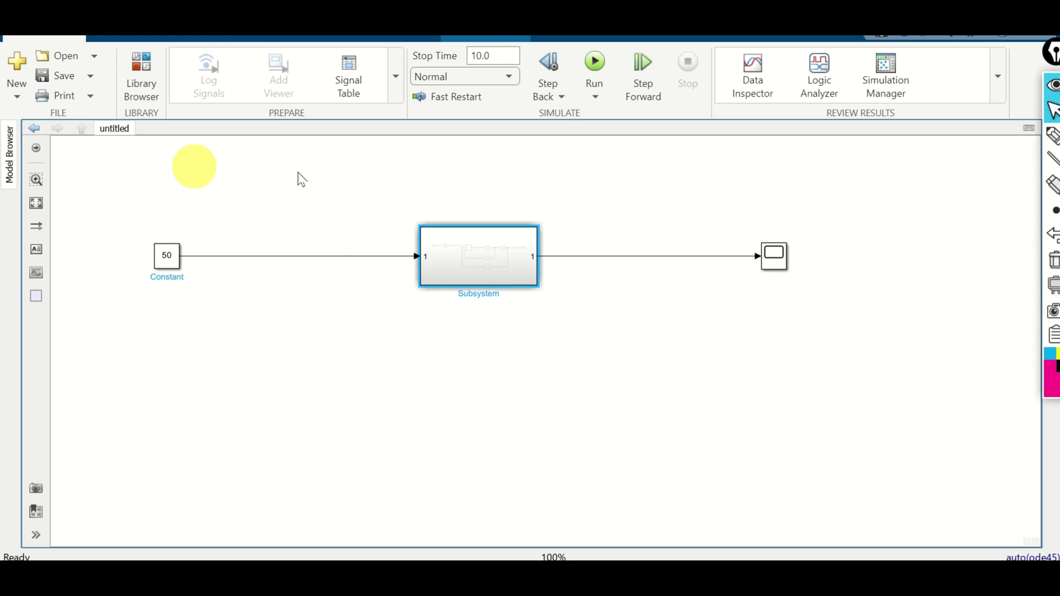
Step: Run the simulation and open the Scope to view the system's response plot
left_click(594, 63)
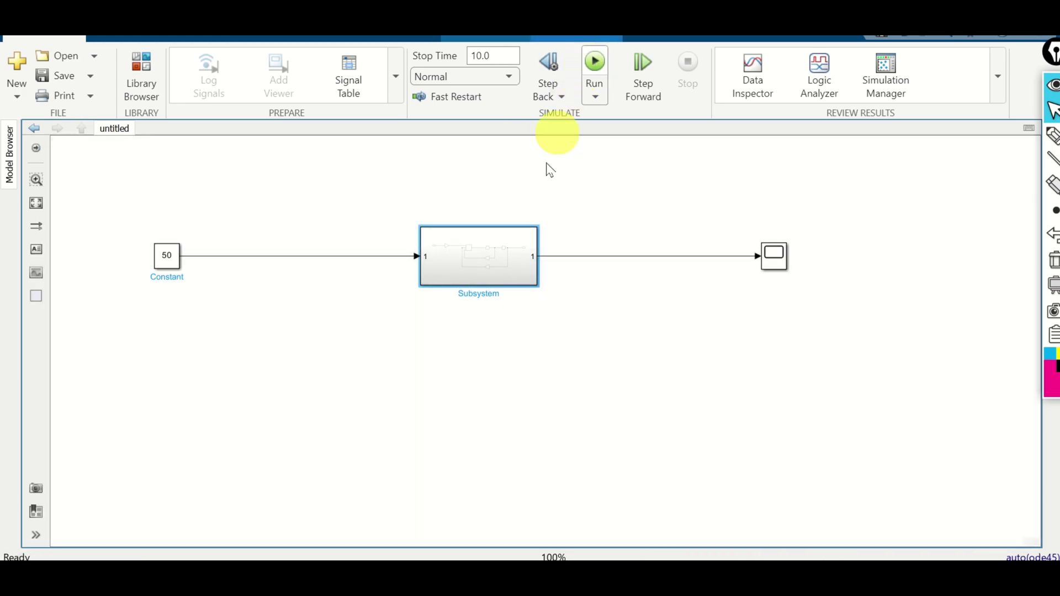
double_click(506, 276)
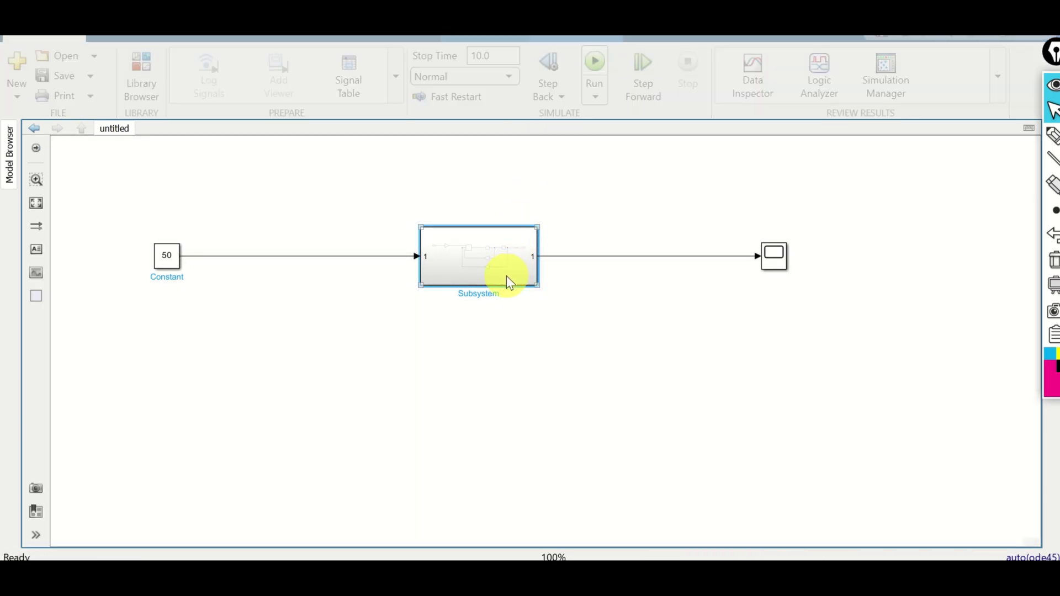
left_click(783, 263)
double_click(778, 261)
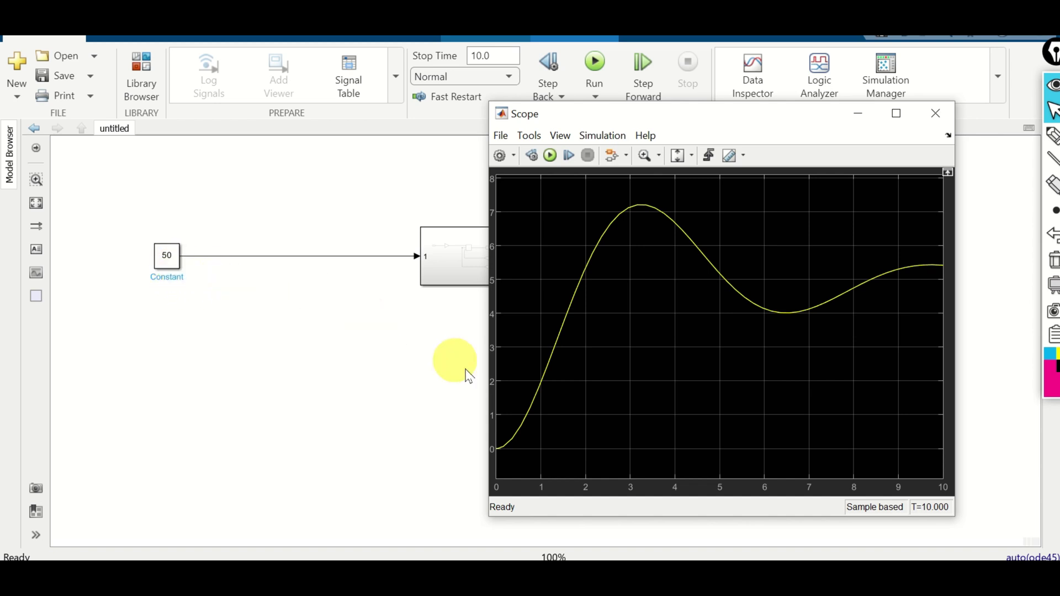
left_click(496, 453)
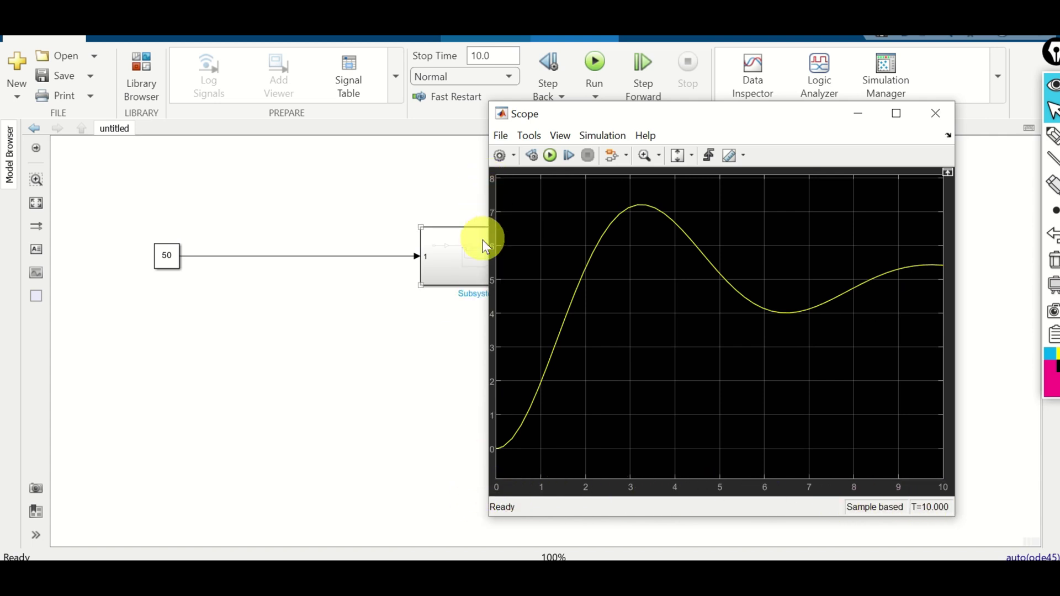
left_click(360, 238)
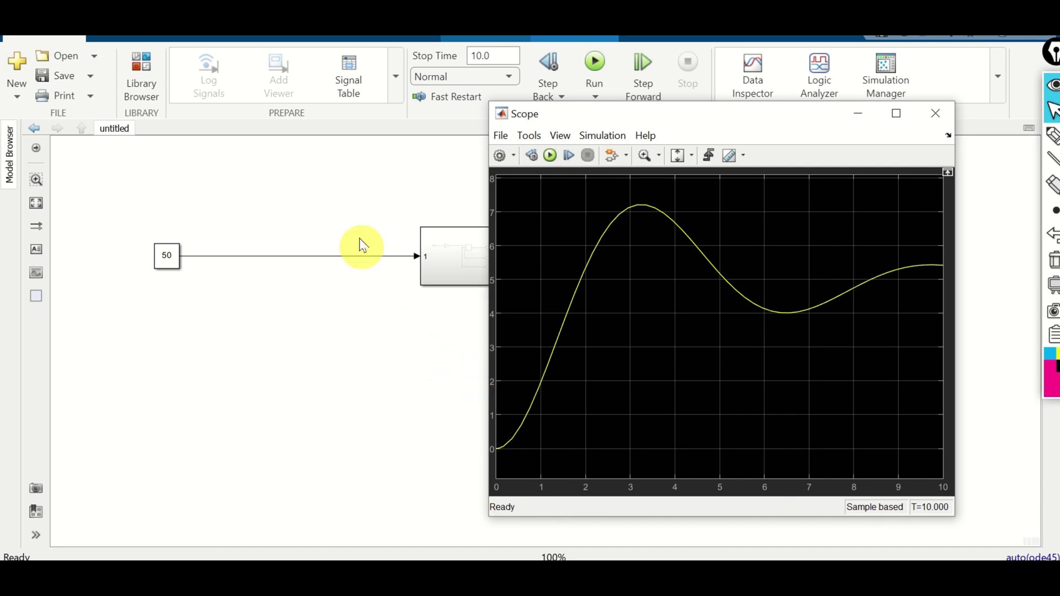
double_click(449, 267)
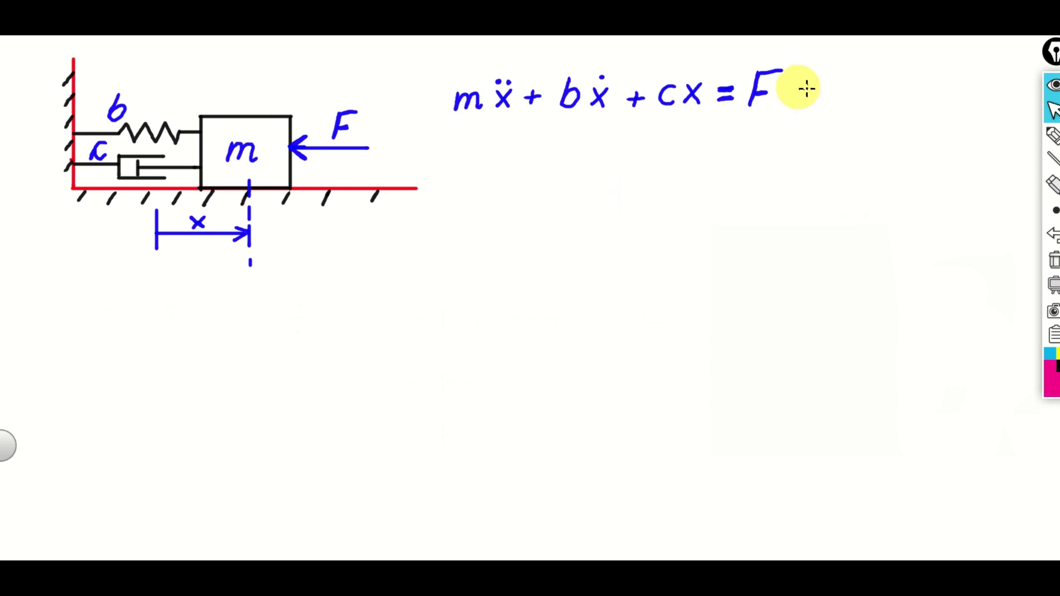
Step: Write the operation "/ · 1/m" after the equation mẍ + bẋ + cx = F on the whiteboard
left_click_drag(829, 80, 813, 114)
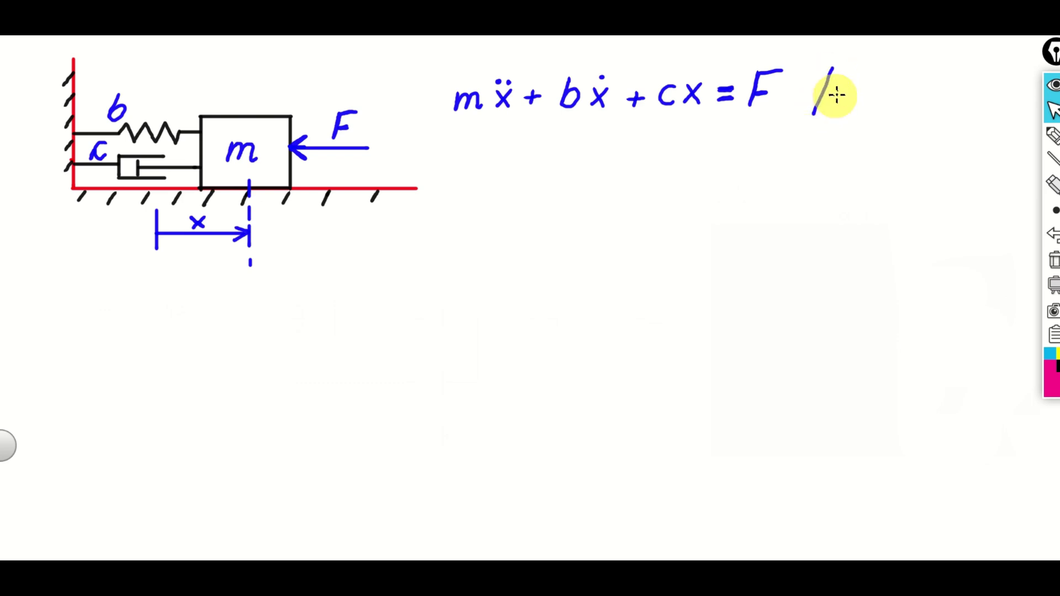
left_click(835, 95)
left_click_drag(861, 78, 853, 111)
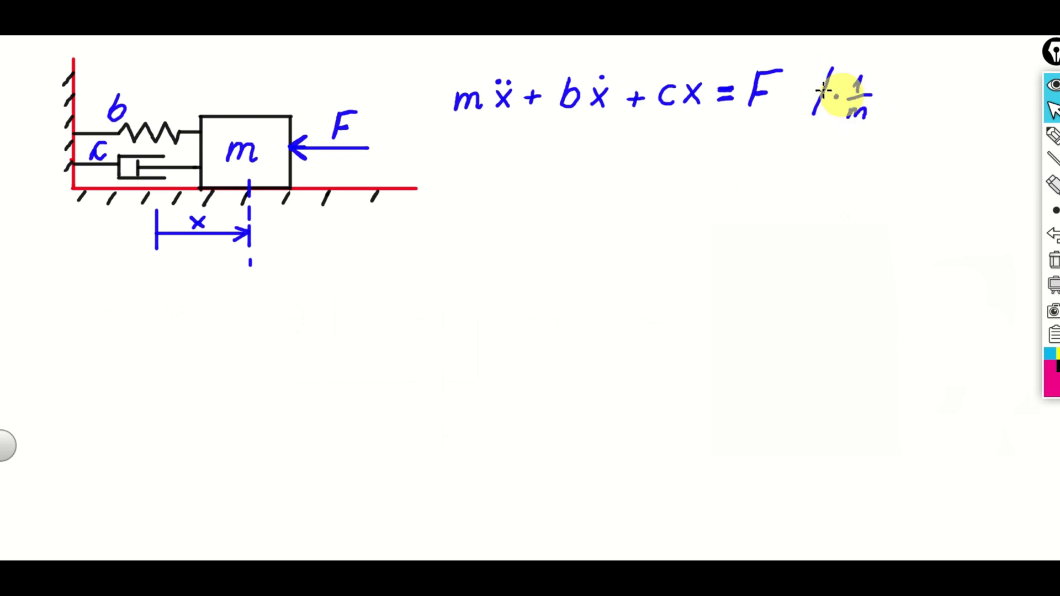
Step: Write ẍ + (b/m)ẋ + (c/m)x = (1/m)F in blue below the original equation and underline it
mouse_move(491, 148)
left_mouse_down()
mouse_move(476, 151)
mouse_move(522, 158)
mouse_move(513, 166)
mouse_move(544, 150)
left_mouse_up()
left_click(481, 139)
left_click(491, 139)
left_click_drag(531, 165, 554, 164)
left_click_drag(532, 180, 556, 179)
mouse_move(590, 148)
left_mouse_down()
mouse_move(613, 158)
mouse_move(666, 151)
mouse_move(659, 174)
left_mouse_up()
left_click(585, 138)
mouse_move(694, 141)
left_mouse_down()
mouse_move(746, 143)
mouse_move(736, 152)
mouse_move(754, 156)
mouse_move(737, 165)
mouse_move(752, 172)
mouse_move(784, 145)
left_mouse_up()
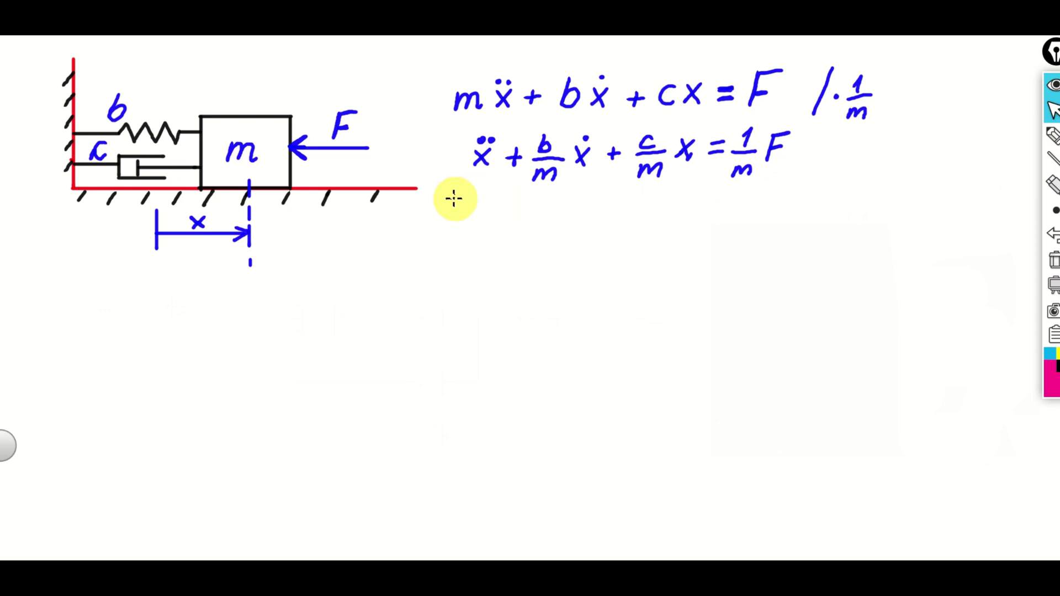
mouse_move(452, 199)
left_mouse_down()
mouse_move(795, 214)
mouse_move(796, 191)
left_mouse_up()
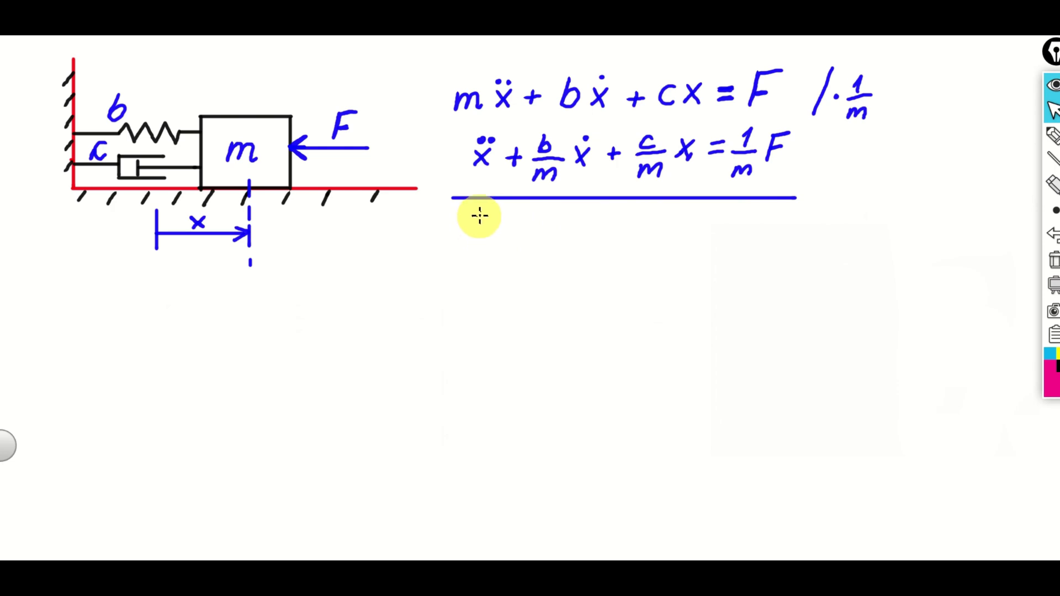
Step: Write the state variable definitions x1 = x and x2 = ẋ in red below the blue line
mouse_move(469, 220)
left_mouse_down()
mouse_move(505, 223)
mouse_move(501, 233)
mouse_move(500, 221)
mouse_move(500, 232)
mouse_move(534, 228)
left_mouse_up()
left_click_drag(522, 231, 536, 214)
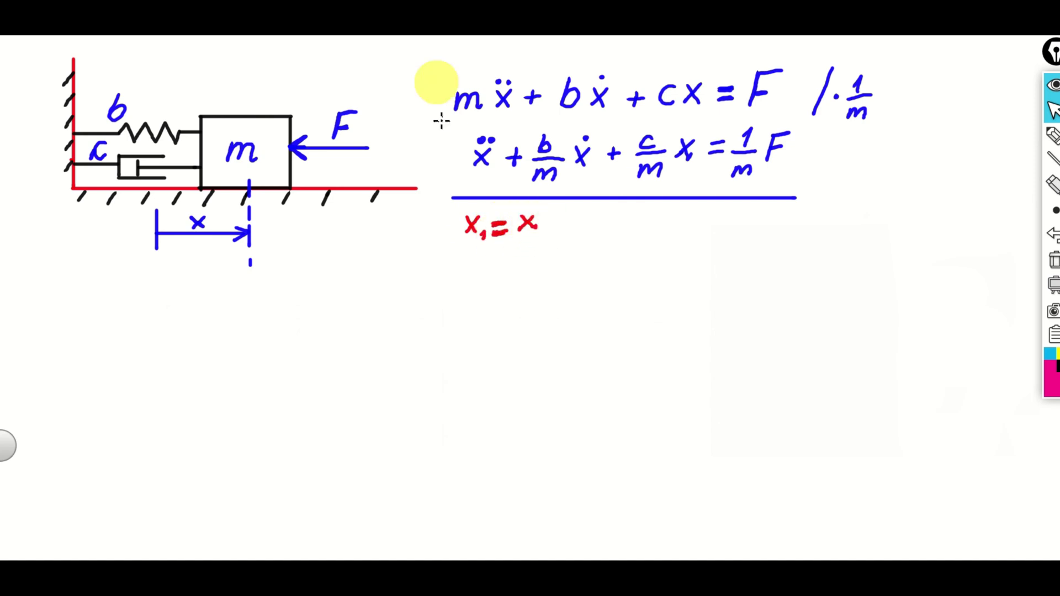
left_click_drag(478, 257, 465, 272)
left_click_drag(466, 258, 479, 271)
mouse_move(484, 271)
left_mouse_down()
mouse_move(514, 264)
mouse_move(537, 277)
left_mouse_up()
left_click_drag(522, 278, 539, 260)
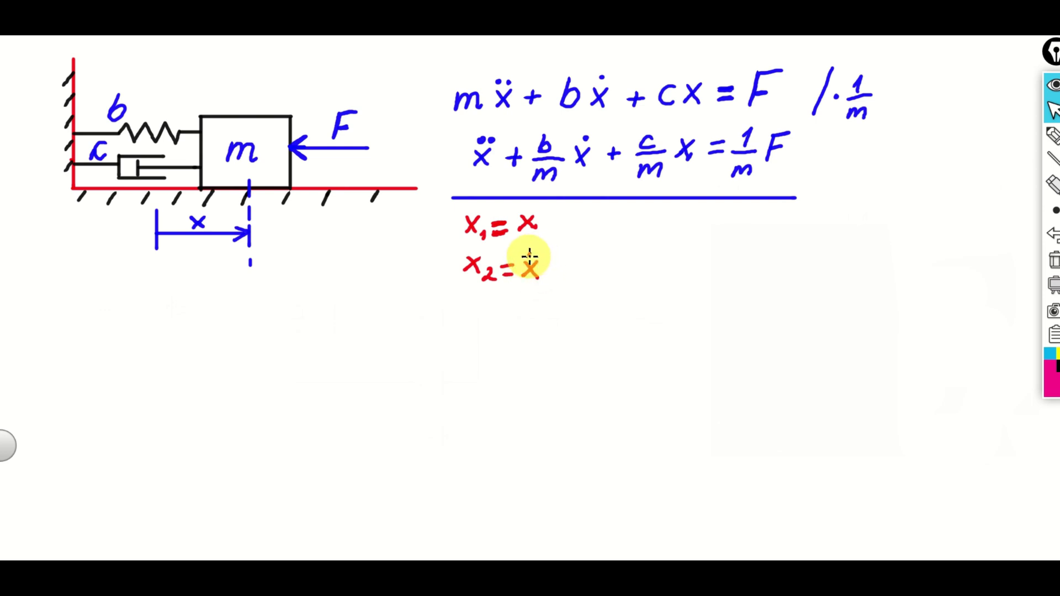
left_click(530, 255)
left_click(534, 227)
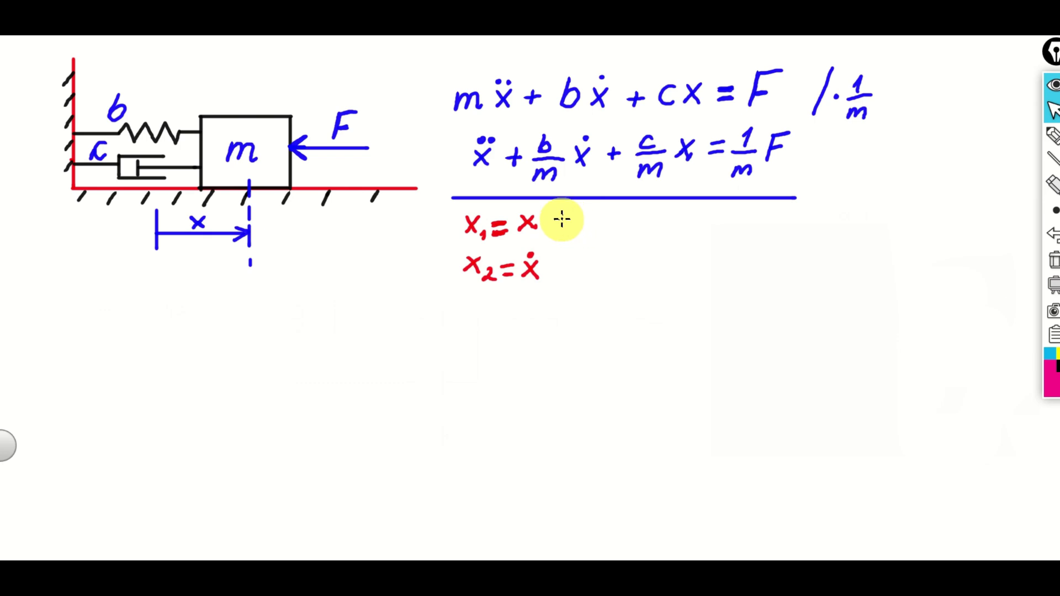
Step: Draw a red vertical divider beside the state definitions and write ẋ1 = ẋ = x2 after it
left_click_drag(562, 215, 562, 279)
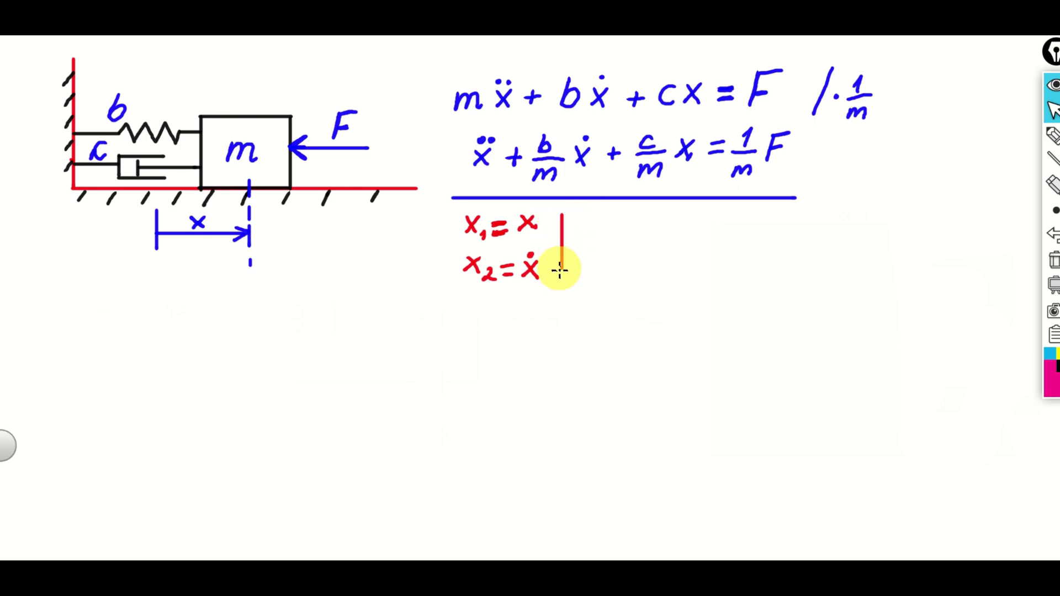
mouse_move(600, 217)
left_mouse_down()
mouse_move(588, 232)
mouse_move(607, 239)
mouse_move(629, 224)
mouse_move(666, 234)
mouse_move(651, 235)
left_mouse_up()
left_click(594, 212)
left_click(658, 209)
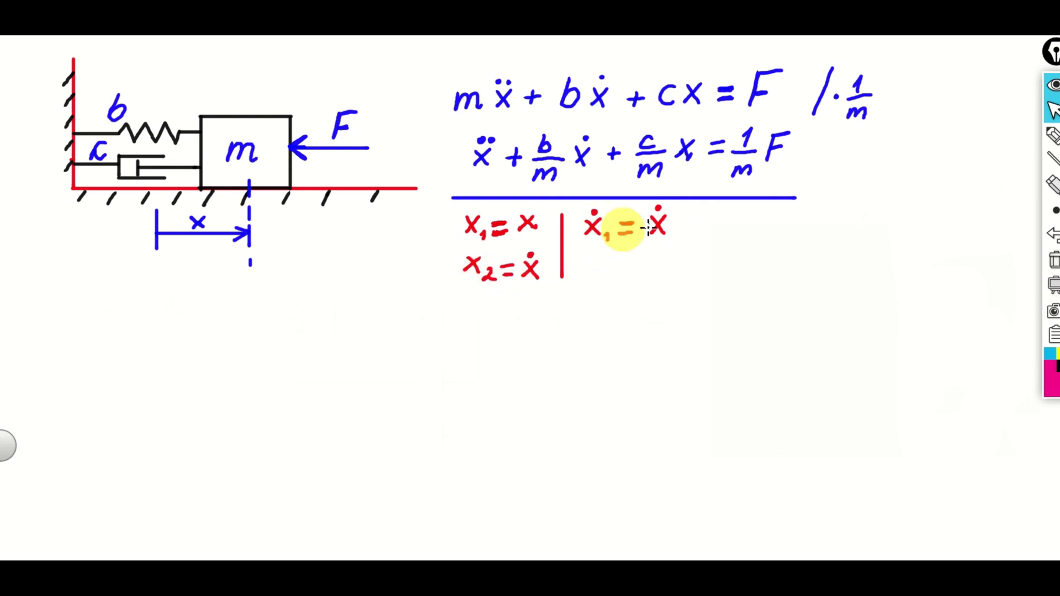
mouse_move(675, 222)
left_mouse_down()
mouse_move(708, 226)
mouse_move(702, 216)
mouse_move(734, 241)
left_mouse_up()
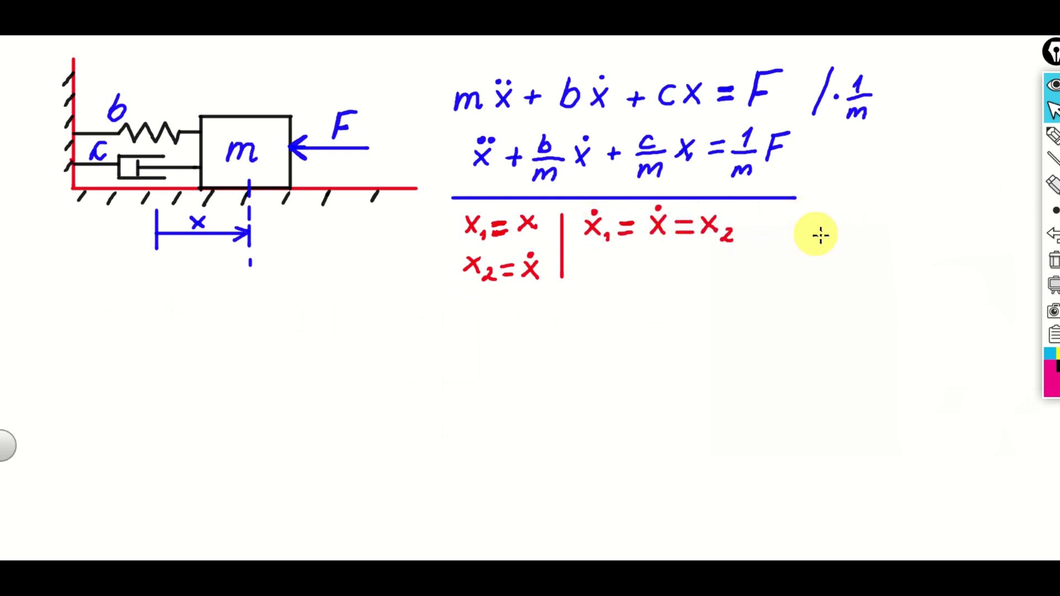
Step: Draw a second red vertical divider and write the first state equation ẋ1 = x2 after it
left_click_drag(776, 209, 777, 274)
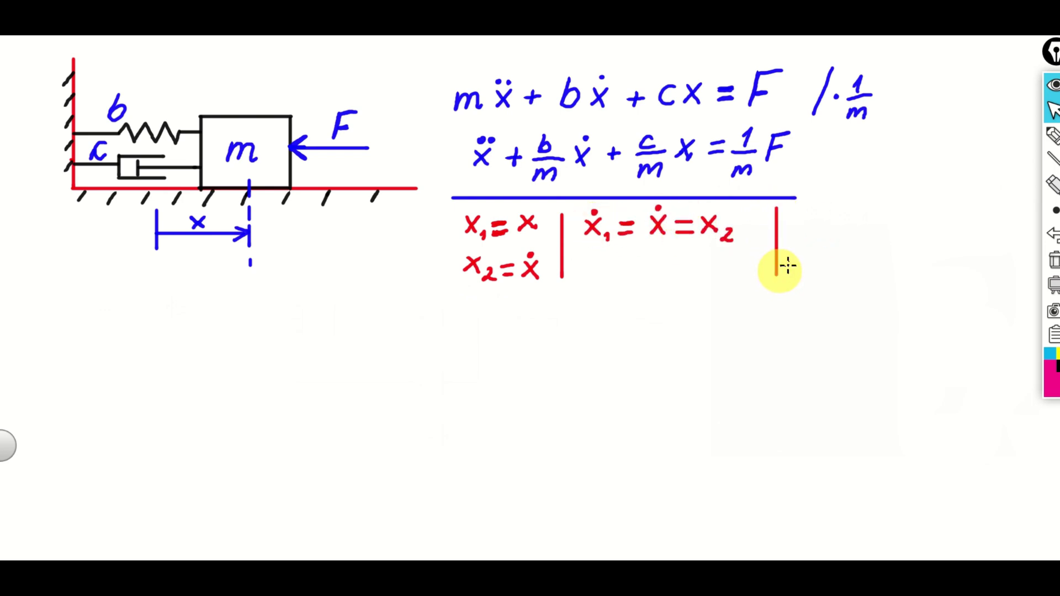
mouse_move(805, 213)
left_mouse_down()
mouse_move(834, 231)
mouse_move(816, 206)
mouse_move(850, 224)
mouse_move(881, 215)
mouse_move(913, 235)
left_mouse_up()
left_click(817, 207)
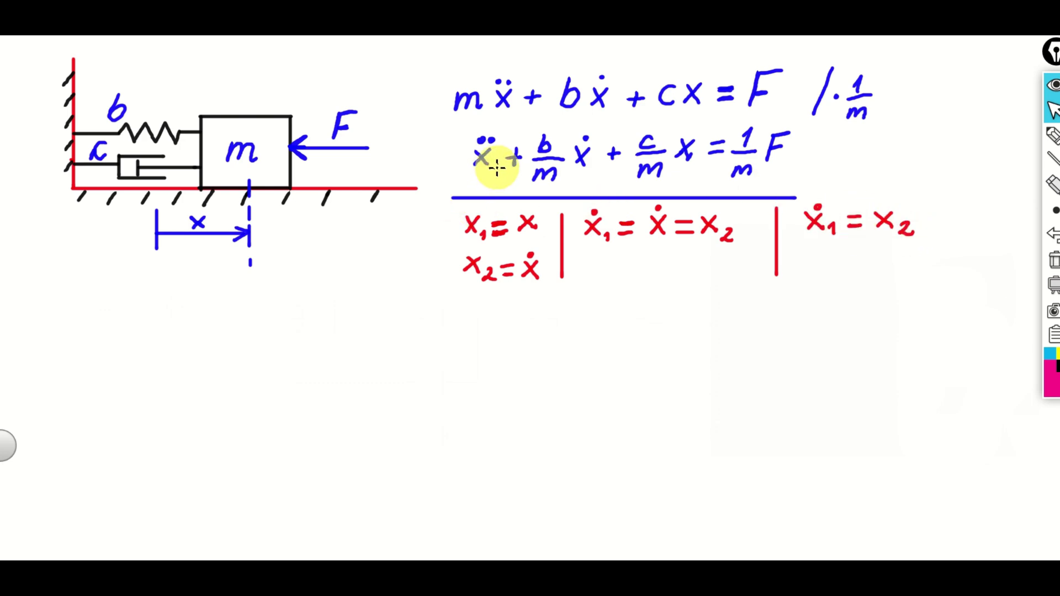
Step: Draw a red horizontal line below the state definitions and write ẍ = -(c/m)x - (b/m)ẋ + (1/m)F beneath it
left_click_drag(454, 302, 788, 301)
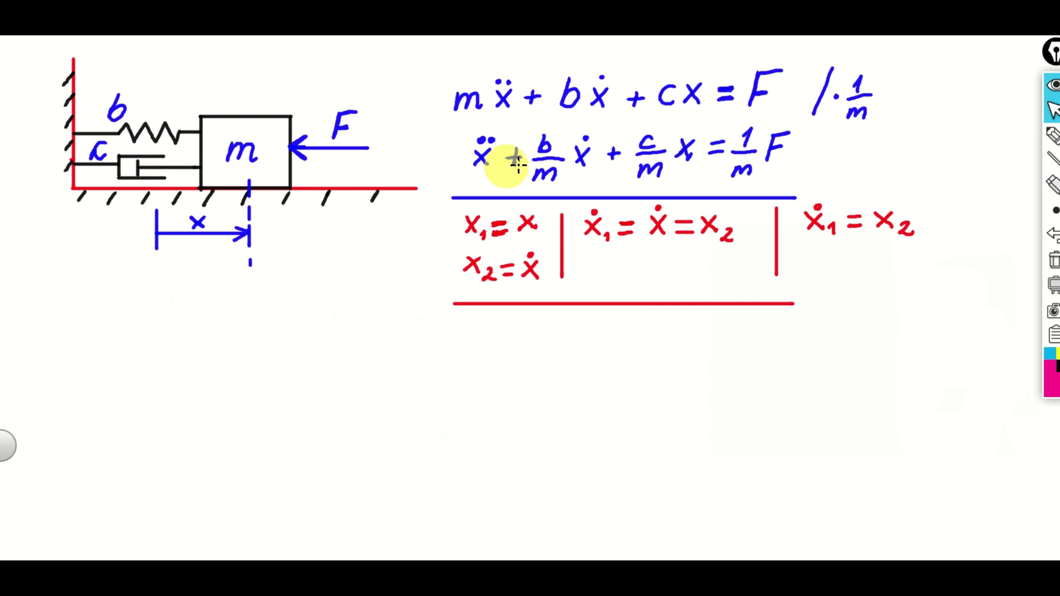
left_click_drag(462, 329, 479, 349)
mouse_move(480, 331)
left_mouse_down()
mouse_move(462, 350)
mouse_move(537, 337)
mouse_move(555, 342)
mouse_move(554, 359)
mouse_move(579, 348)
mouse_move(566, 349)
left_mouse_up()
left_click(465, 326)
left_click(475, 325)
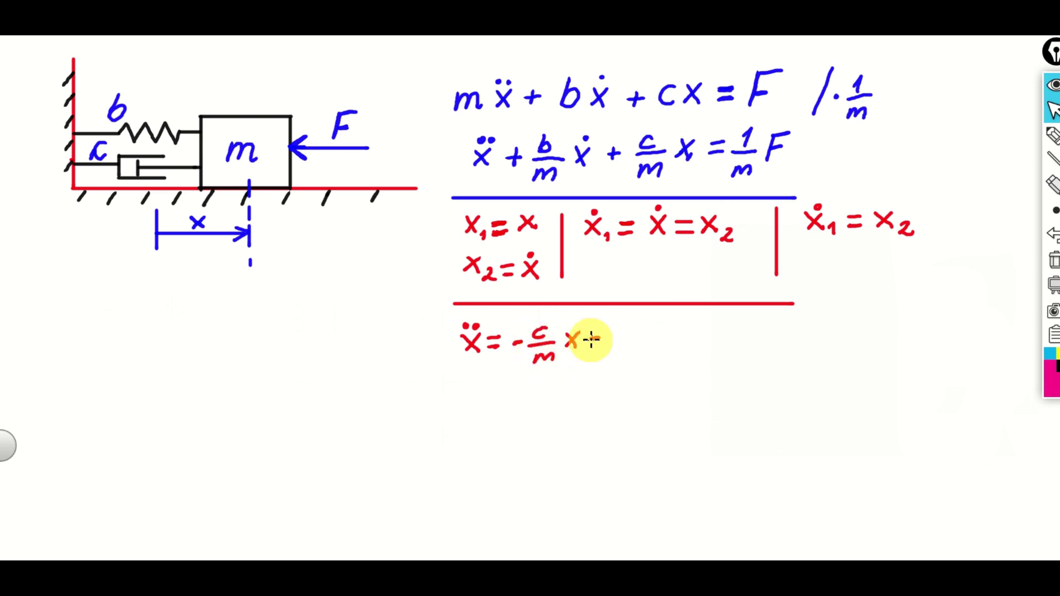
mouse_move(619, 321)
left_mouse_down()
mouse_move(634, 349)
mouse_move(661, 345)
mouse_move(648, 345)
left_mouse_up()
left_click(658, 324)
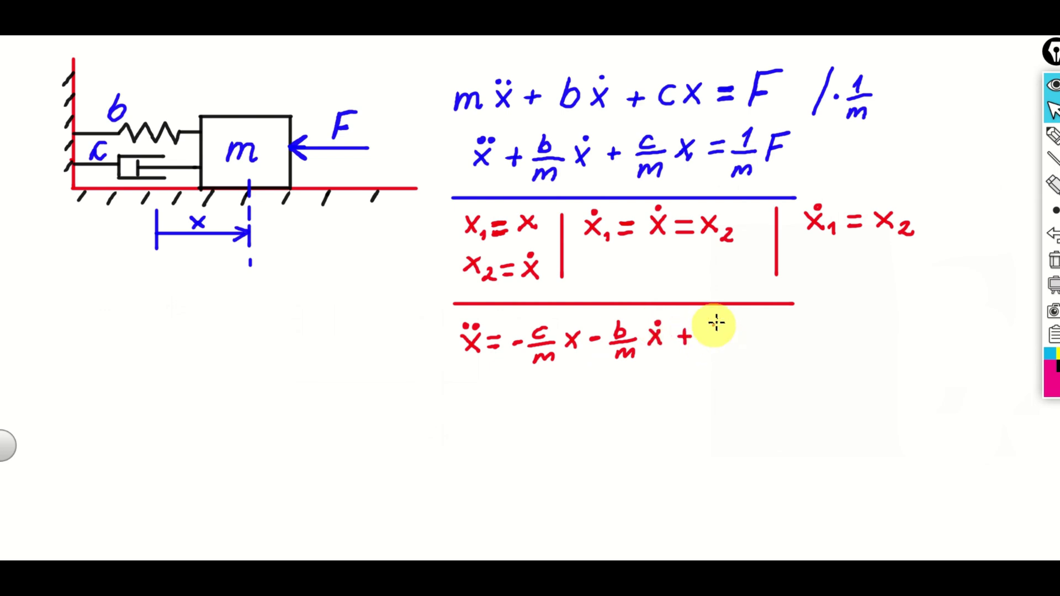
mouse_move(724, 338)
left_mouse_down()
mouse_move(718, 359)
mouse_move(745, 347)
mouse_move(761, 327)
left_mouse_up()
Step: Write ẋ2 = ẍ between the two vertical dividers, below ẋ1 = ẋ = x2
left_click_drag(562, 263, 562, 278)
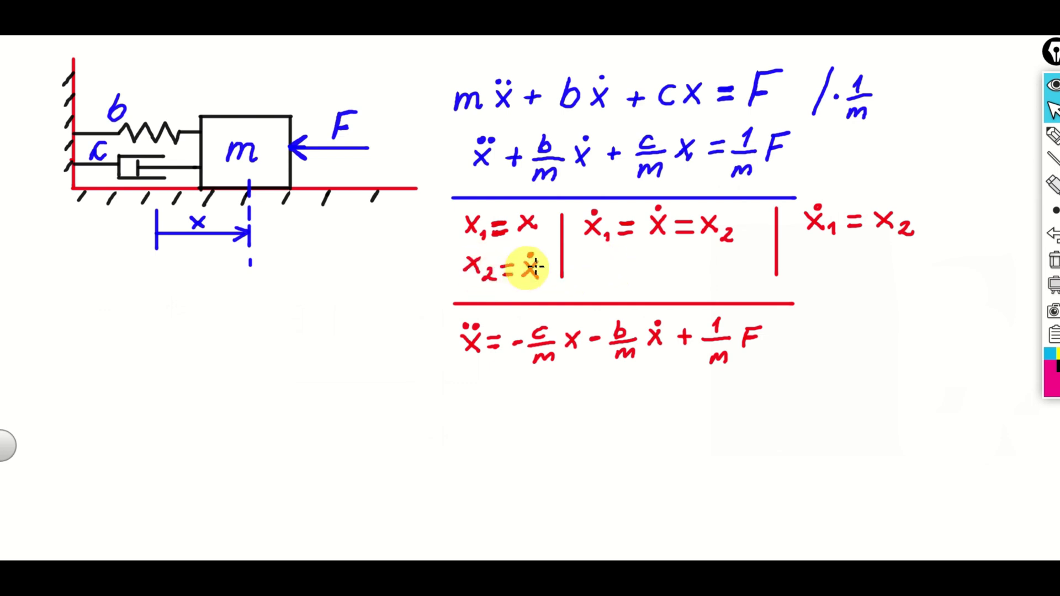
mouse_move(598, 260)
left_mouse_down()
mouse_move(610, 280)
mouse_move(593, 255)
mouse_move(635, 266)
left_mouse_up()
left_click(594, 254)
left_click_drag(622, 273, 650, 277)
left_click(651, 256)
left_click(661, 257)
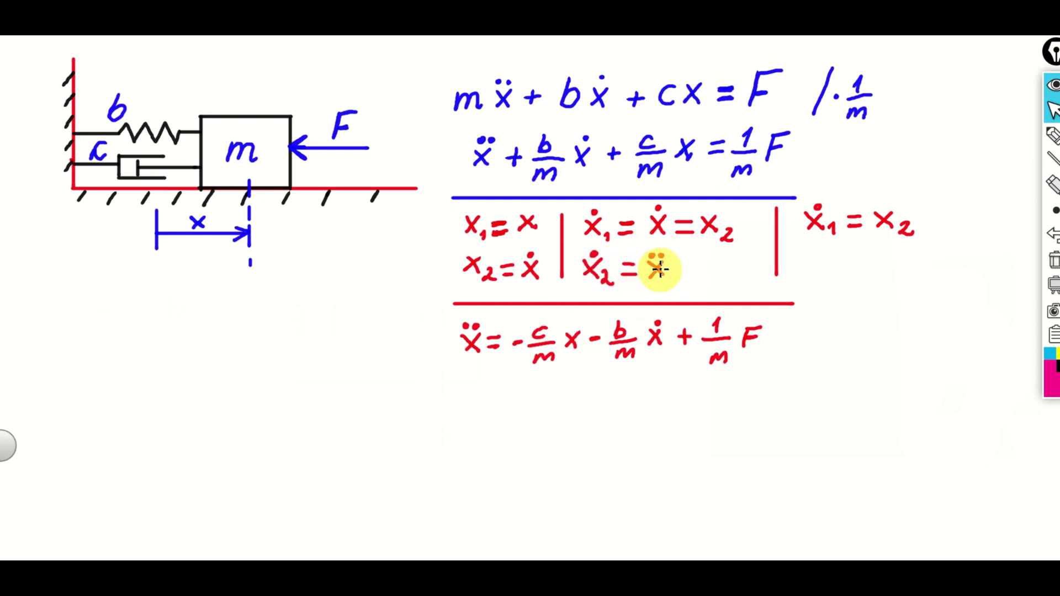
Step: Write the second state equation ẋ2 = -(c/m)x1 - (b/m)x2 + (1/m)F in red below the ẍ equation and underline it
left_click_drag(479, 387, 467, 402)
left_click_drag(464, 390, 488, 406)
left_click(472, 379)
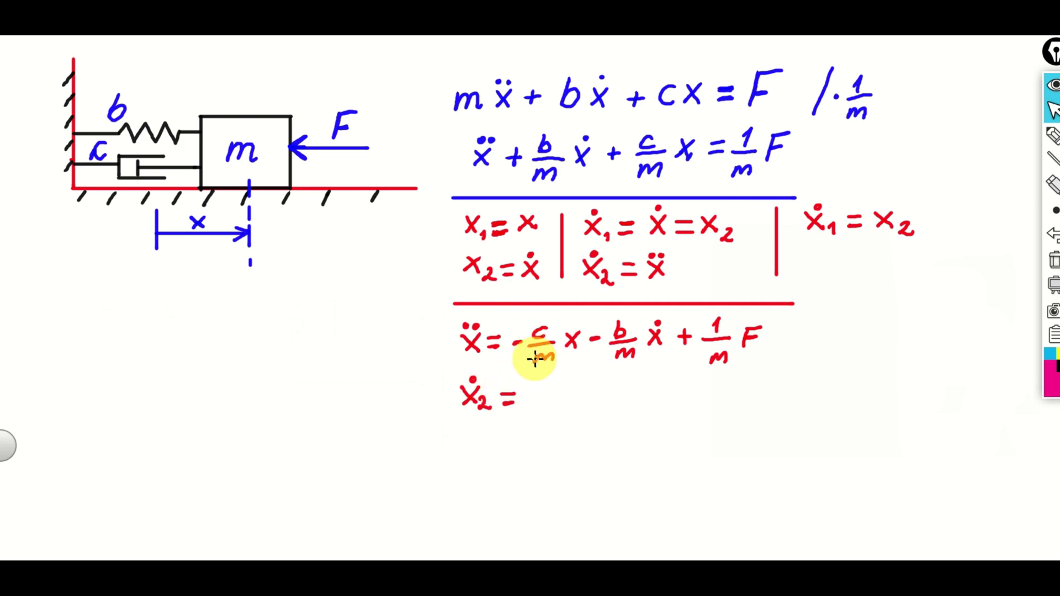
mouse_move(526, 398)
left_mouse_down()
mouse_move(550, 396)
mouse_move(567, 420)
left_mouse_up()
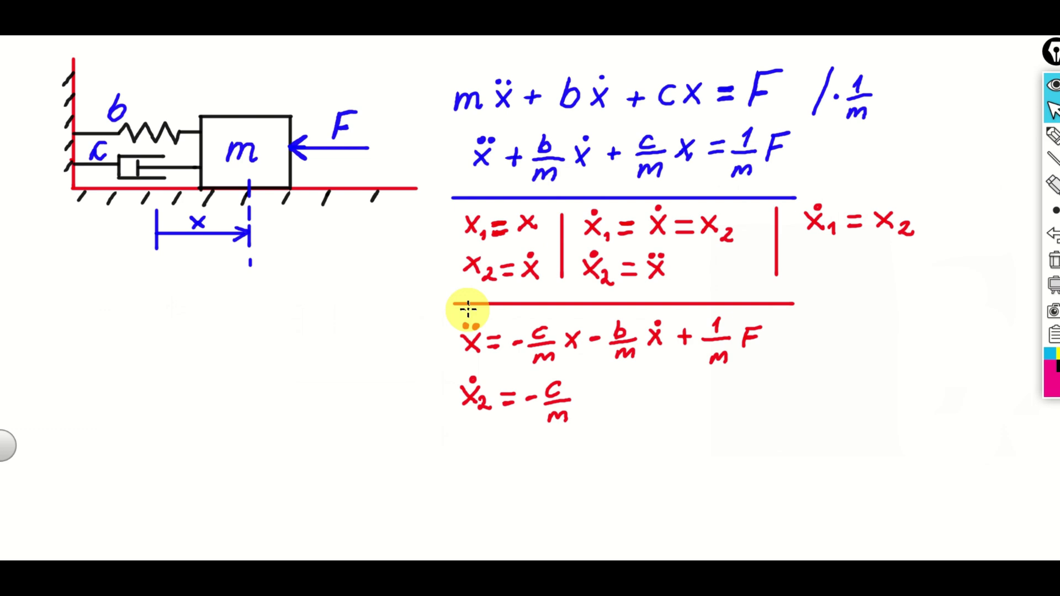
left_click_drag(577, 391, 588, 405)
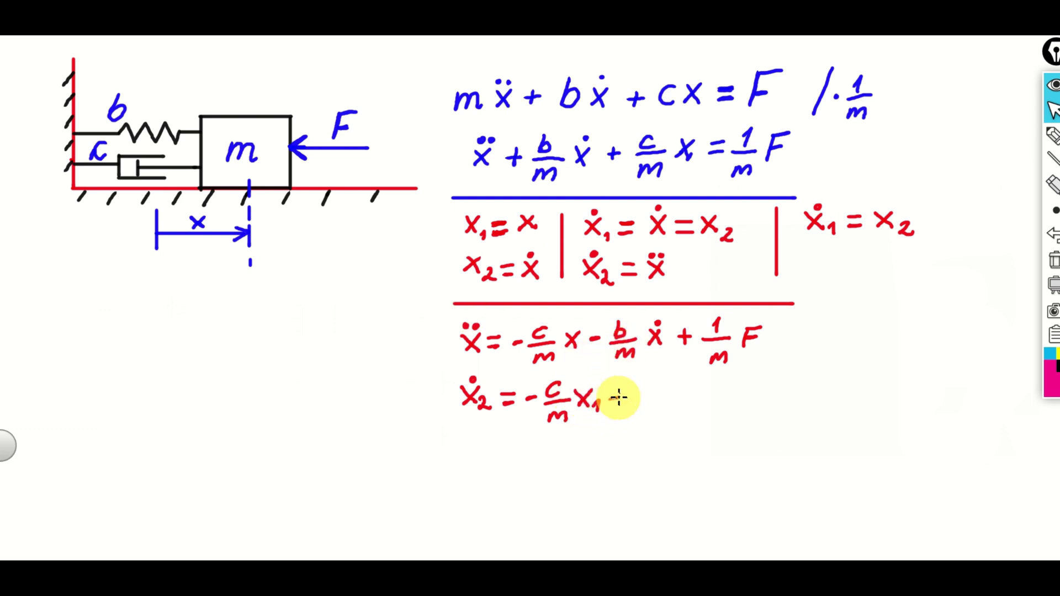
mouse_move(634, 381)
left_mouse_down()
mouse_move(628, 404)
mouse_move(645, 419)
left_mouse_up()
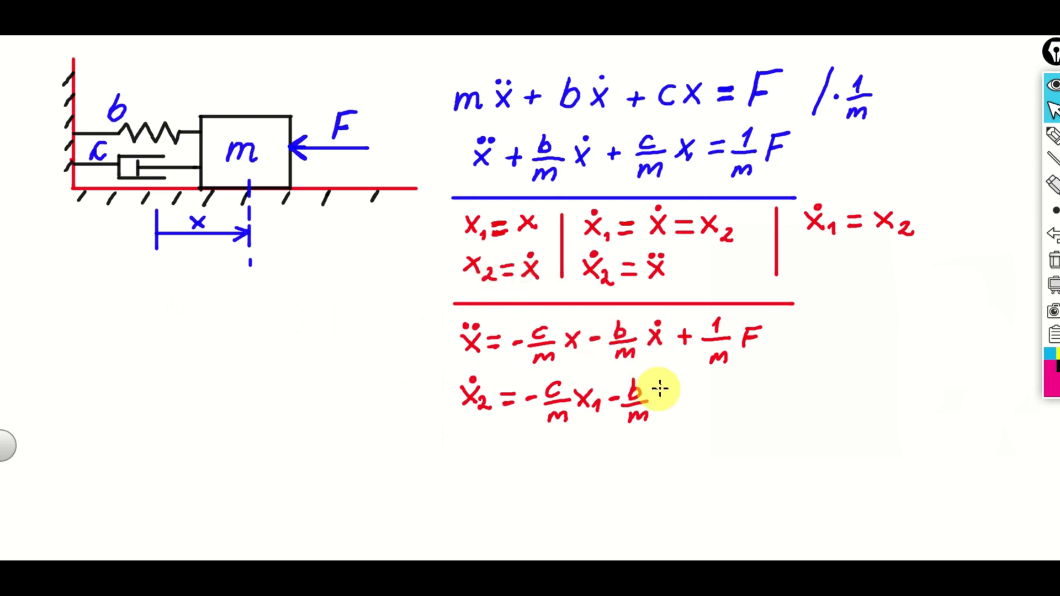
left_click_drag(657, 393, 671, 410)
mouse_move(671, 393)
left_mouse_down()
mouse_move(657, 410)
mouse_move(683, 411)
left_mouse_up()
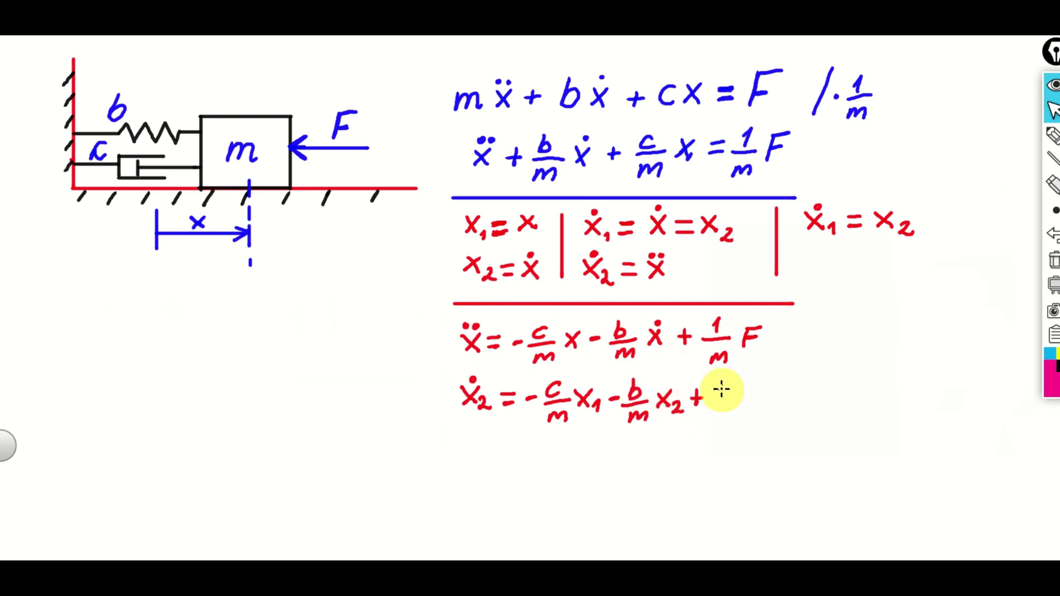
left_click_drag(721, 397, 737, 410)
mouse_move(713, 417)
left_mouse_down()
mouse_move(737, 421)
mouse_move(752, 406)
left_mouse_up()
left_click_drag(756, 386, 756, 397)
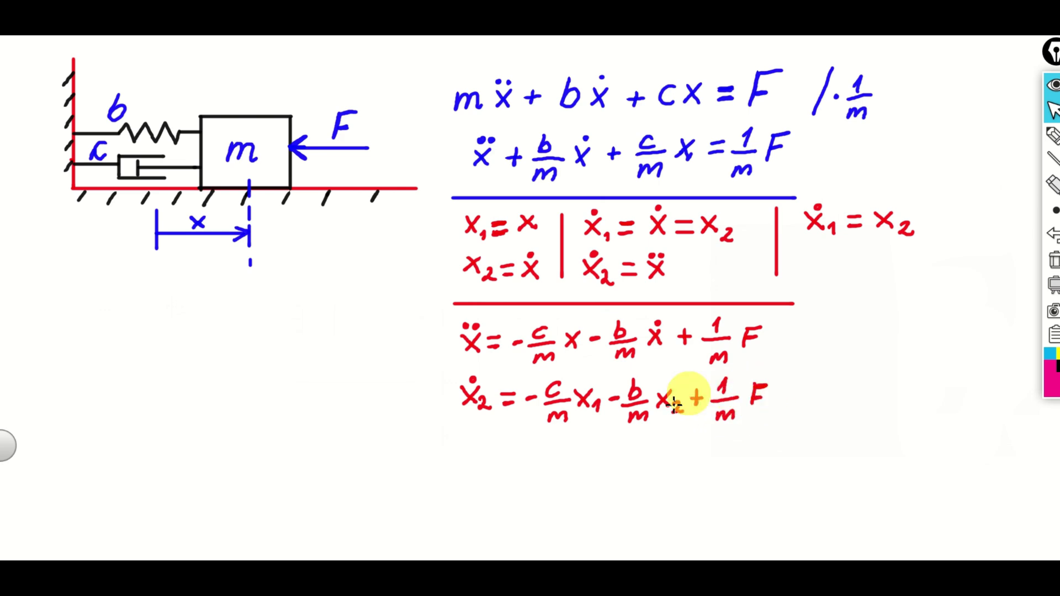
left_click_drag(472, 434, 756, 437)
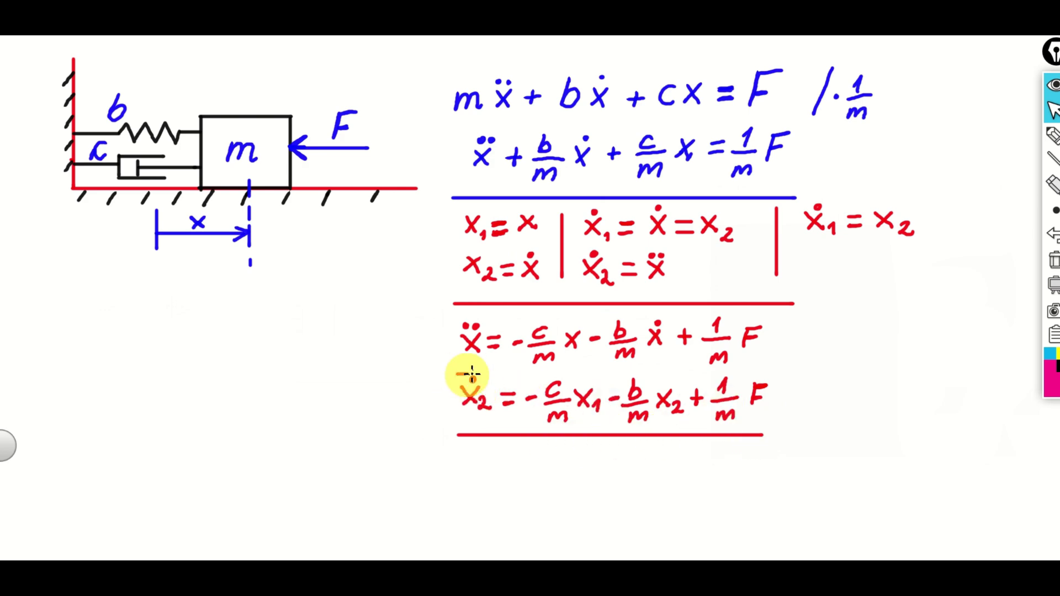
Step: Draw red boxes around the two state equations, ẋ1 = x2 and ẋ2 = -(c/m)x1 - (b/m)x2 + (1/m)F
left_click_drag(457, 375, 775, 375)
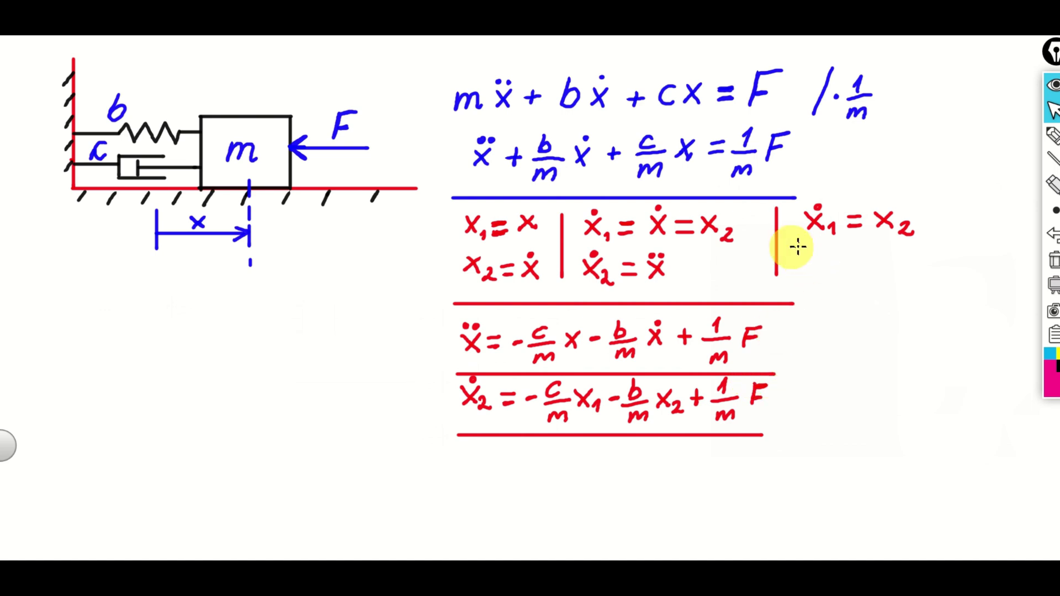
left_click_drag(798, 246, 919, 248)
mouse_move(805, 197)
left_mouse_down()
mouse_move(924, 199)
mouse_move(916, 246)
left_mouse_up()
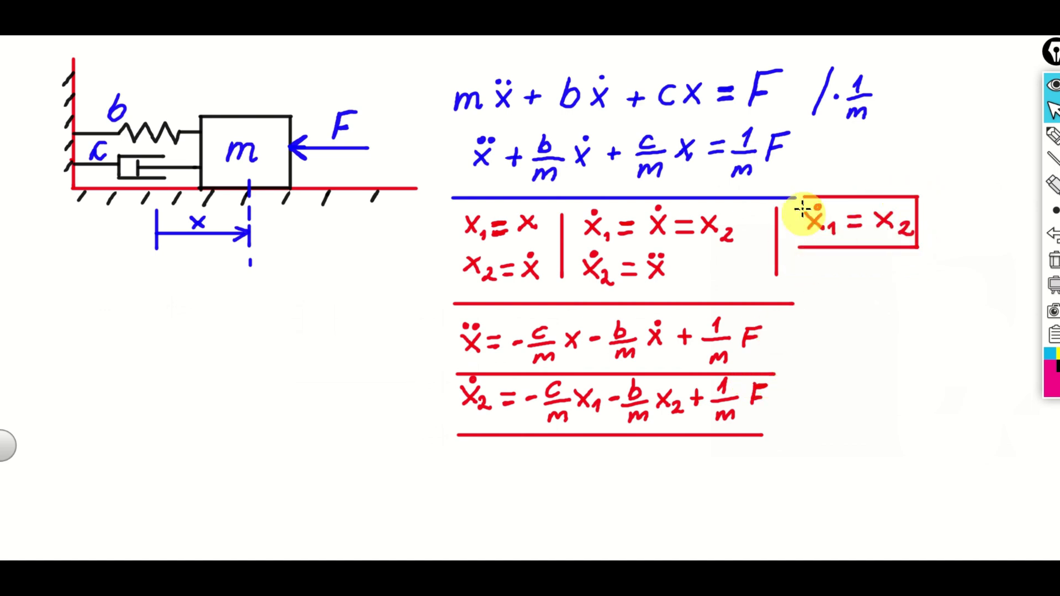
left_click_drag(800, 205, 800, 247)
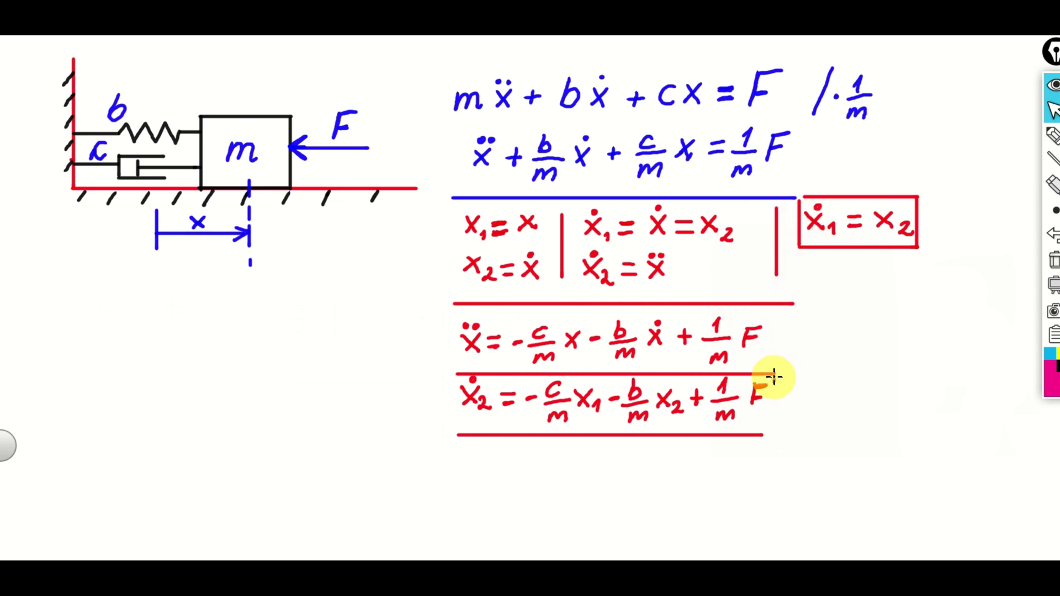
left_click_drag(775, 375, 779, 429)
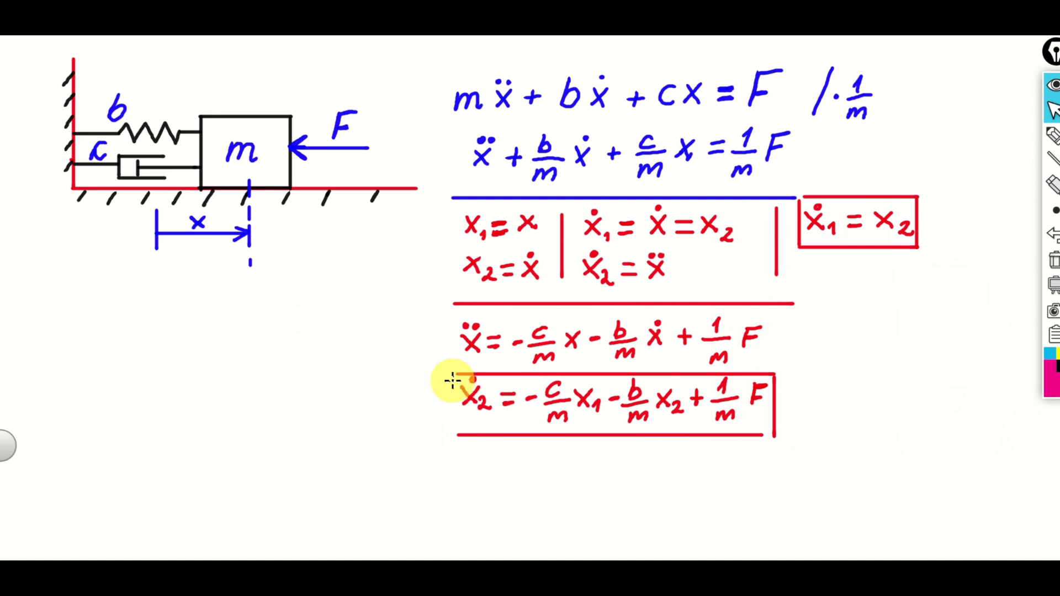
left_click_drag(455, 379, 461, 437)
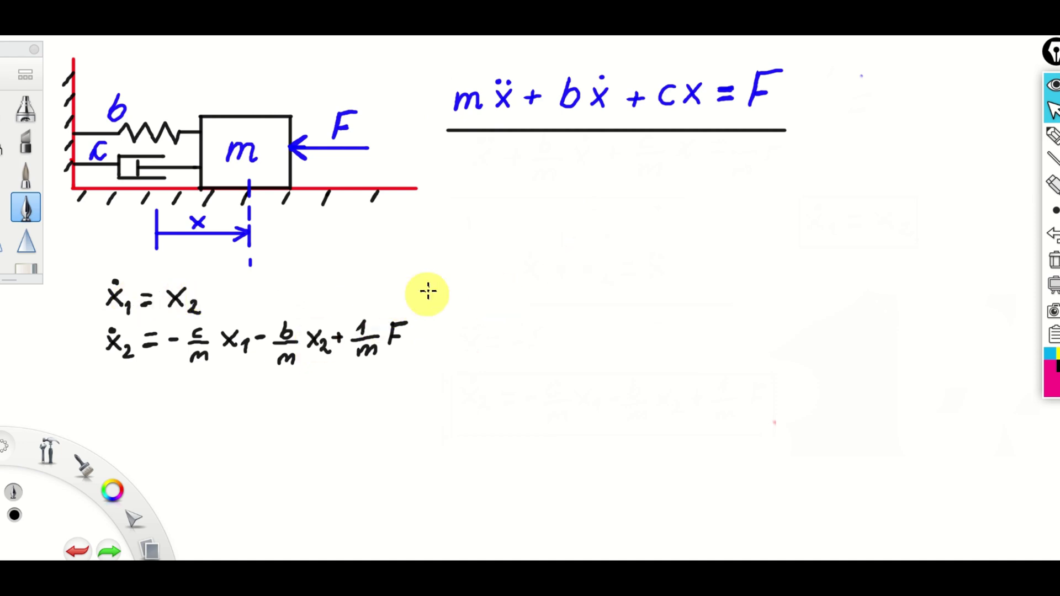
Step: Draw a black vertical divider beside the copied state equations and write dx1/dt = x2 followed by an implication arrow after it
left_click_drag(425, 282, 431, 358)
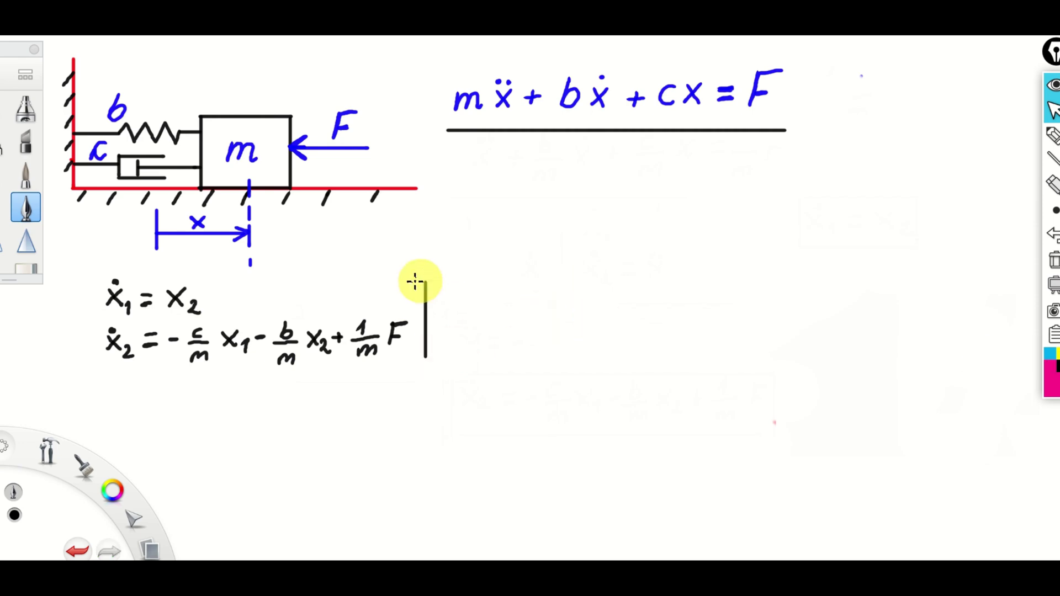
mouse_move(457, 283)
left_mouse_down()
mouse_move(465, 262)
mouse_move(480, 280)
left_mouse_up()
mouse_move(480, 267)
left_mouse_down()
mouse_move(449, 292)
mouse_move(498, 285)
mouse_move(465, 307)
mouse_move(509, 283)
mouse_move(541, 287)
mouse_move(540, 271)
mouse_move(552, 290)
left_mouse_up()
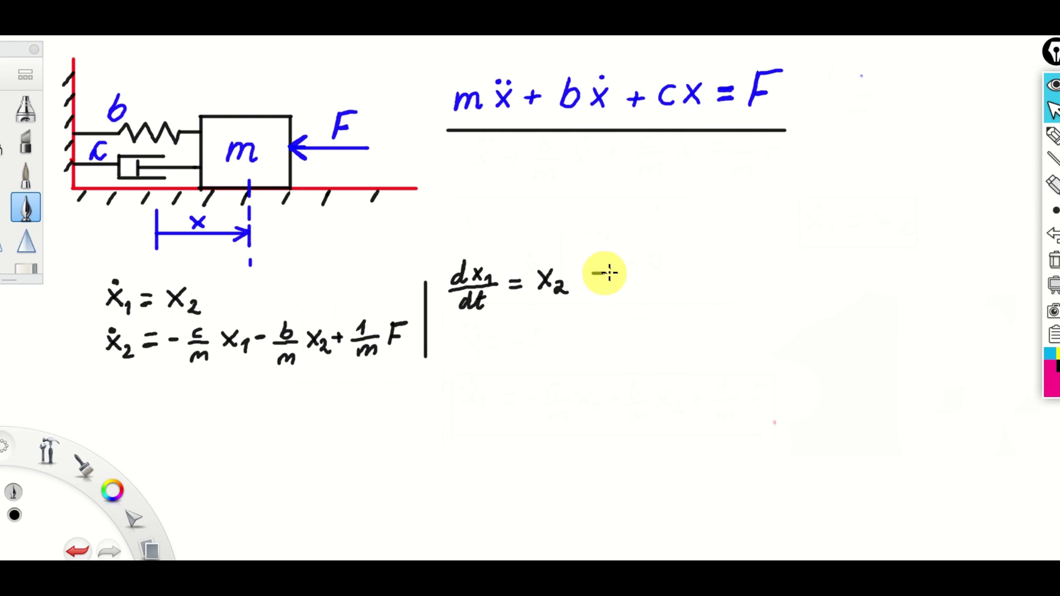
left_click_drag(593, 285, 615, 287)
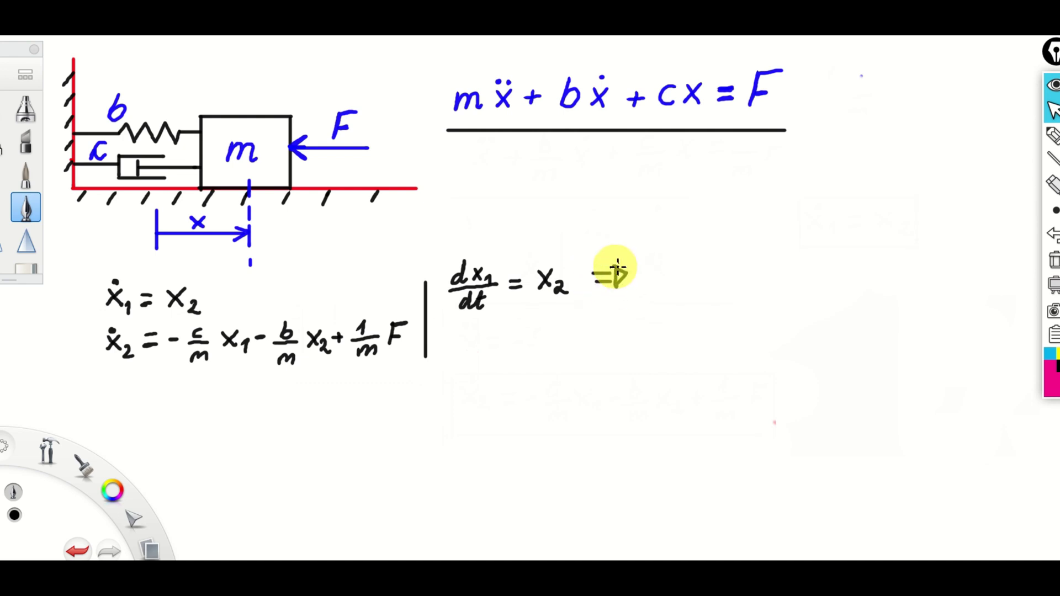
Step: Write the integral form x1 = ∫ x2 dt after the implication arrow
left_click_drag(675, 268, 661, 286)
mouse_move(661, 268)
left_mouse_down()
mouse_move(688, 288)
mouse_move(716, 275)
left_mouse_up()
left_click_drag(702, 283, 716, 282)
mouse_move(758, 239)
left_mouse_down()
mouse_move(740, 286)
mouse_move(791, 276)
left_mouse_up()
mouse_move(793, 259)
left_mouse_down()
mouse_move(827, 272)
mouse_move(834, 251)
mouse_move(841, 276)
left_mouse_up()
left_click_drag(834, 262, 844, 262)
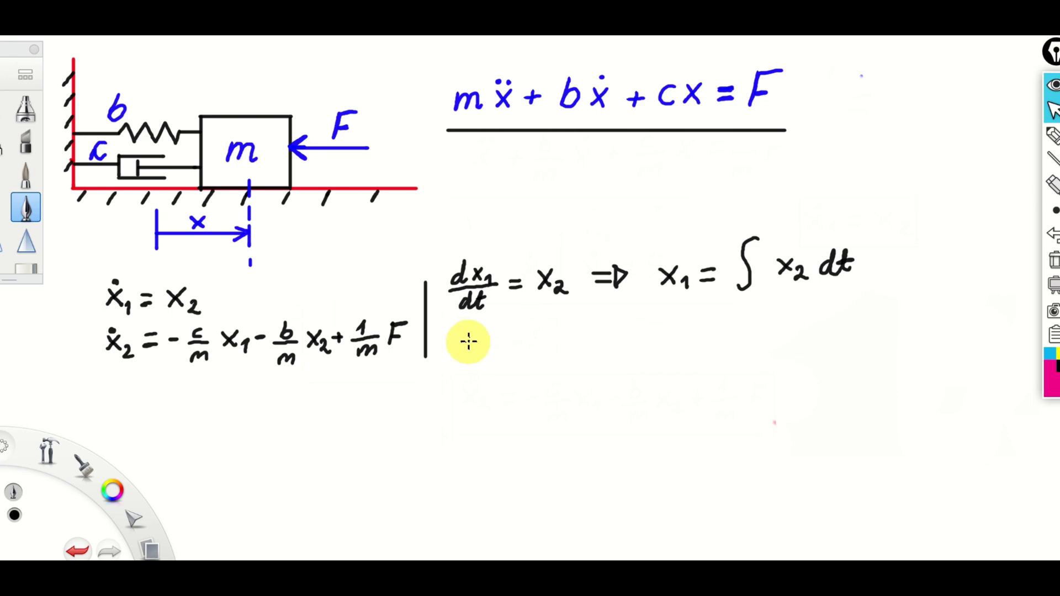
Step: Write dx2/dt = -(c/m)x1 - (b/m)x2 + (1/m)F below the dx1/dt equation
mouse_move(466, 336)
left_mouse_down()
mouse_move(451, 338)
mouse_move(482, 336)
mouse_move(476, 343)
left_mouse_up()
left_click_drag(489, 336, 500, 350)
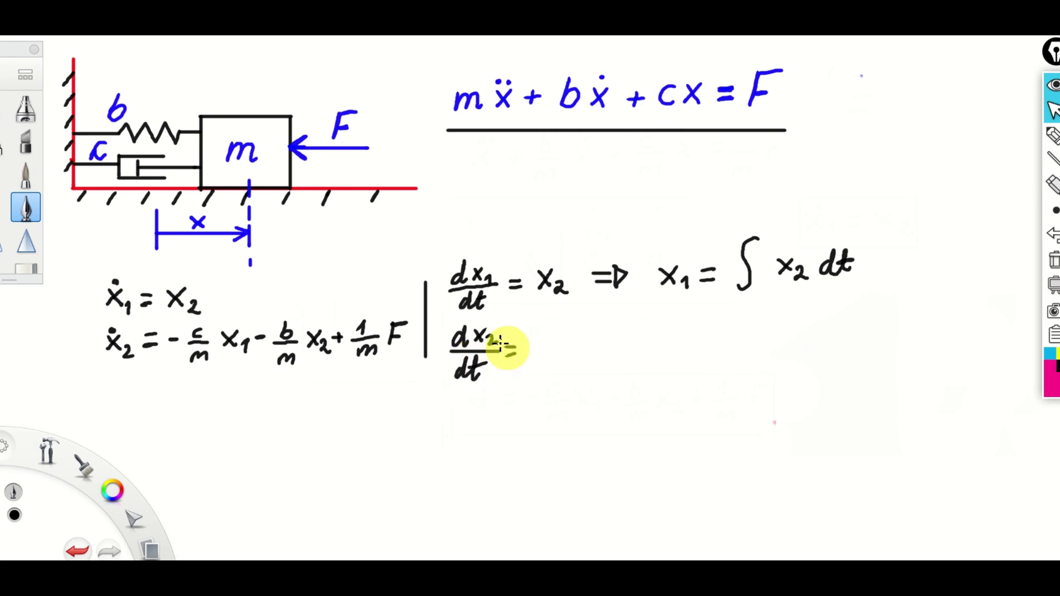
left_click_drag(525, 350, 562, 347)
mouse_move(546, 362)
left_mouse_down()
mouse_move(627, 338)
mouse_move(640, 348)
mouse_move(633, 364)
mouse_move(661, 352)
mouse_move(652, 353)
left_mouse_up()
left_click_drag(664, 346, 691, 346)
mouse_move(685, 341)
left_mouse_down()
mouse_move(685, 353)
mouse_move(706, 339)
mouse_move(718, 350)
left_mouse_up()
left_click_drag(699, 364, 740, 345)
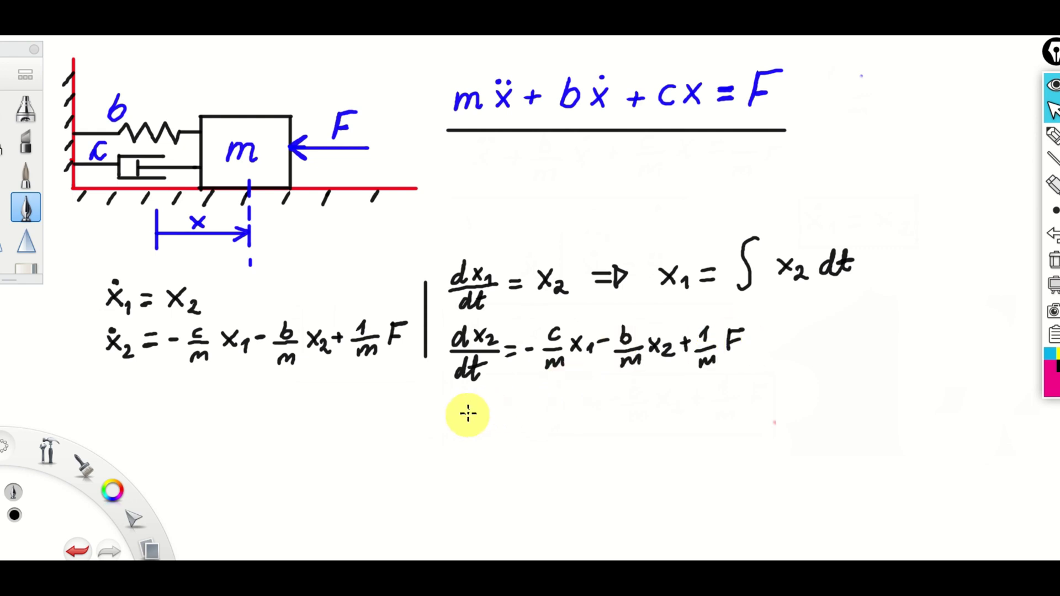
Step: Write the implication ⇒ x2 = ∫(-(c/m)x1 - (b/m)x2 + (1/m)F)dt beneath the dx2/dt equation
mouse_move(481, 404)
left_mouse_down()
mouse_move(479, 427)
mouse_move(495, 417)
mouse_move(480, 427)
mouse_move(552, 427)
mouse_move(568, 411)
left_mouse_up()
left_click_drag(556, 421, 570, 420)
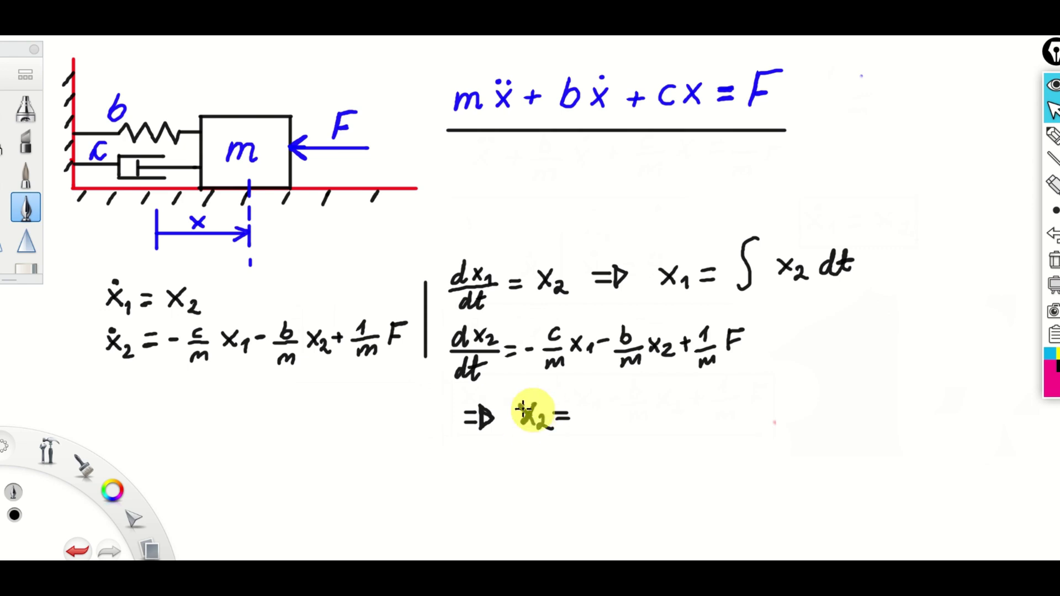
left_click_drag(604, 389, 578, 441)
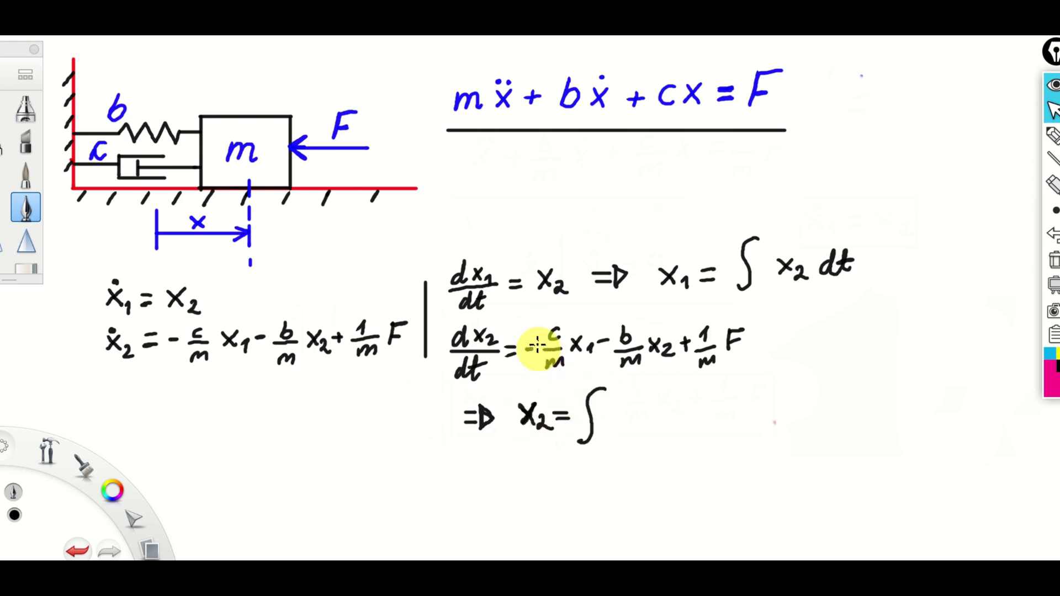
mouse_move(615, 393)
left_mouse_down()
mouse_move(611, 434)
mouse_move(637, 408)
mouse_move(654, 431)
mouse_move(674, 419)
mouse_move(660, 419)
mouse_move(710, 405)
mouse_move(721, 434)
mouse_move(736, 416)
left_mouse_up()
mouse_move(751, 410)
left_mouse_down()
mouse_move(761, 420)
mouse_move(785, 408)
mouse_move(809, 429)
left_mouse_up()
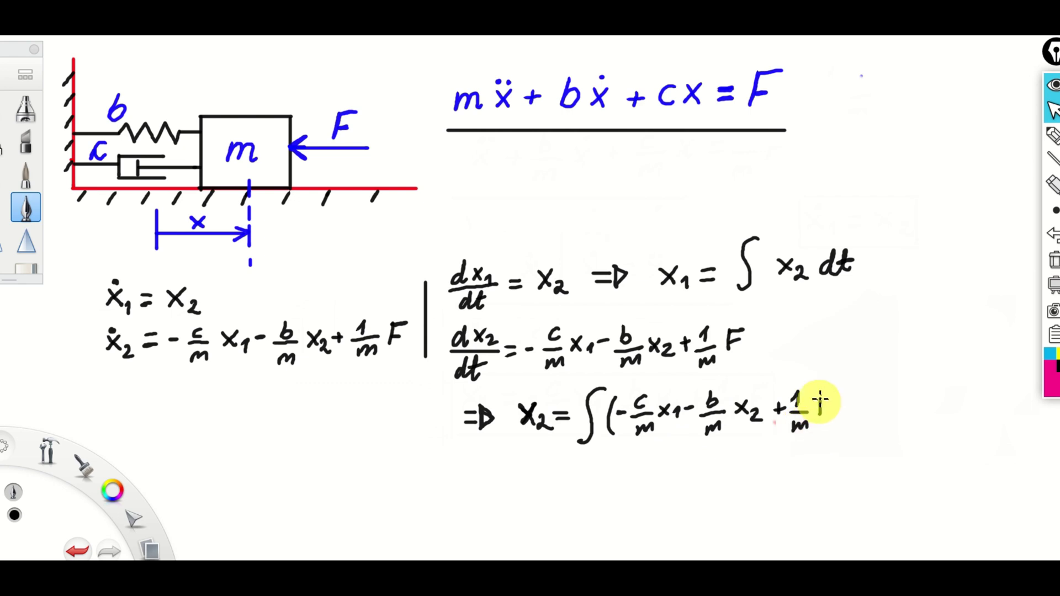
mouse_move(837, 386)
left_mouse_down()
mouse_move(840, 436)
mouse_move(871, 390)
mouse_move(870, 417)
left_mouse_up()
left_click_drag(882, 388, 884, 406)
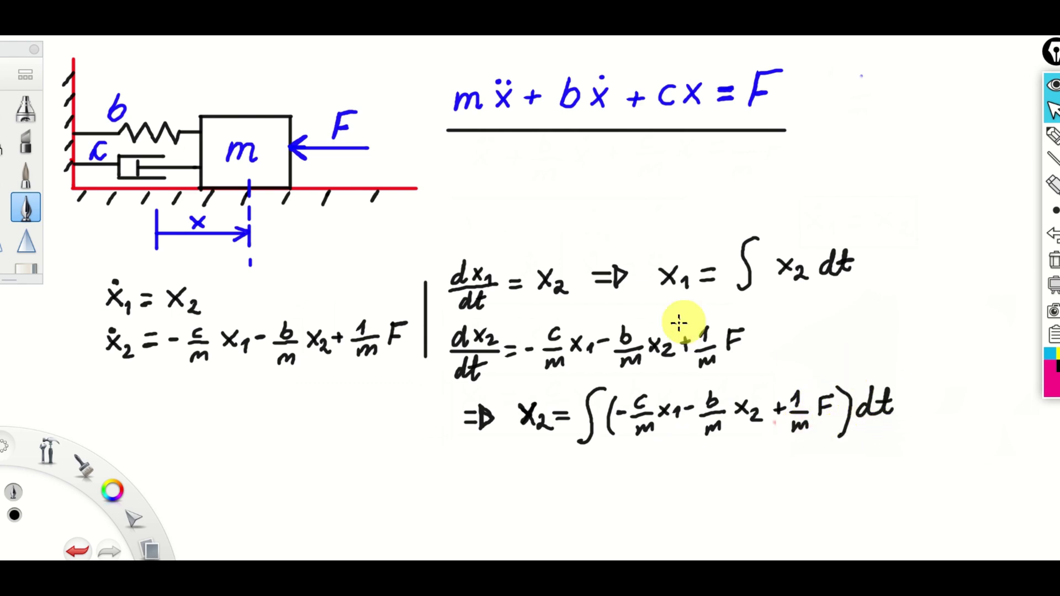
Step: Mark off the integral equations for x1 and x2 with black horizontal lines above and below each
left_click_drag(666, 306, 865, 306)
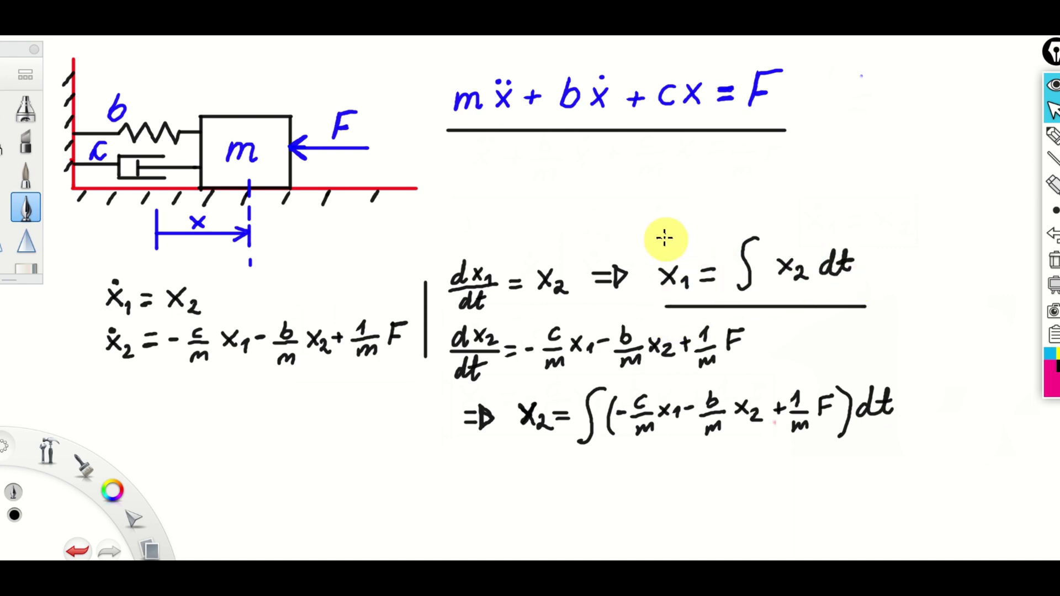
left_click_drag(662, 224, 862, 223)
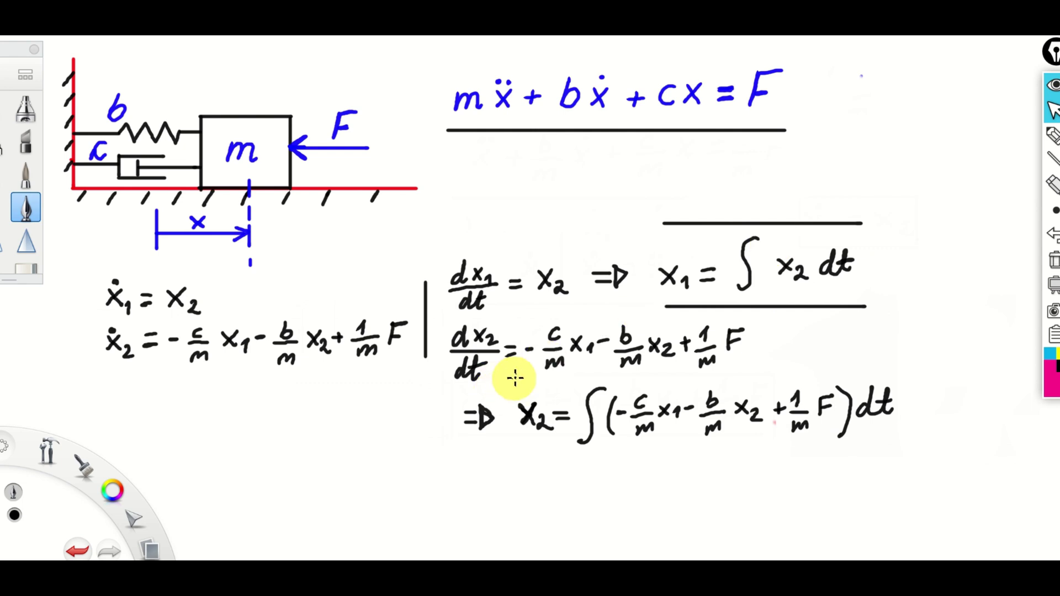
left_click_drag(515, 378, 900, 379)
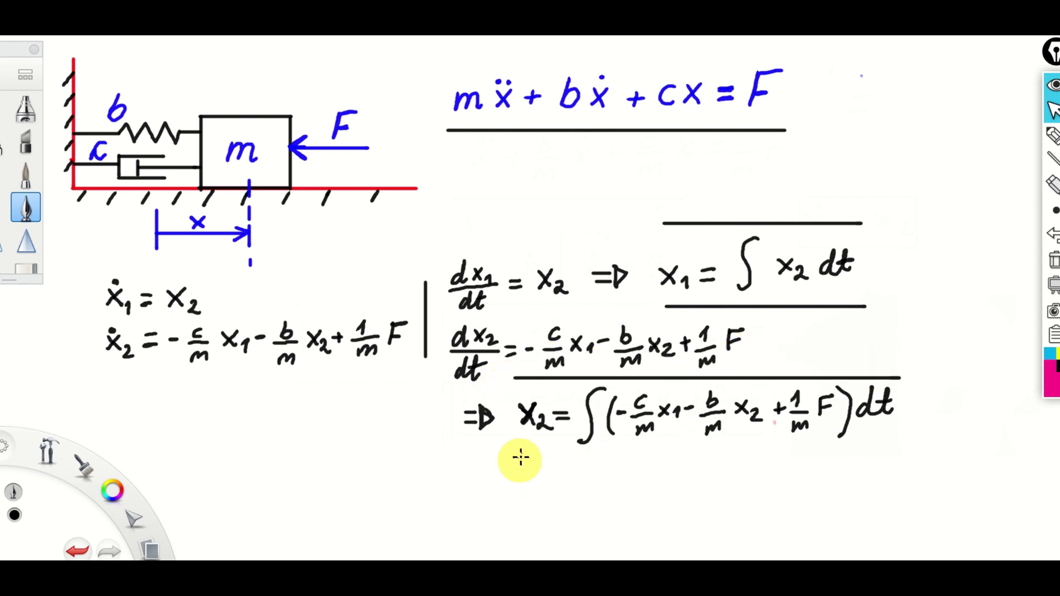
mouse_move(521, 454)
left_mouse_down()
mouse_move(585, 438)
mouse_move(909, 423)
left_mouse_up()
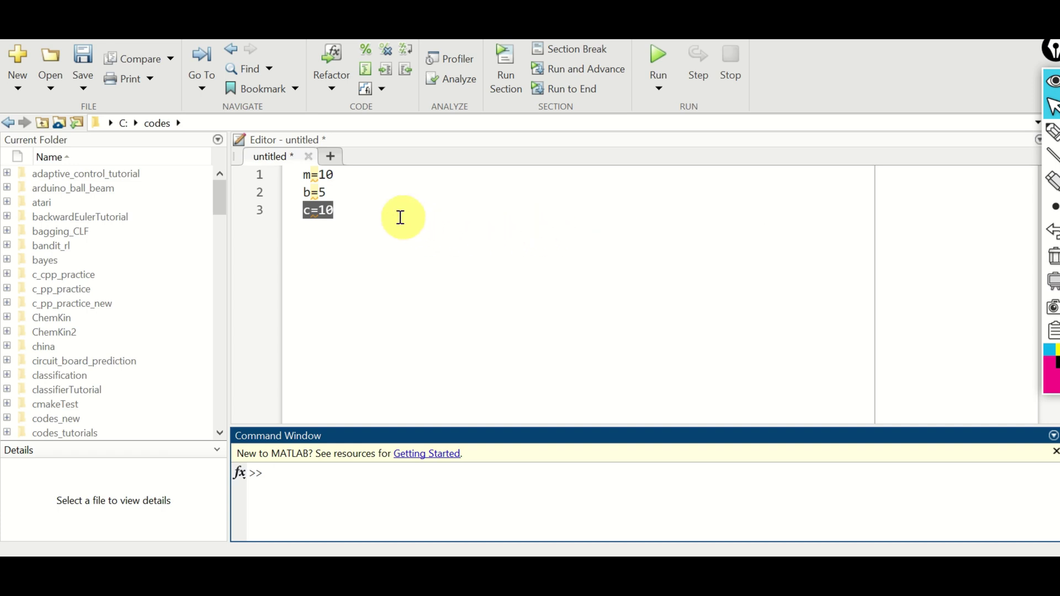
left_click(347, 213)
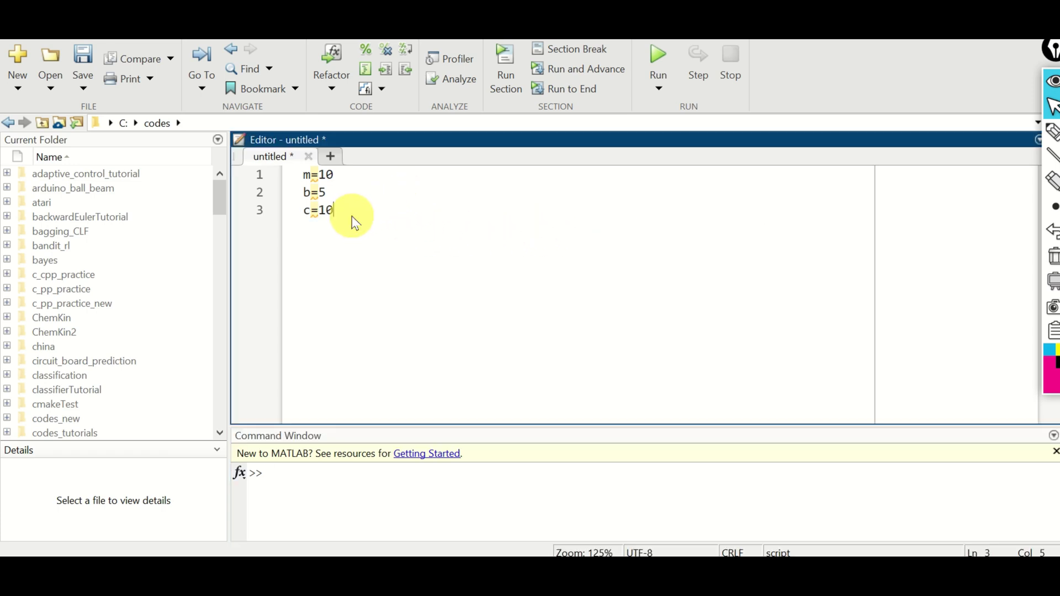
left_click_drag(350, 178, 305, 212)
left_click(348, 197)
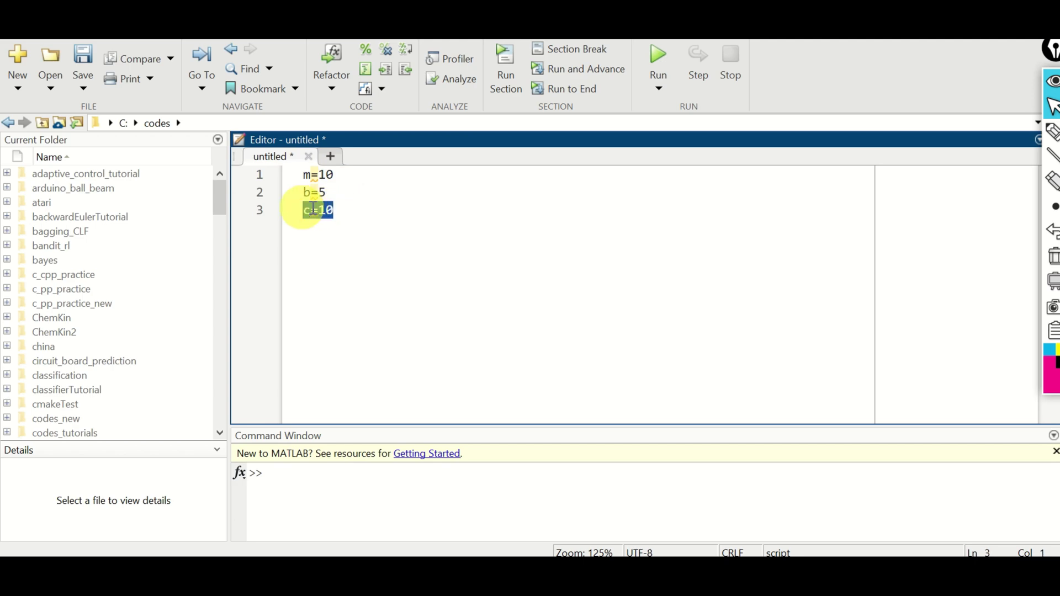
left_click(370, 197)
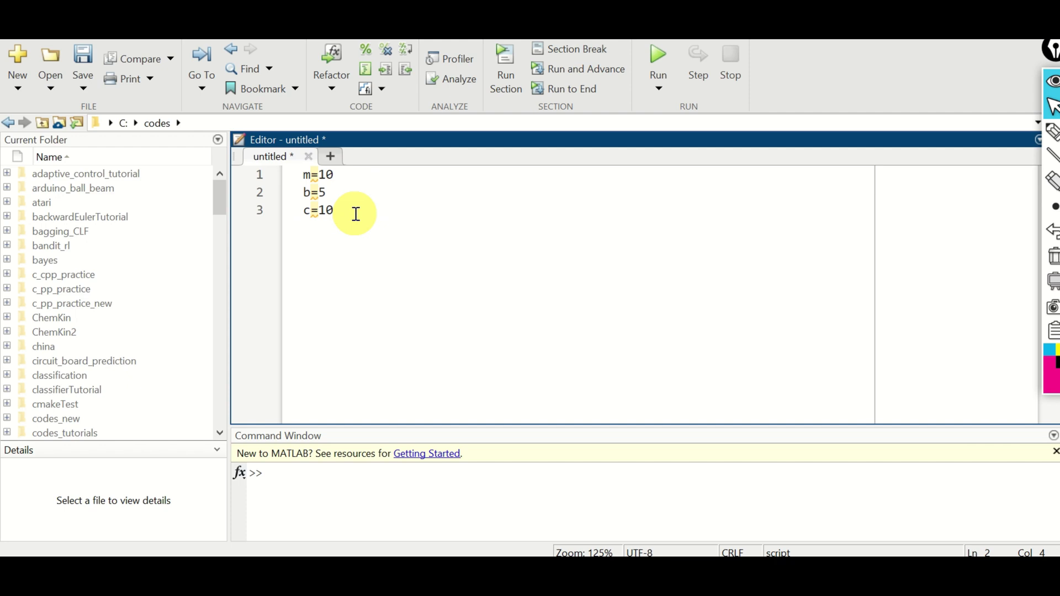
Step: Evaluate the three script lines m=10, b=5 and c=10 in MATLAB to define the parameters in the workspace
left_click_drag(355, 217, 318, 185)
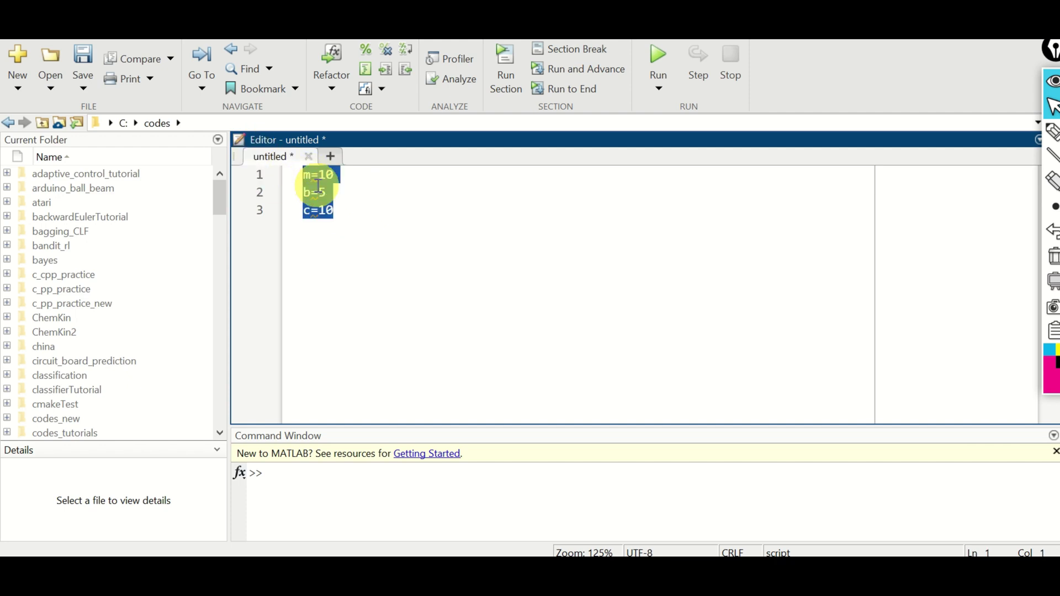
right_click(331, 184)
left_click(371, 193)
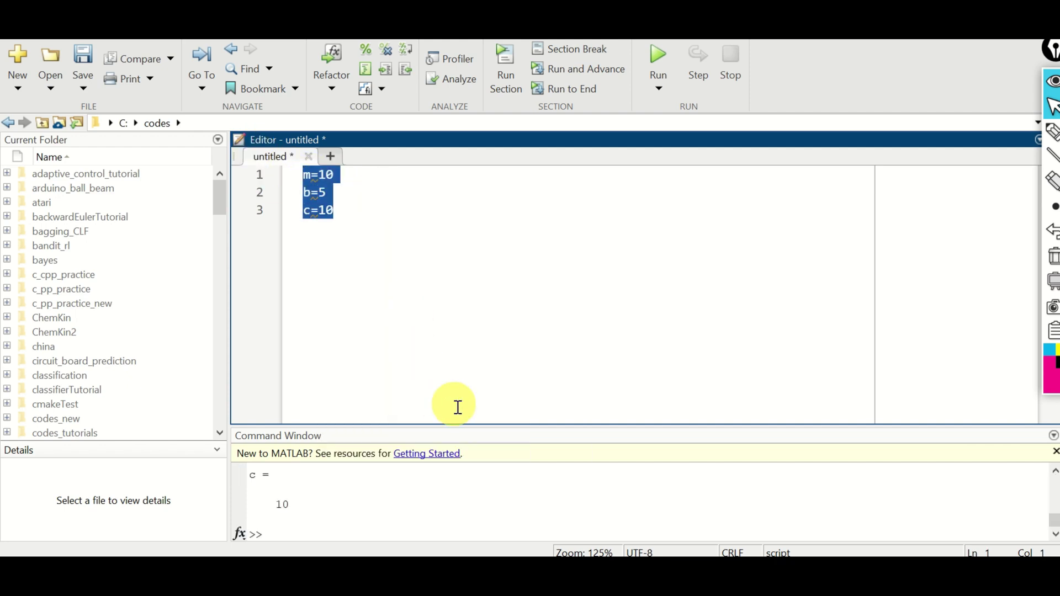
Step: Enlarge the command window, launch Simulink with the simulink command and create a blank model
left_click_drag(466, 426, 471, 390)
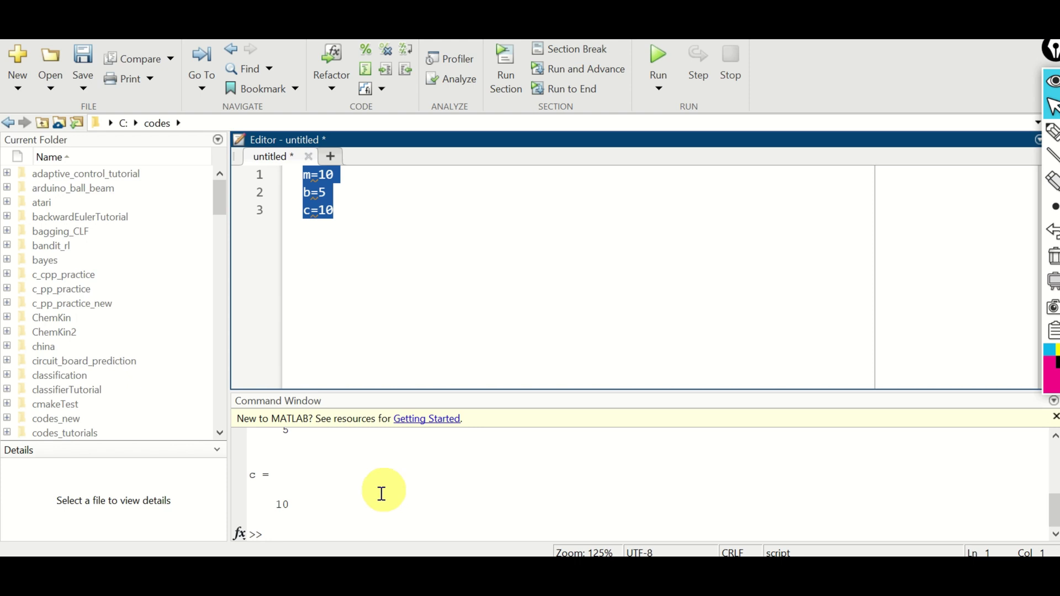
left_click(354, 518)
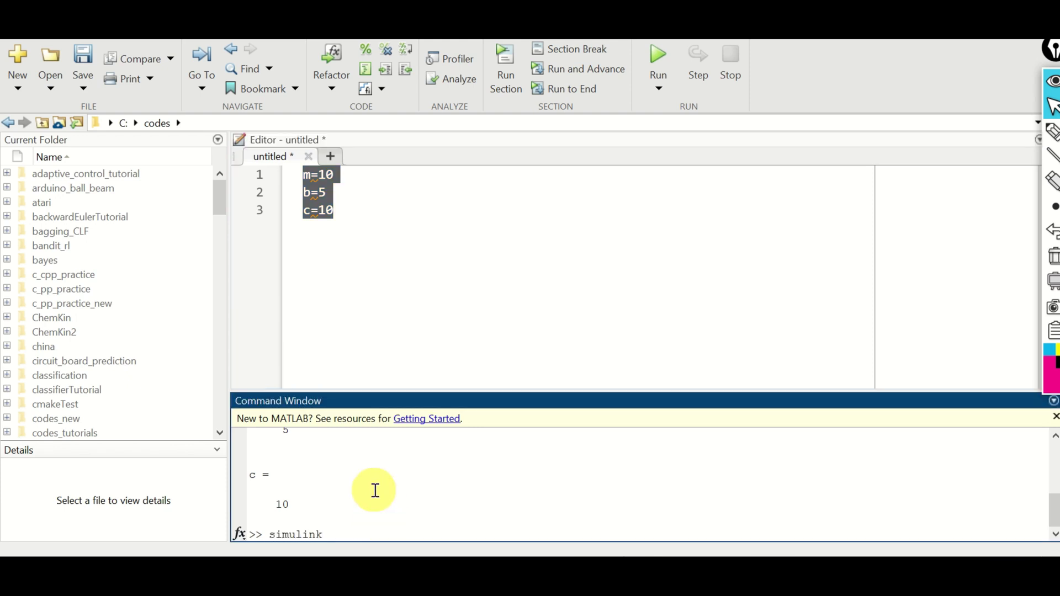
key("Return")
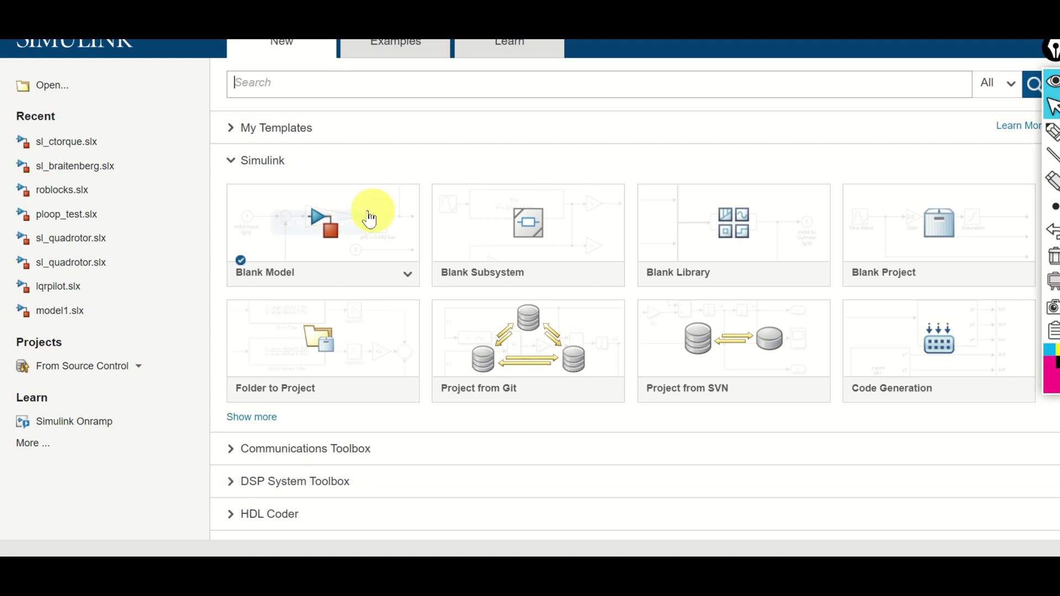
left_click(395, 222)
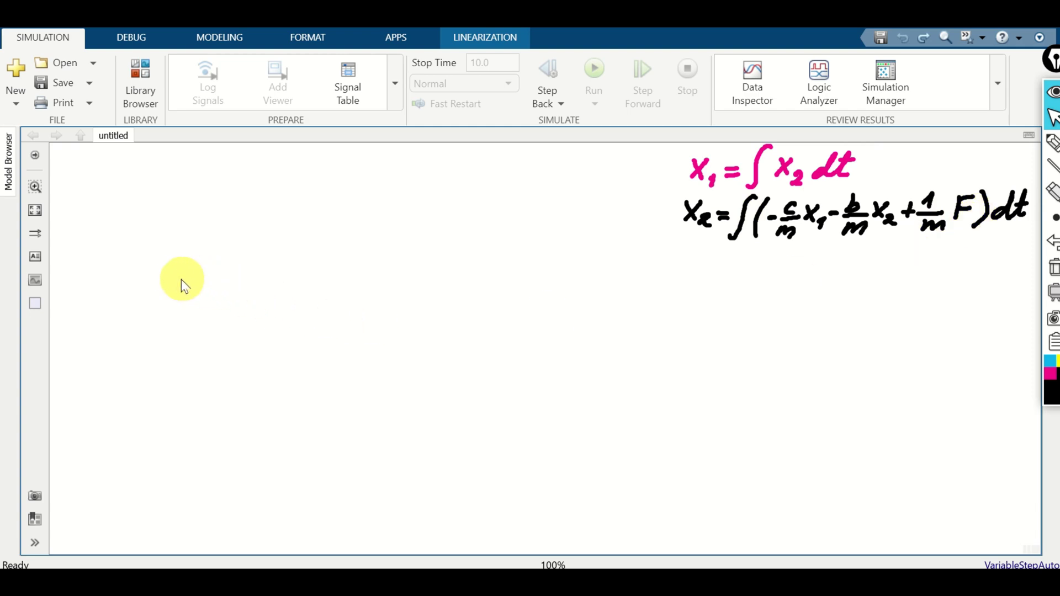
Step: Add a Constant block to the blank model and set its constant value to 50
double_click(107, 264)
type("con")
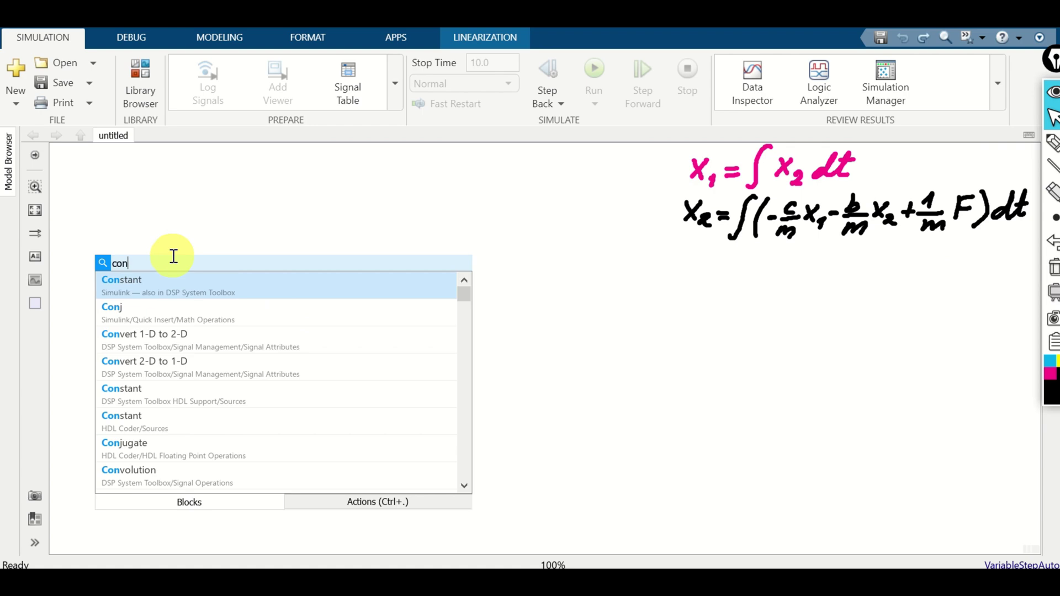
left_click(131, 288)
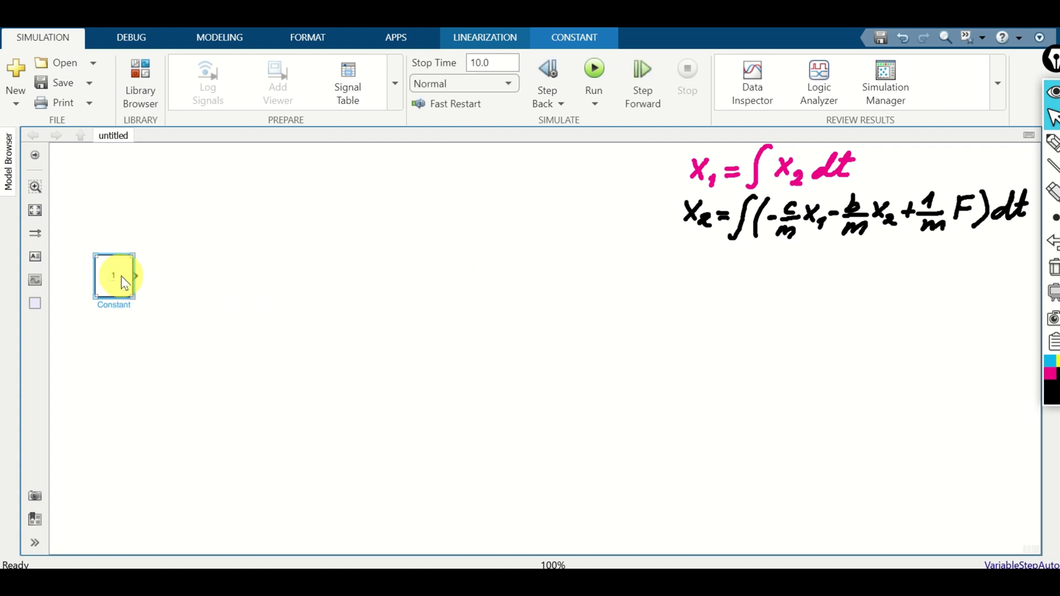
double_click(132, 277)
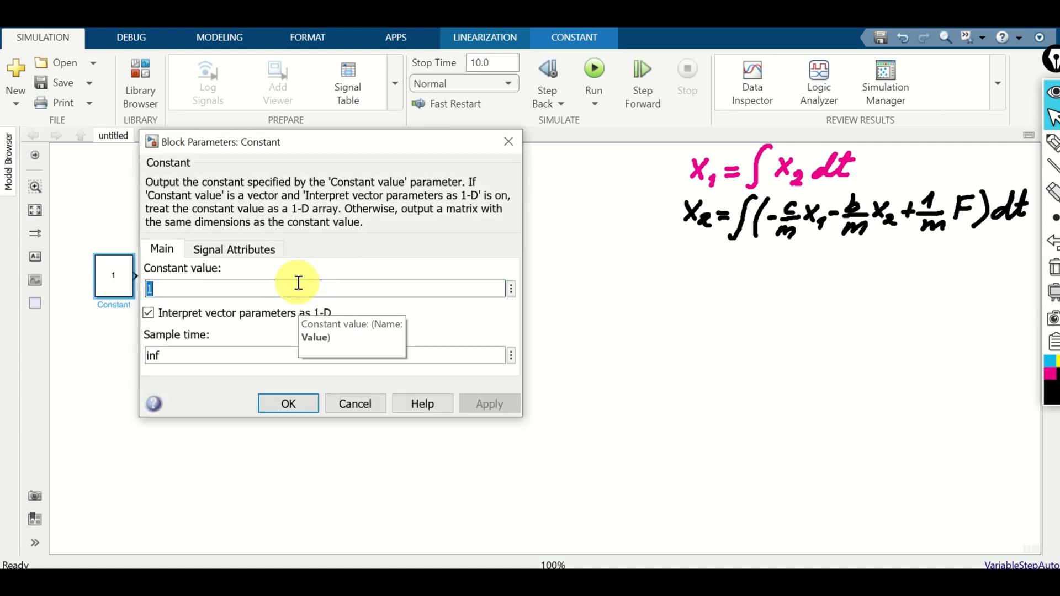
type("50")
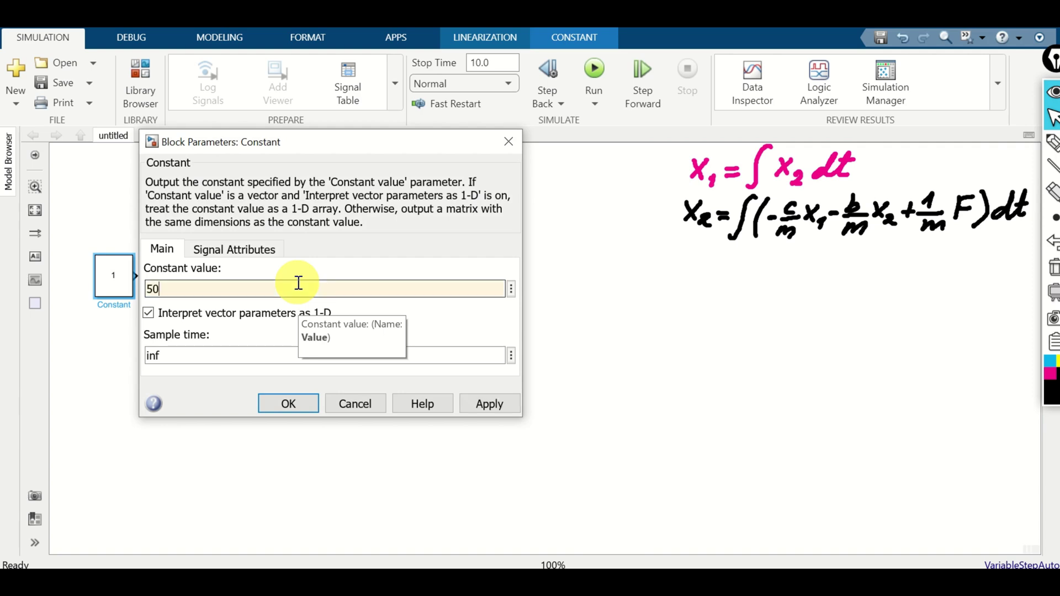
left_click(297, 403)
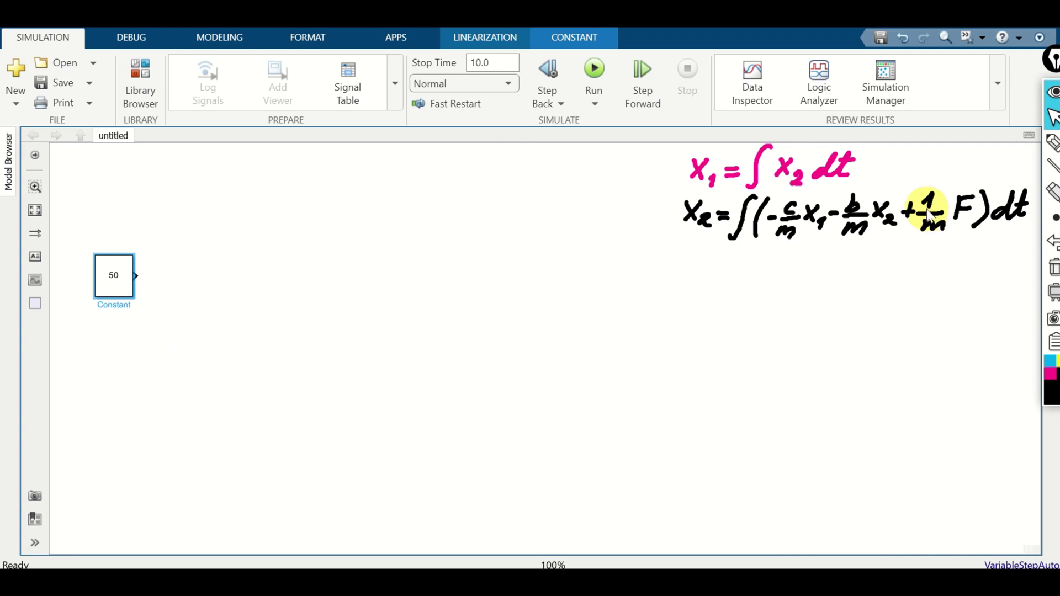
Step: Add a Gain block beside the Constant block's output
double_click(215, 285)
type("gain")
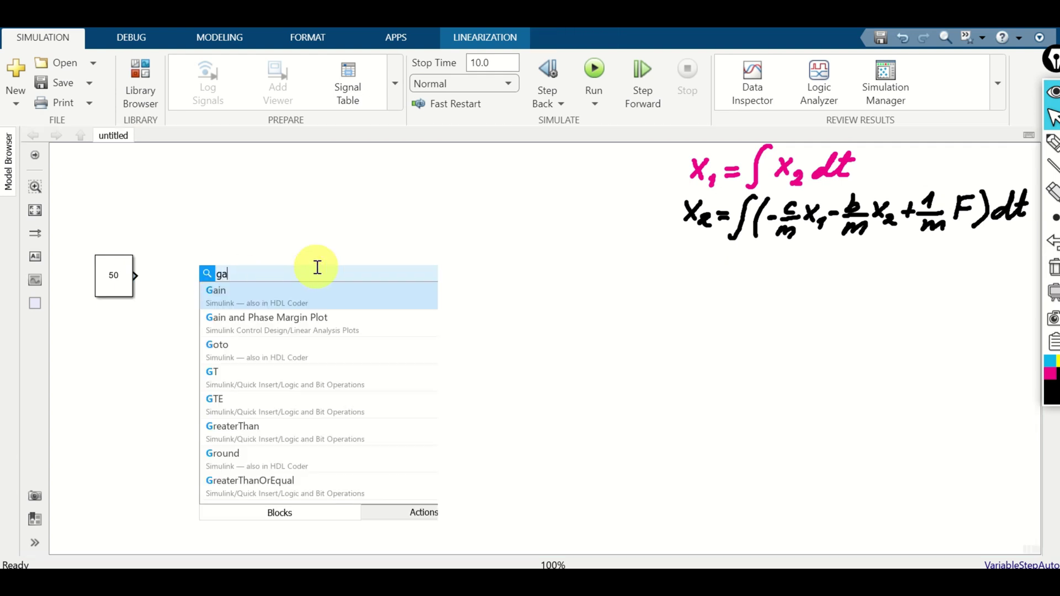
left_click(243, 297)
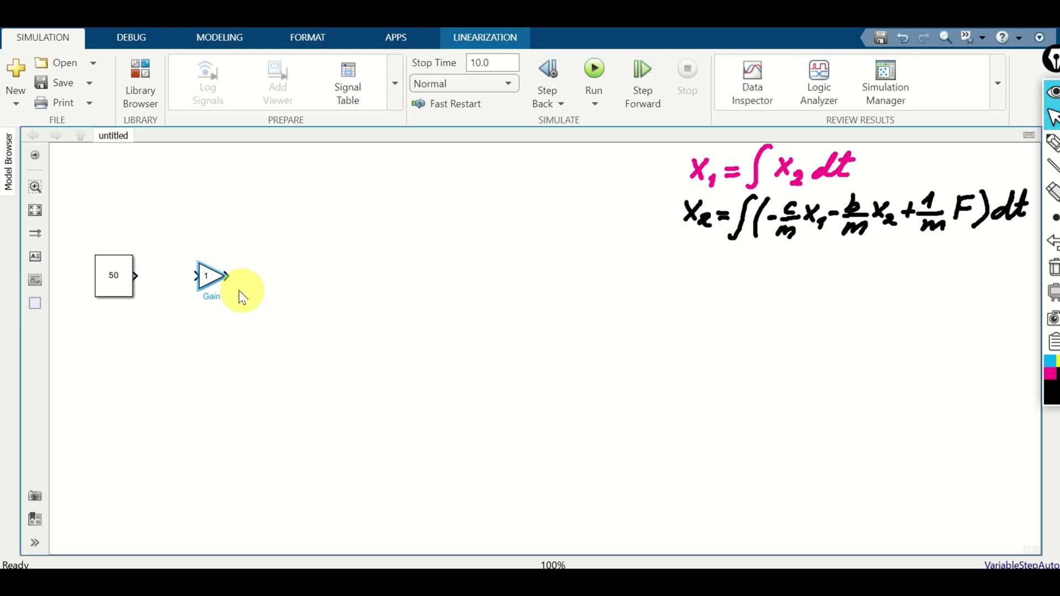
Step: Enlarge the Gain block slightly, set its gain to 1/m and connect the Constant block's output to it
left_click_drag(223, 289, 237, 298)
double_click(223, 287)
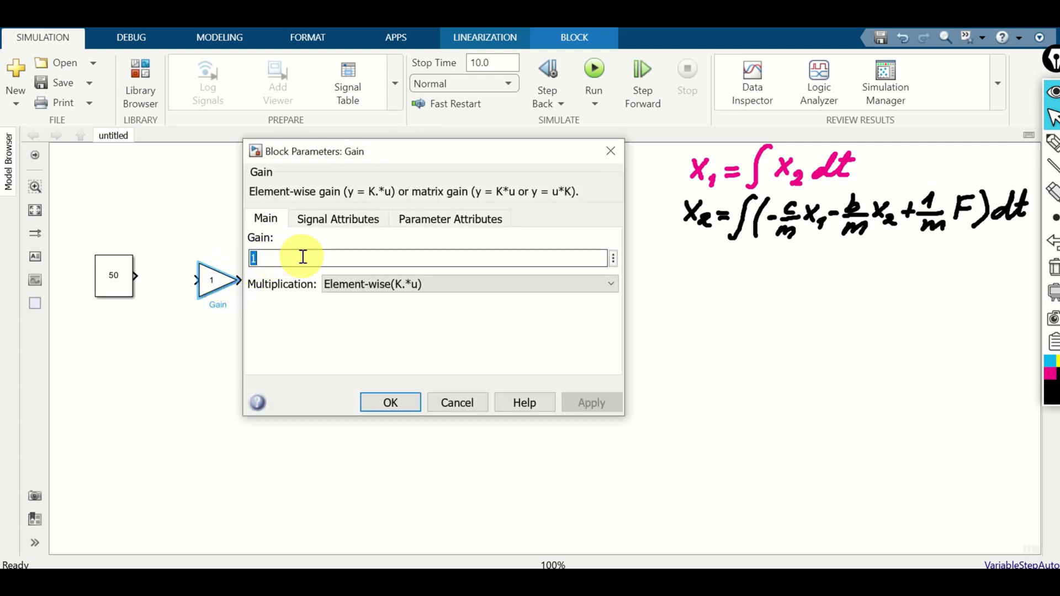
type("1/m")
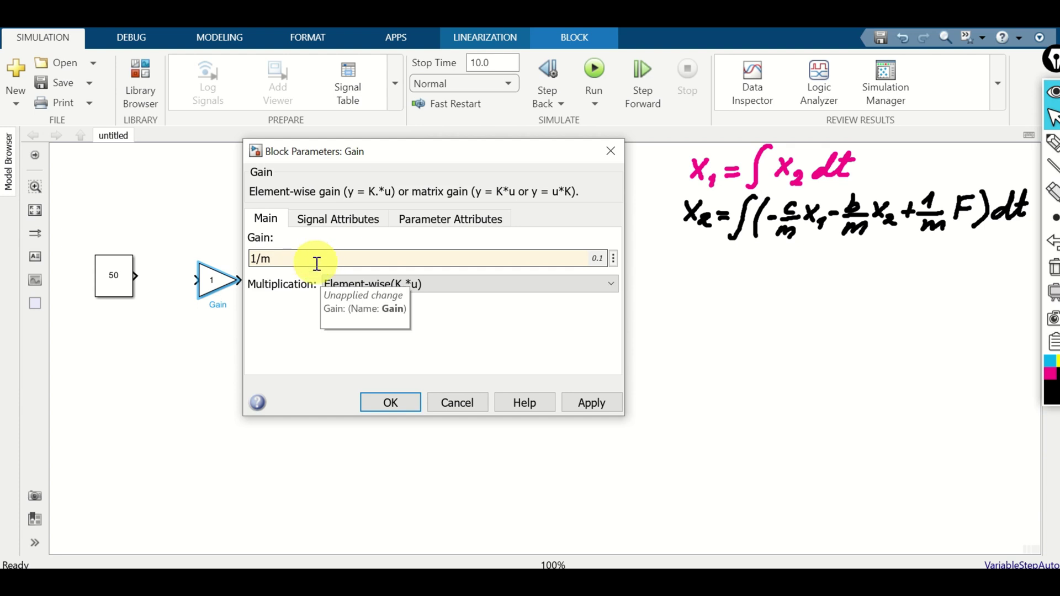
left_click_drag(285, 261, 254, 258)
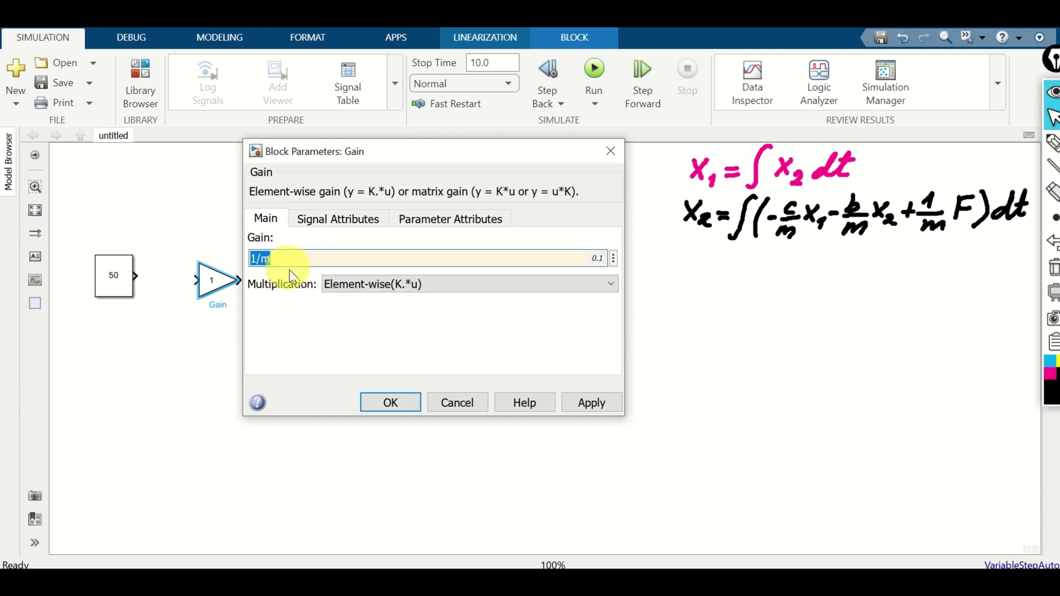
left_click(391, 405)
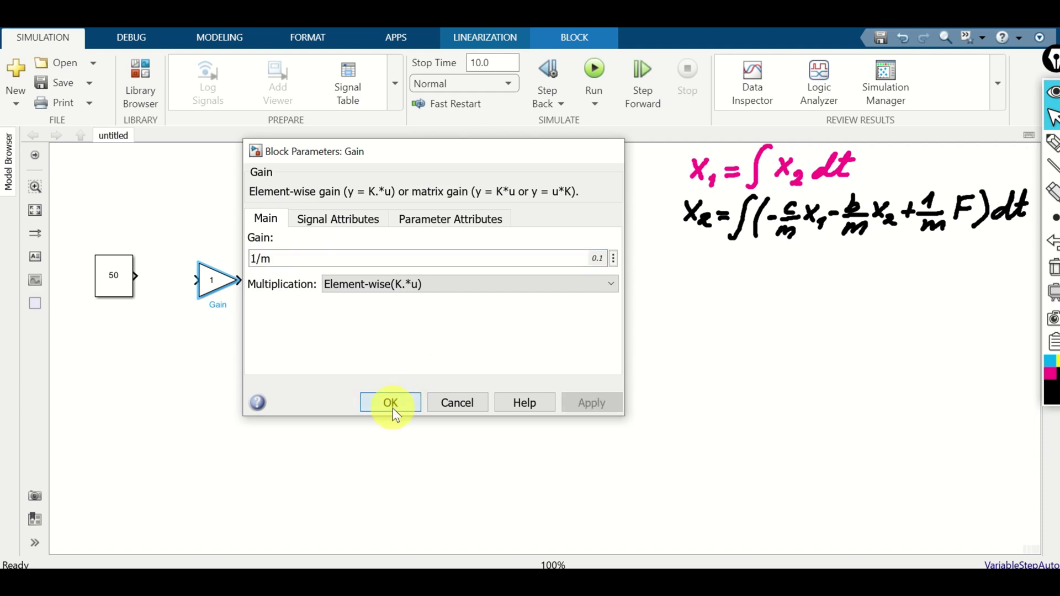
left_click_drag(220, 281, 220, 277)
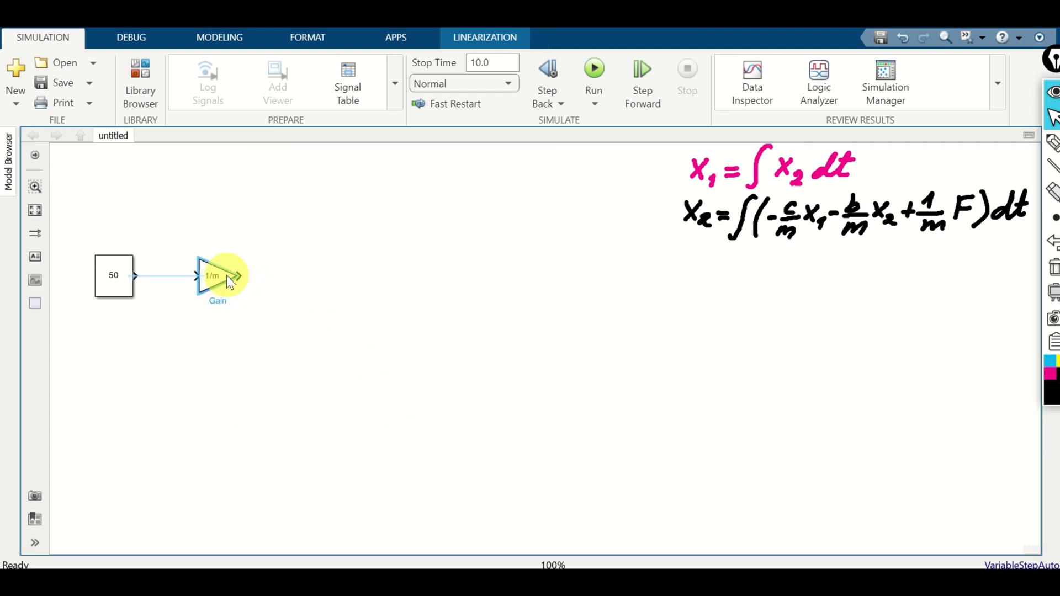
left_click(182, 274)
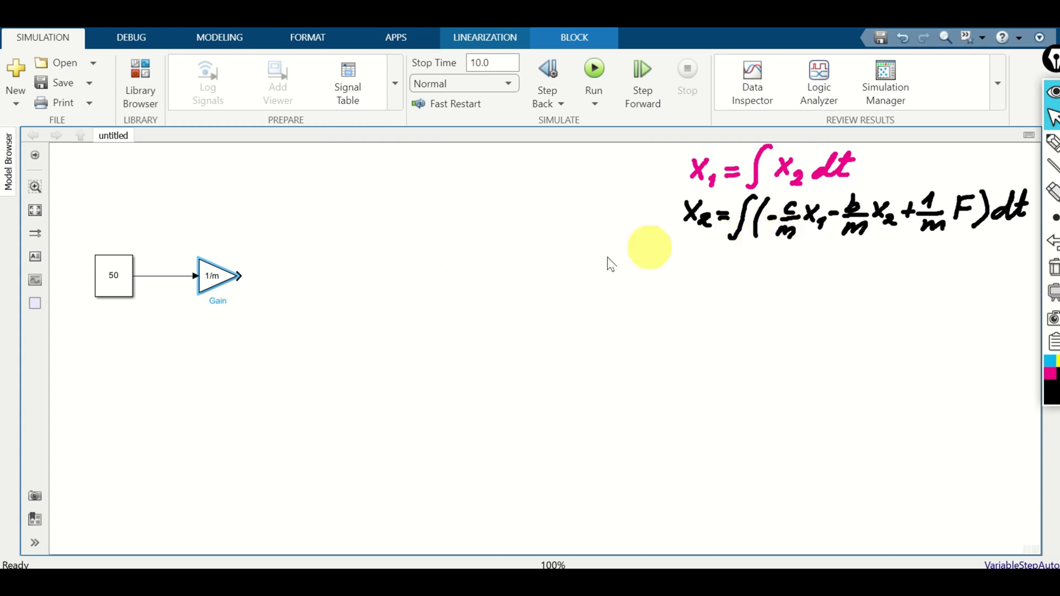
Step: Add an Add block beside the output of the 1/m Gain block
double_click(300, 276)
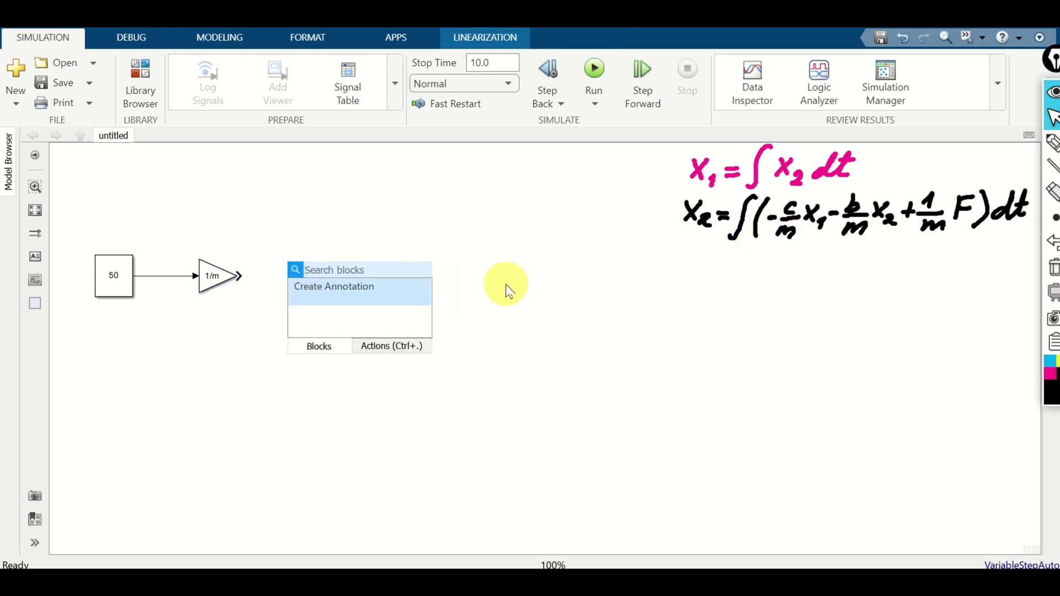
type("add")
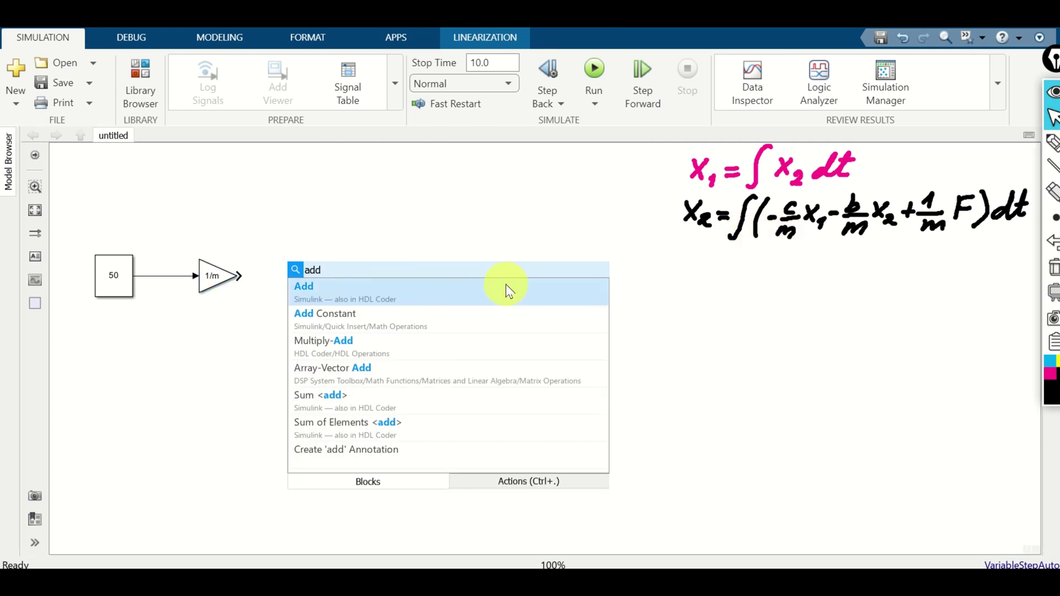
left_click(348, 292)
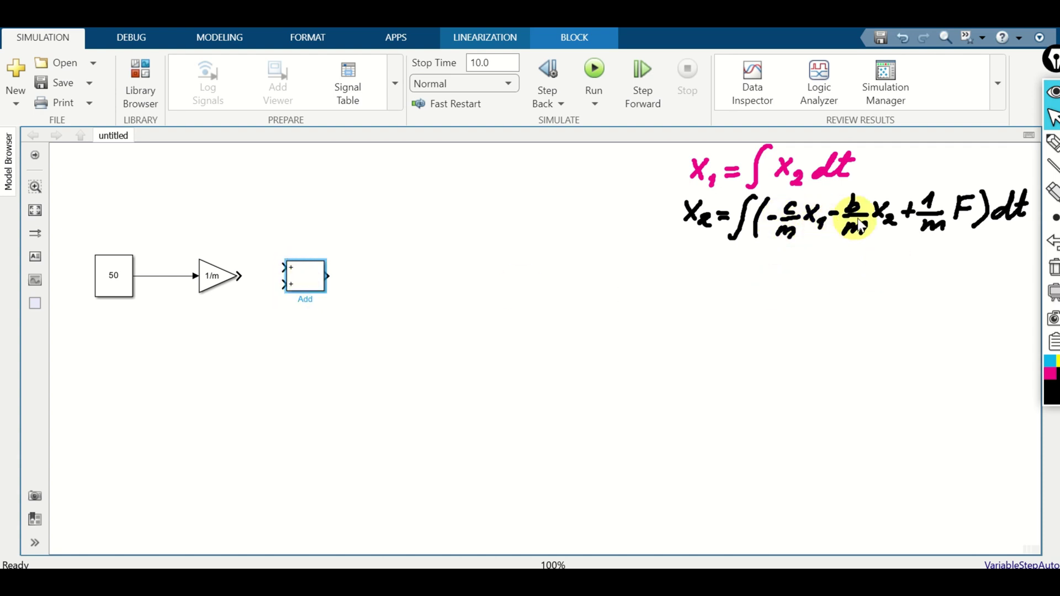
Step: Set the Add block's list of signs to +-- and connect the 1/m Gain output to its plus input
double_click(306, 274)
double_click(379, 289)
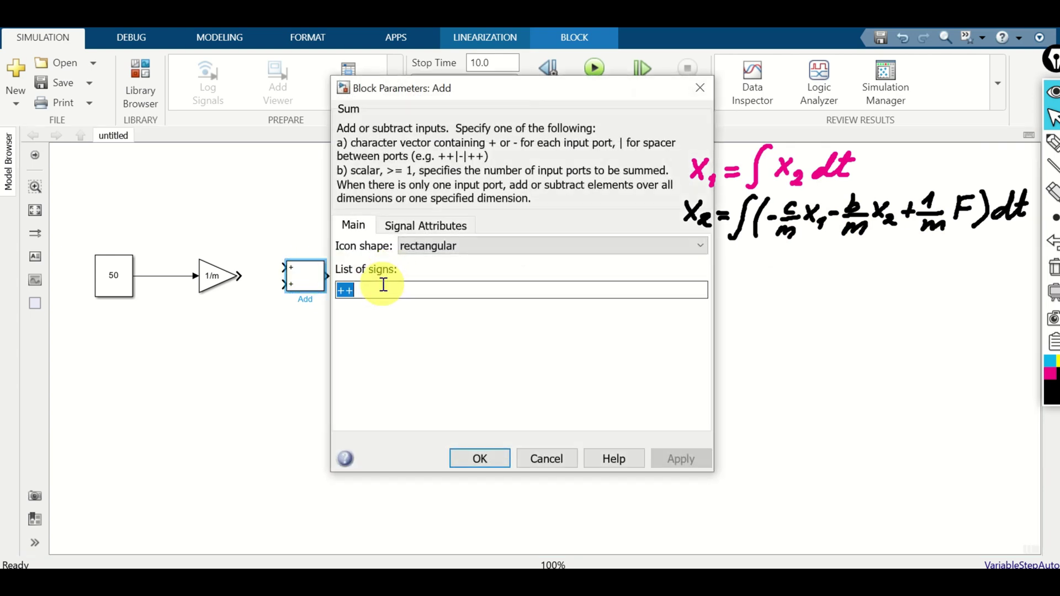
left_click(392, 287)
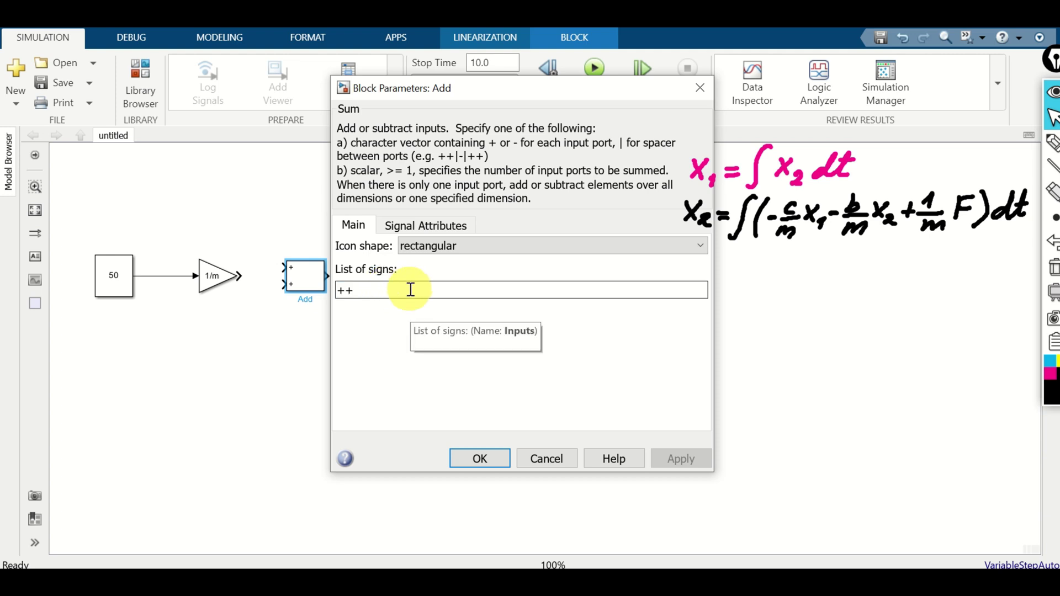
key("BackSpace")
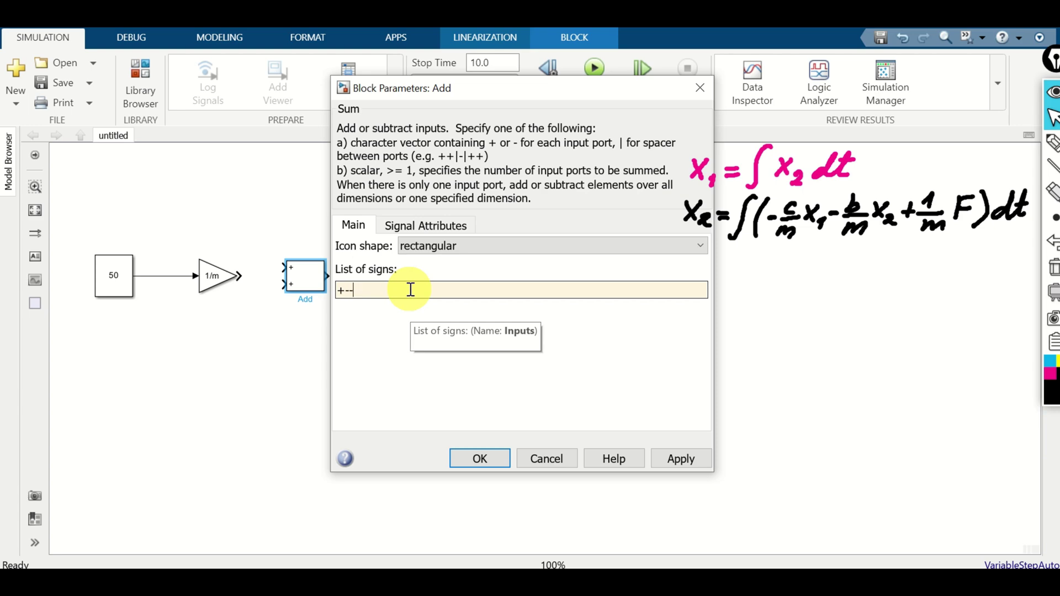
left_click(679, 459)
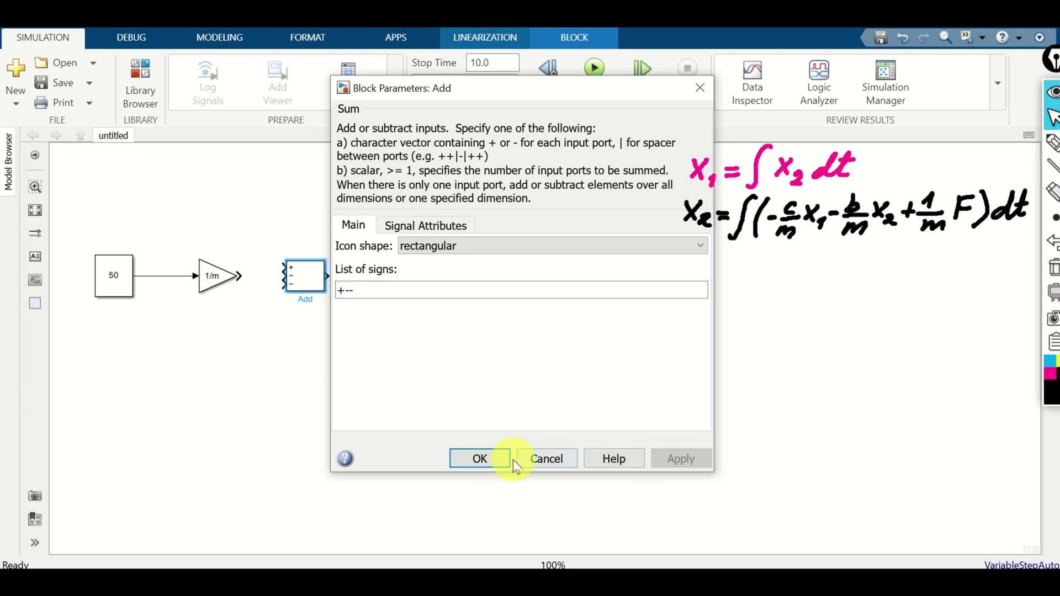
left_click(488, 463)
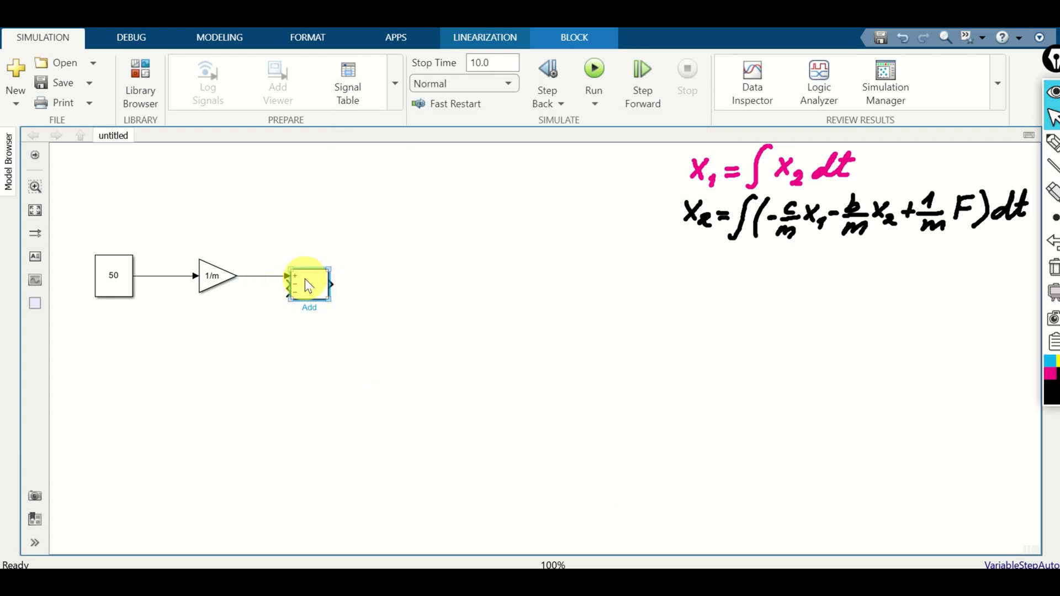
left_click(305, 280)
Step: Add a second Gain block below and beyond the Add block and rotate it 180 degrees so its output faces back
double_click(379, 325)
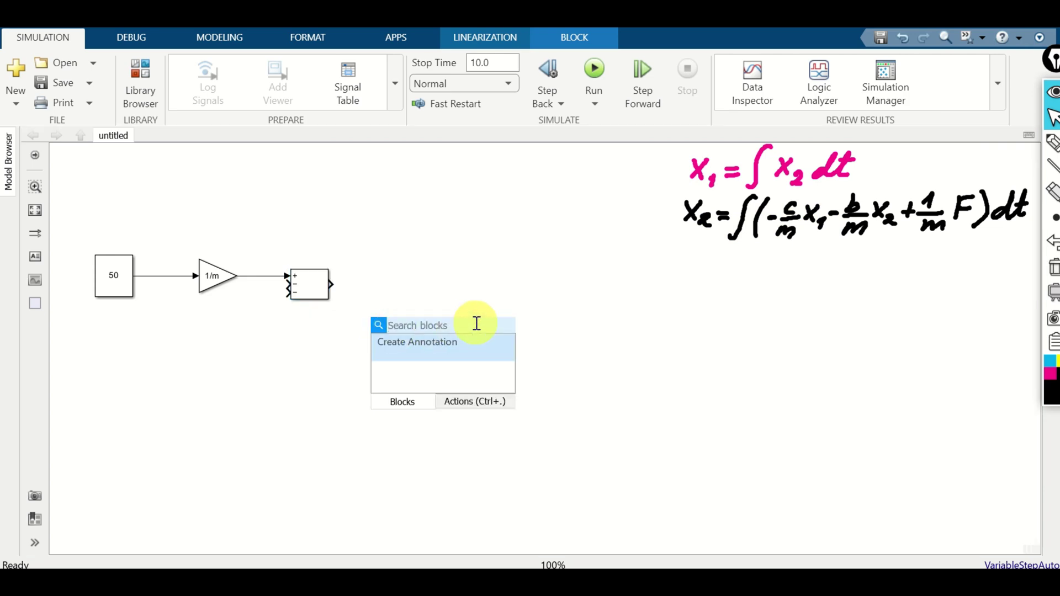
type("gain")
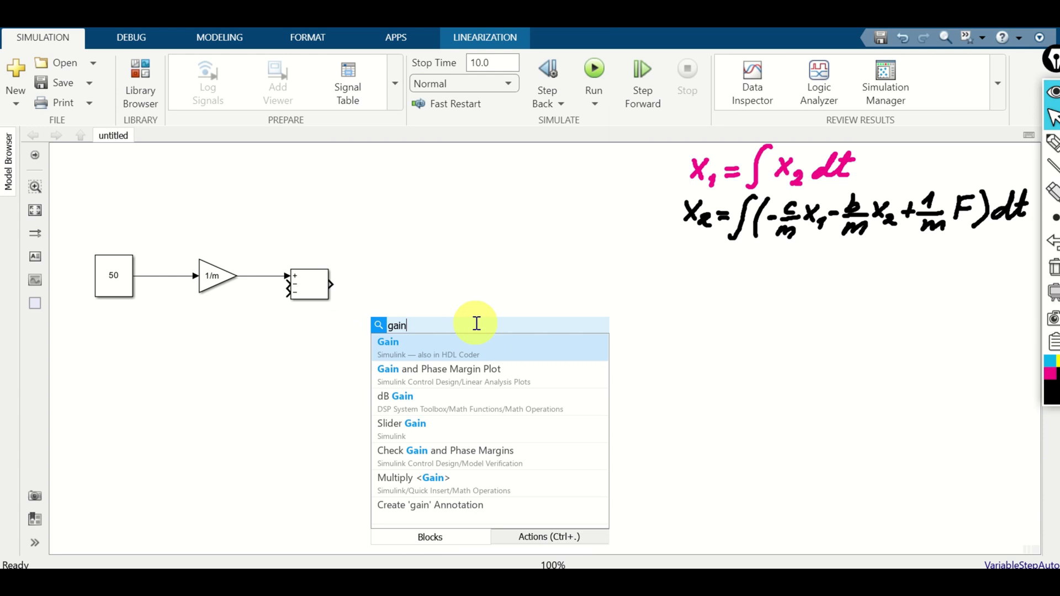
left_click(387, 347)
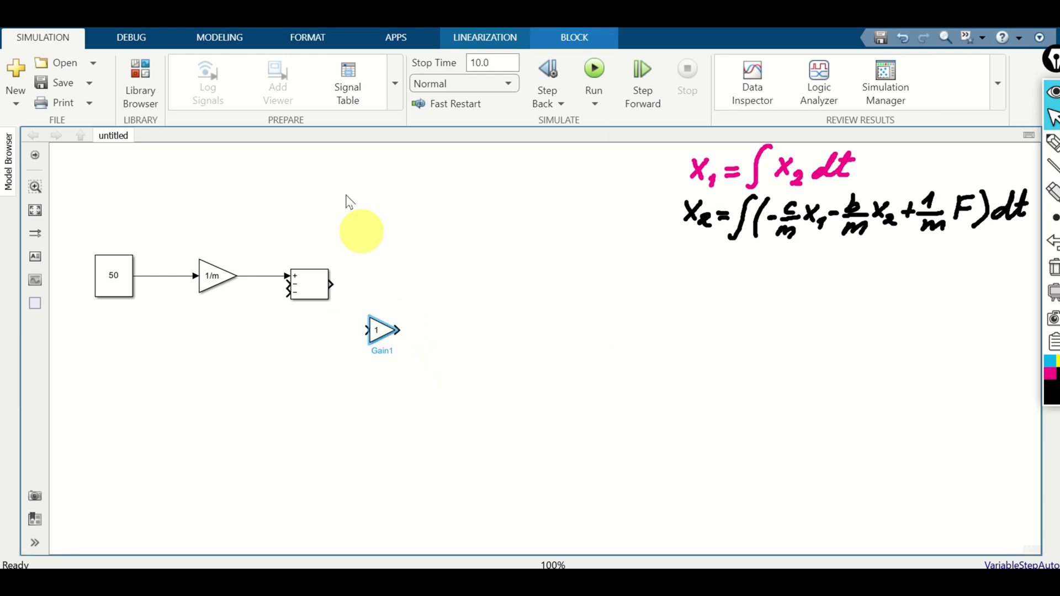
left_click(304, 36)
left_click(498, 65)
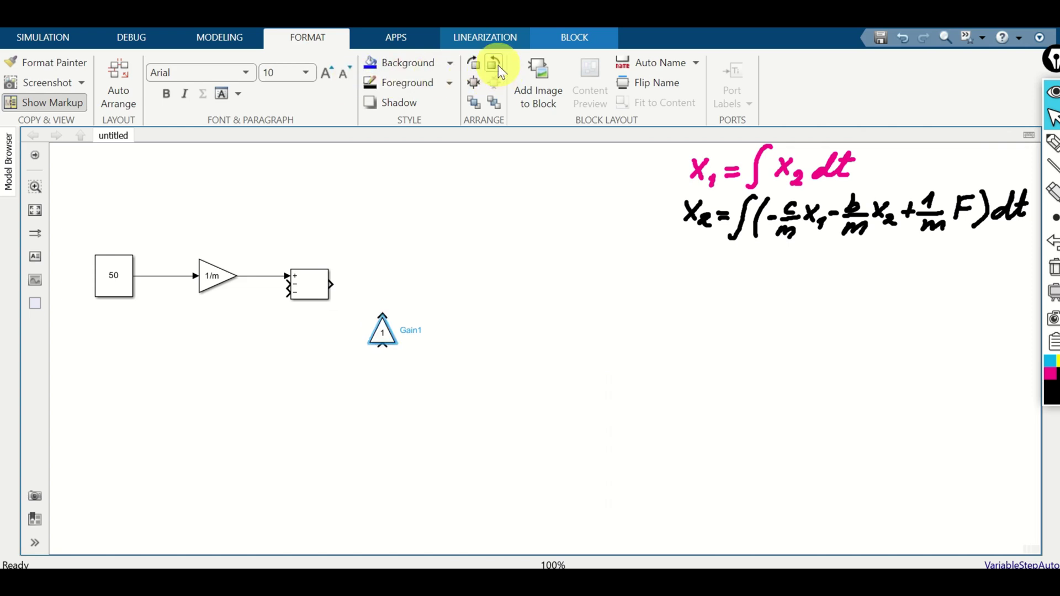
left_click(498, 65)
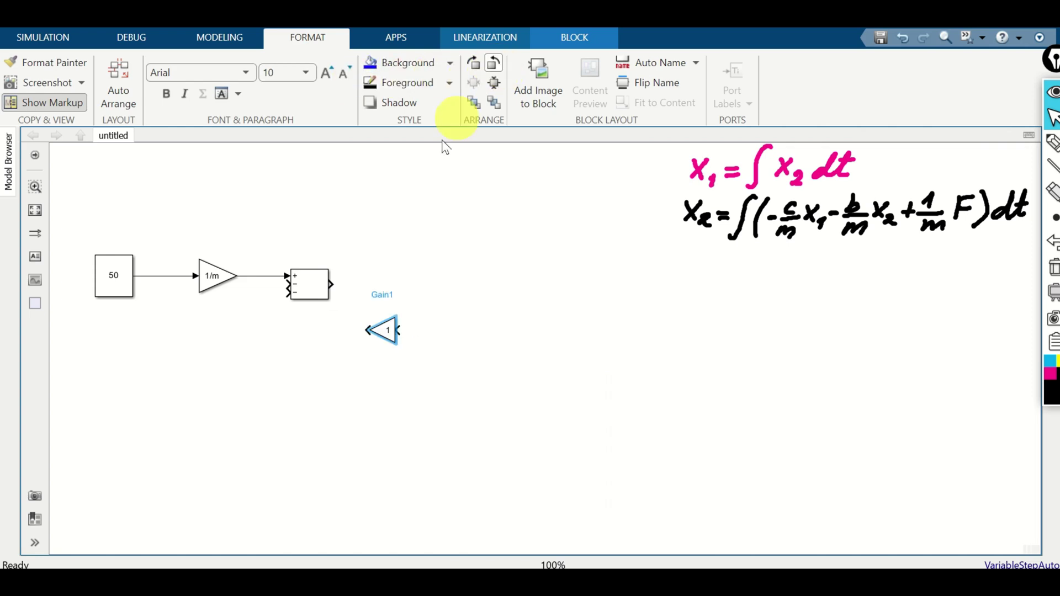
Step: Set the gain of the reversed Gain block to c/m
double_click(391, 330)
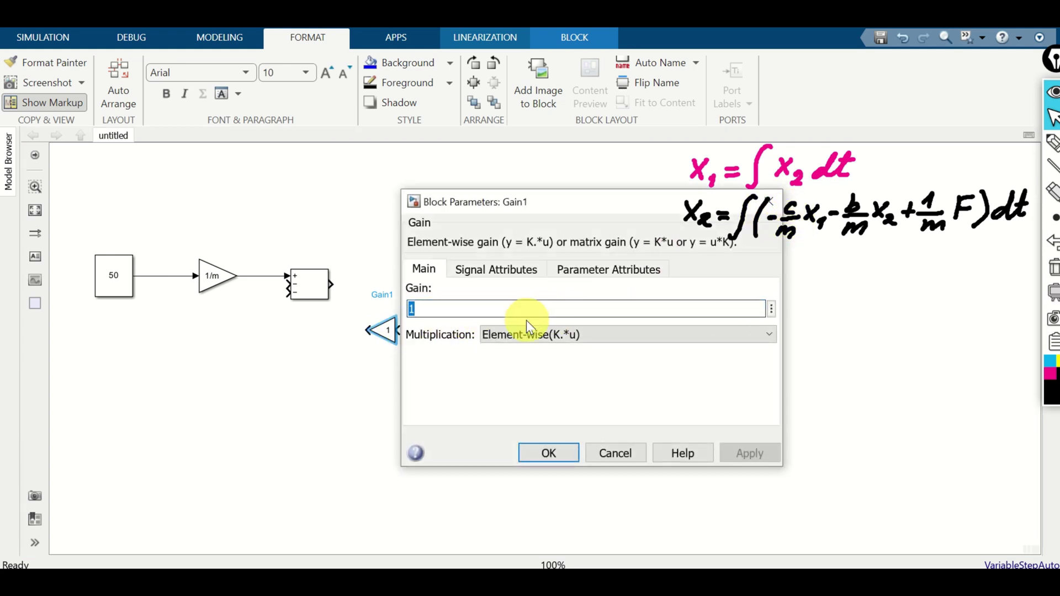
type("c/m")
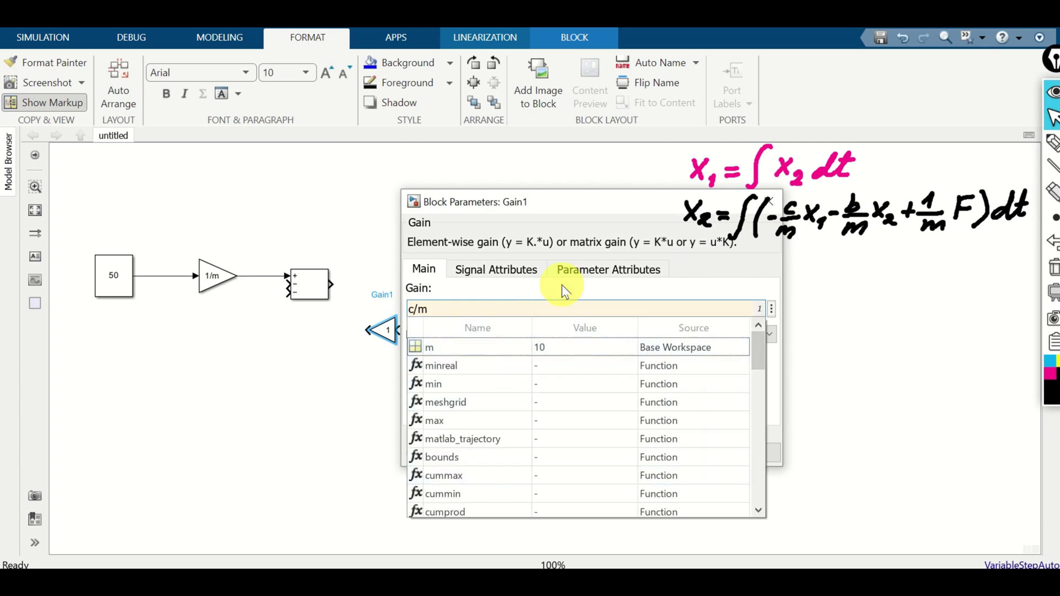
left_click(719, 304)
left_click(547, 455)
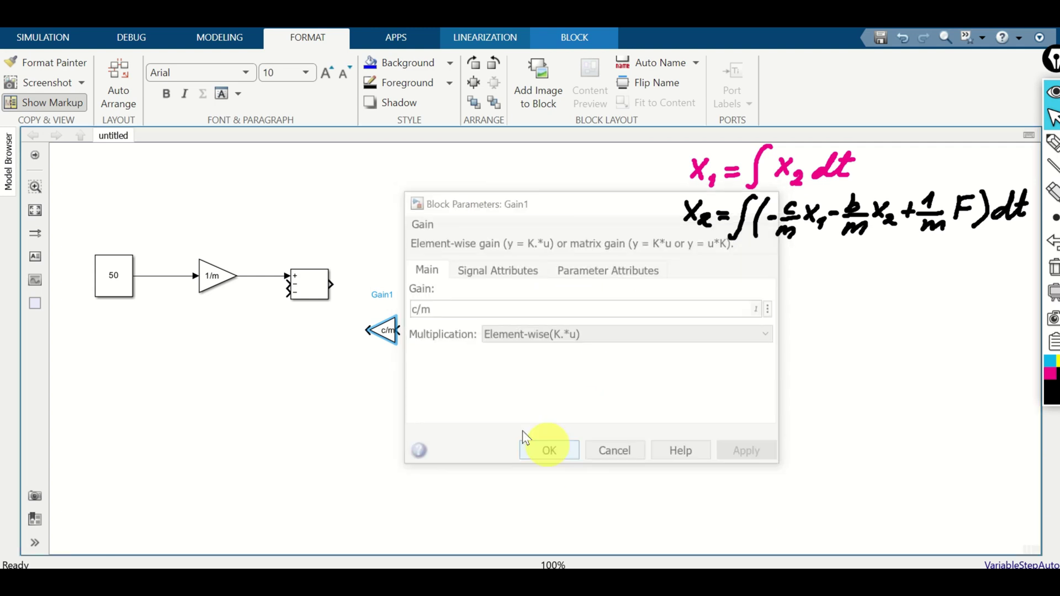
Step: Connect the c/m Gain output to the Add block's lowest minus input and enlarge the Add block
left_click(378, 330)
left_click_drag(368, 330, 279, 325)
scroll(301, 290, "up", 1)
scroll(292, 329, "down", 3)
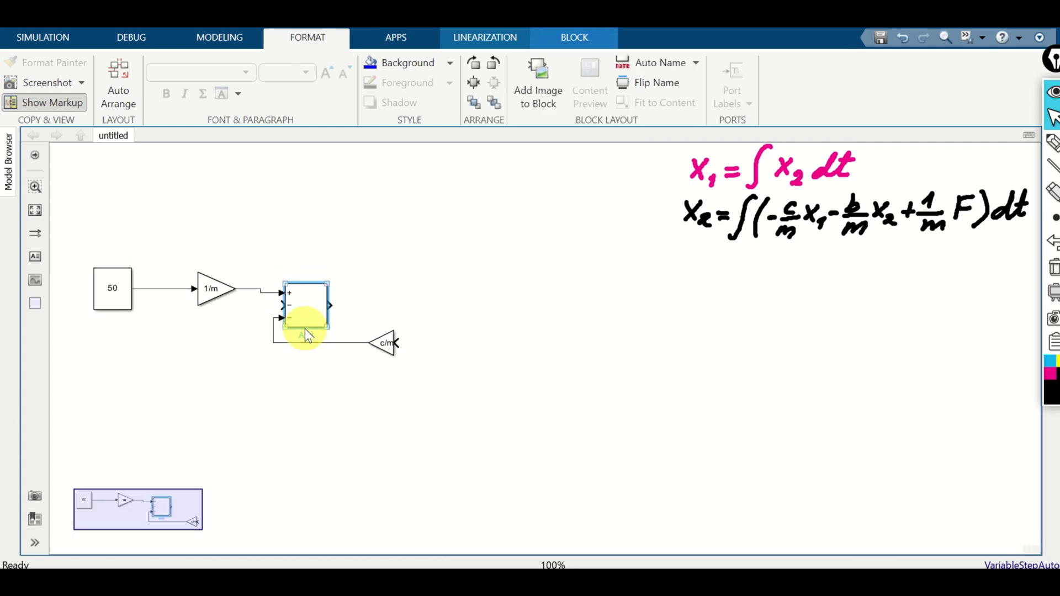
scroll(260, 328, "up", 2)
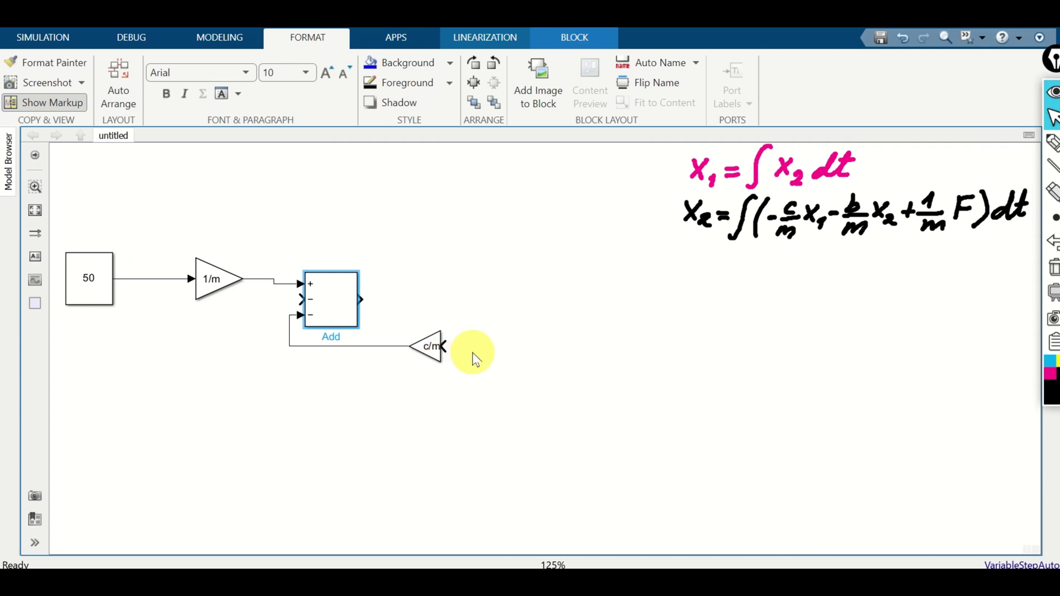
left_click(439, 350)
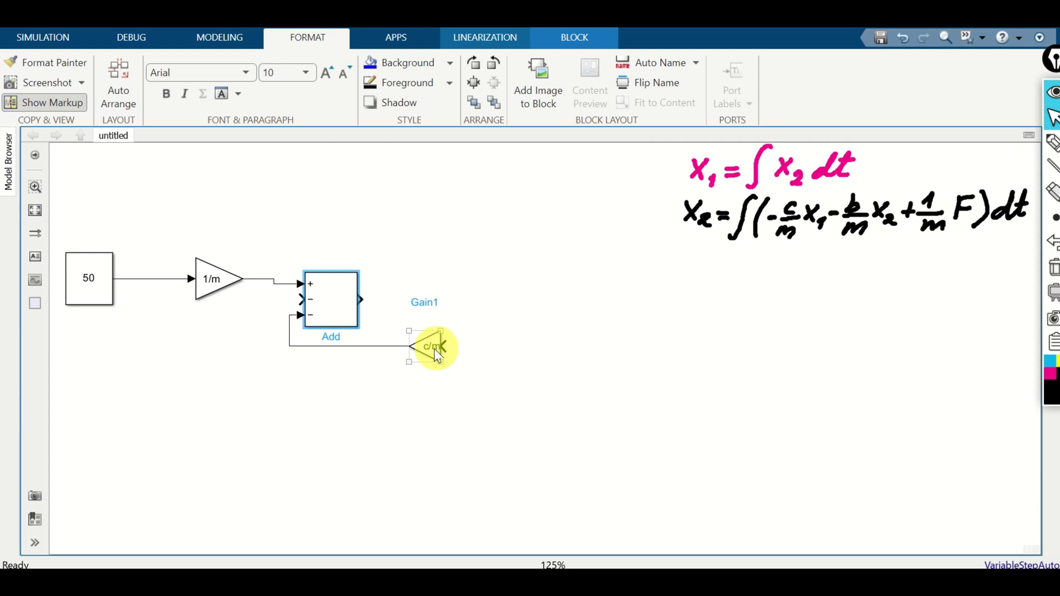
left_click(297, 323)
left_click_drag(302, 313, 302, 315)
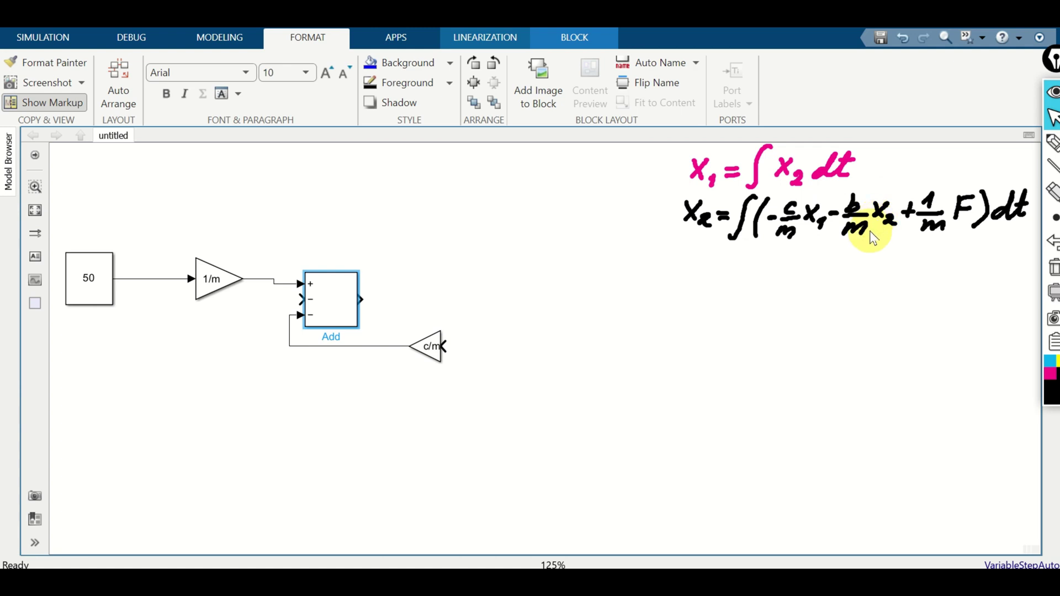
Step: Add a third Gain block below the c/m Gain block and rotate it 180 degrees to face the same way
double_click(426, 426)
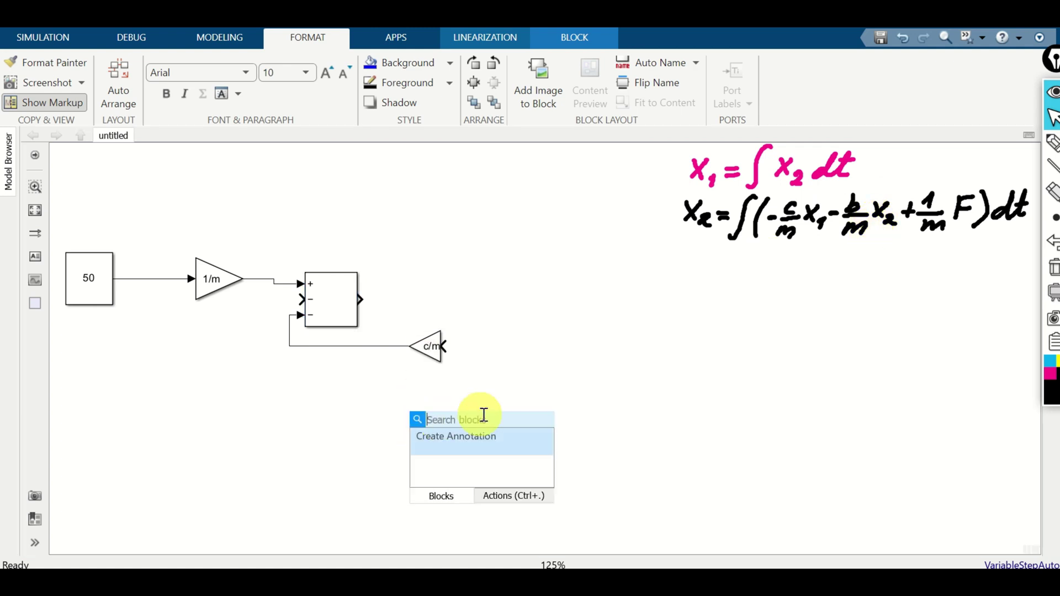
type("gain")
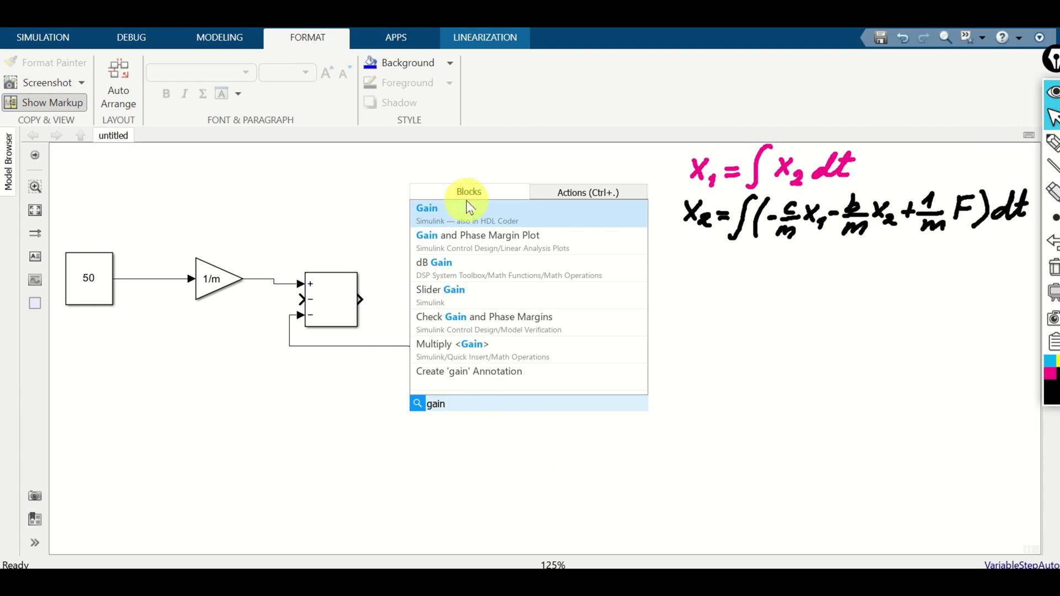
left_click(470, 218)
left_click(433, 344)
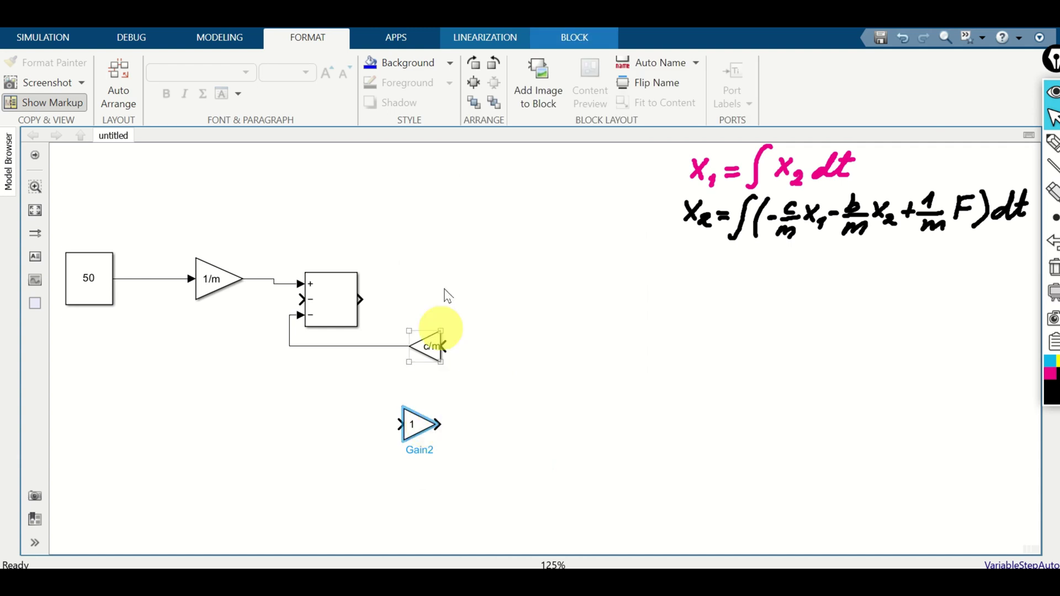
left_click(493, 65)
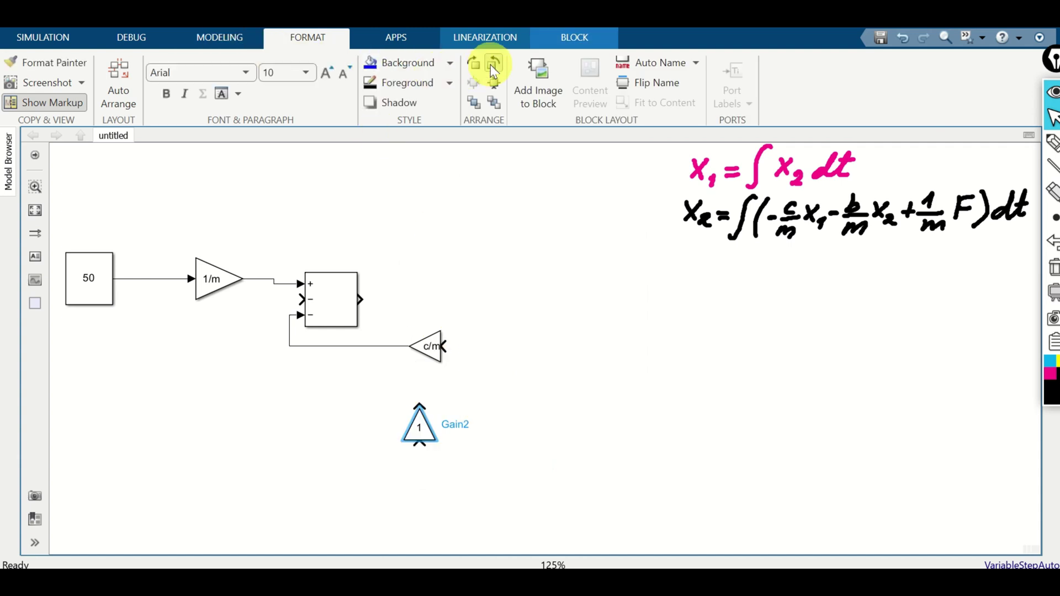
left_click(493, 65)
left_click(430, 439)
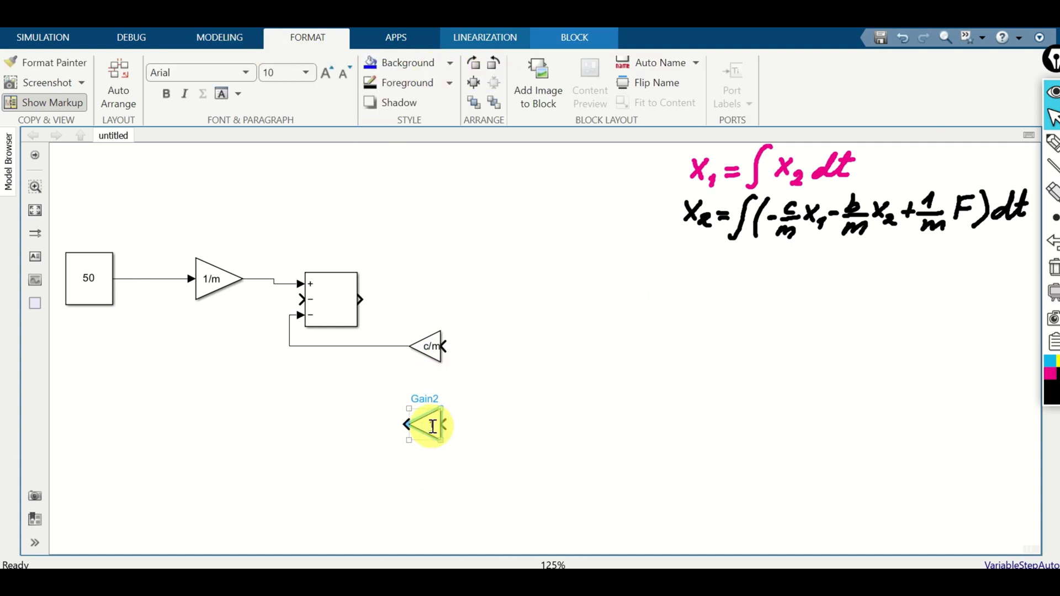
Step: Set the third Gain block's gain to b/m and connect its output to the Add block's middle minus input
double_click(432, 426)
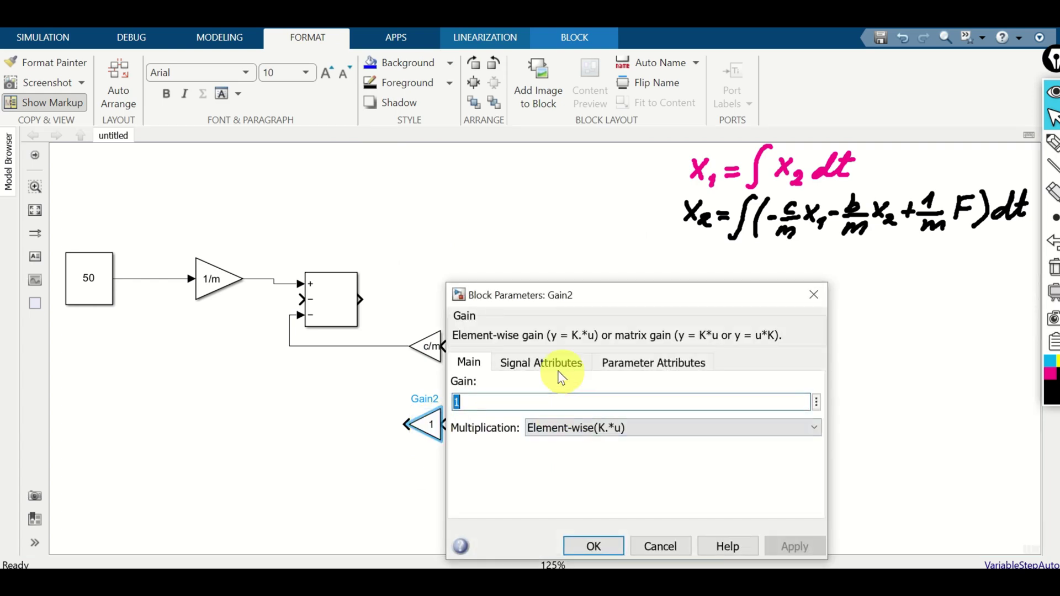
key("BackSpace")
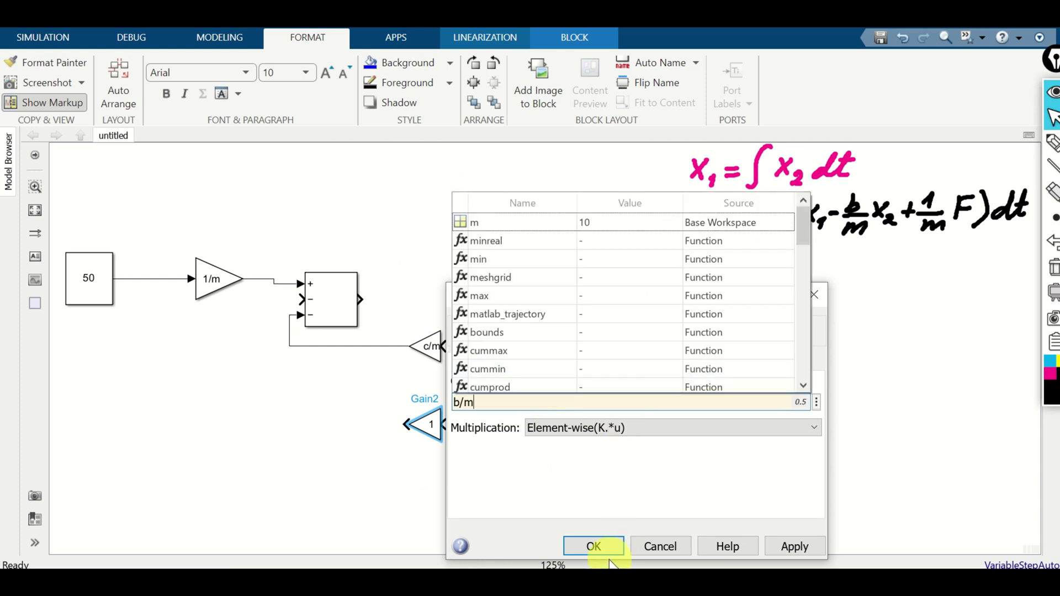
left_click(593, 546)
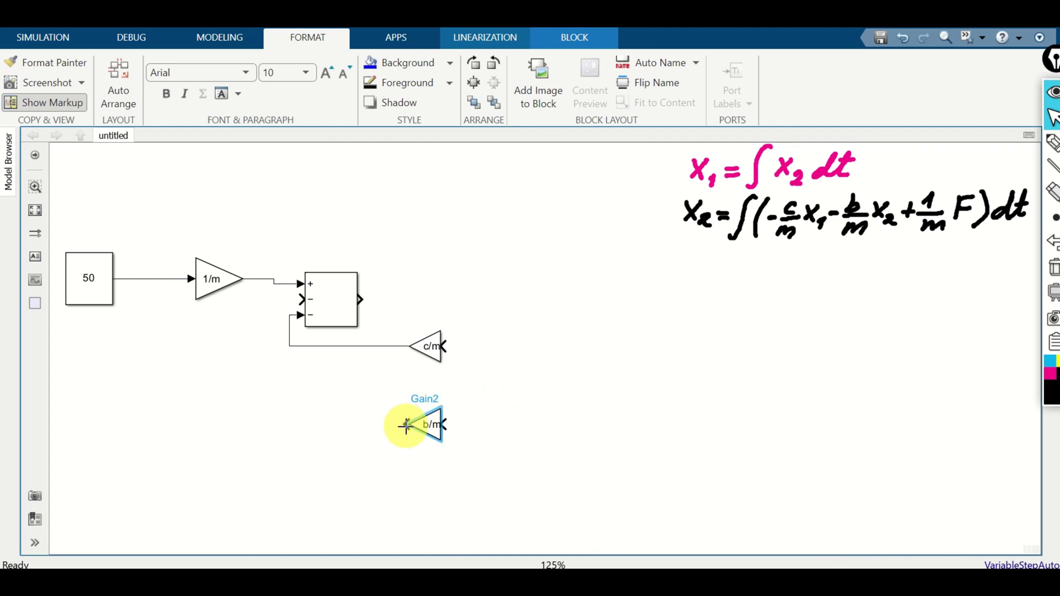
left_click_drag(404, 425, 300, 299)
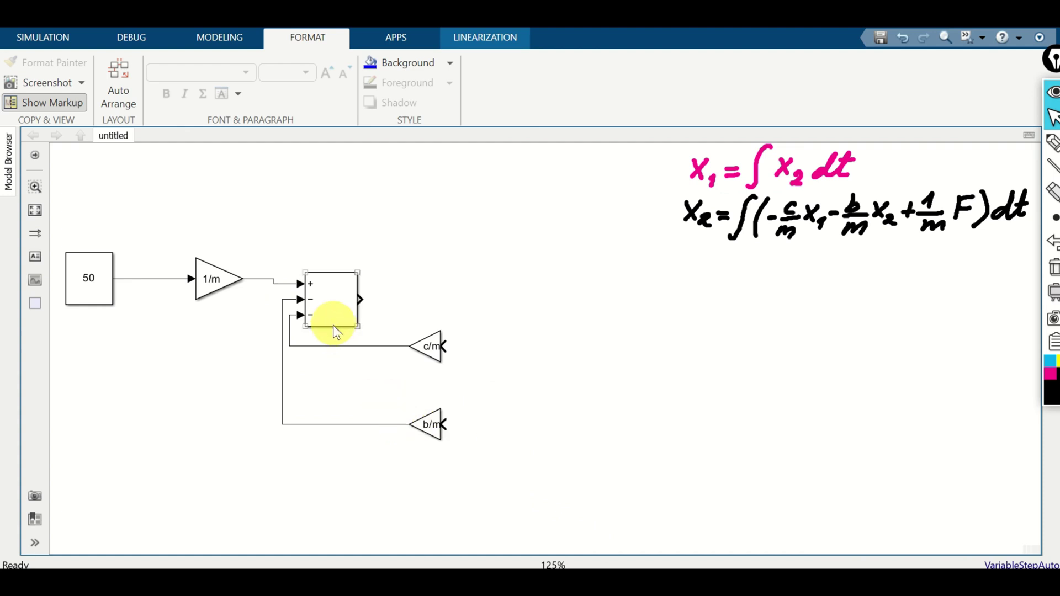
Step: Add an Integrator block after the Add block and connect the Add block's output to its input
left_click(325, 312)
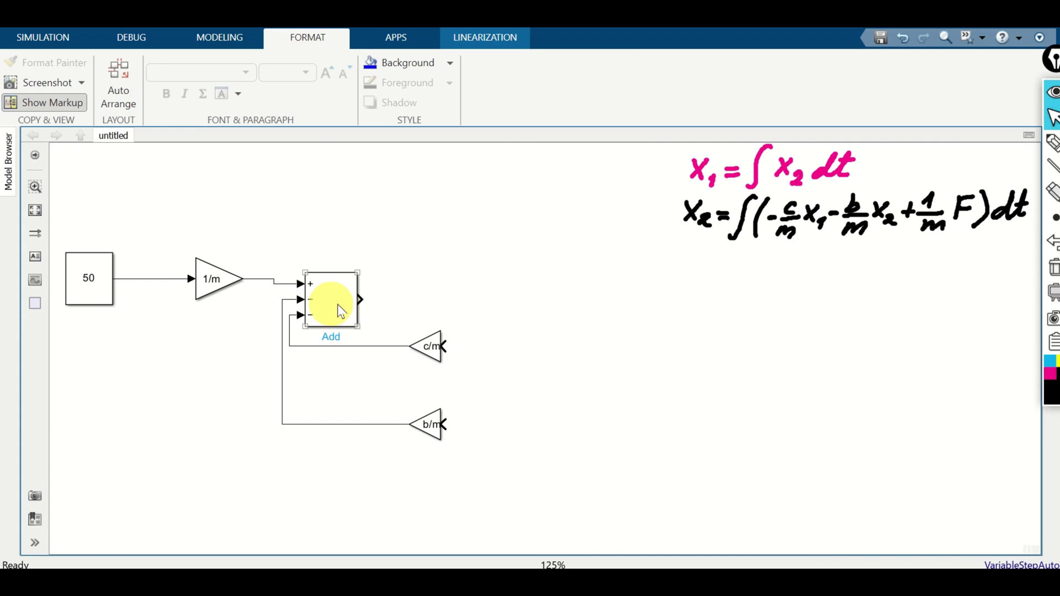
left_click(490, 432)
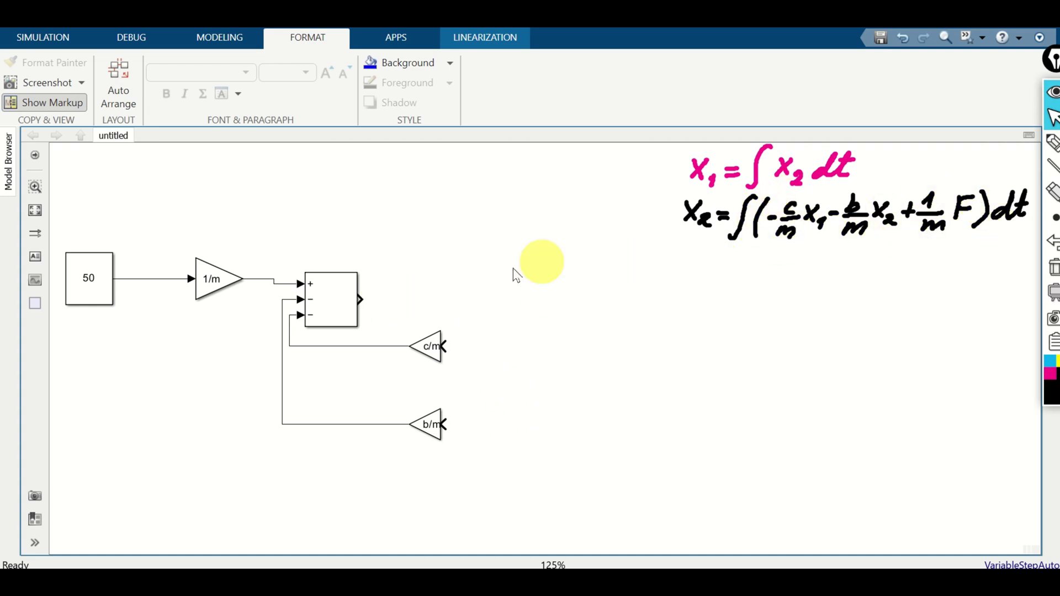
double_click(453, 300)
type("inte")
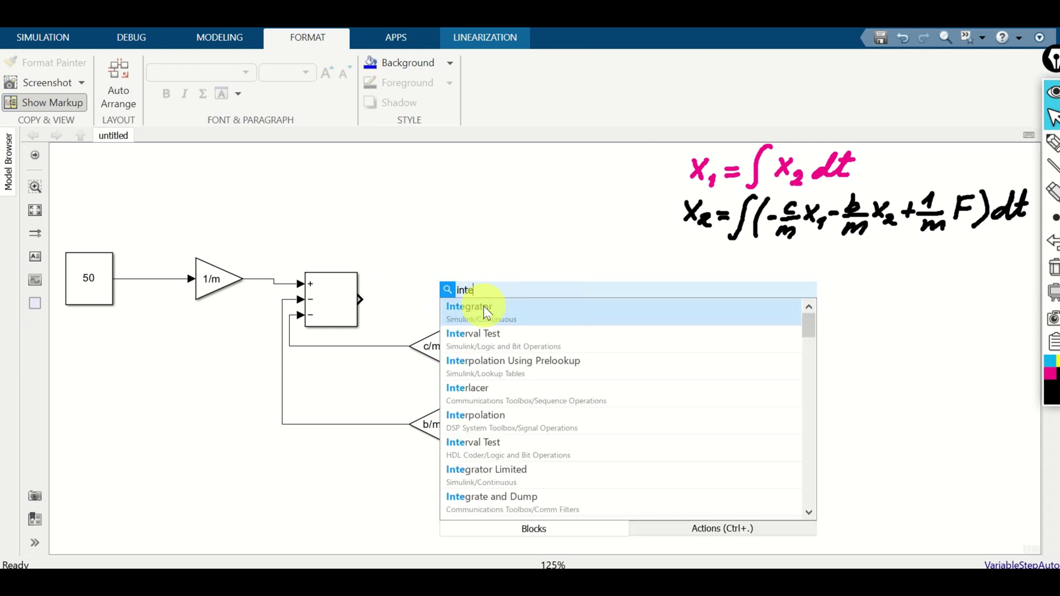
left_click(485, 312)
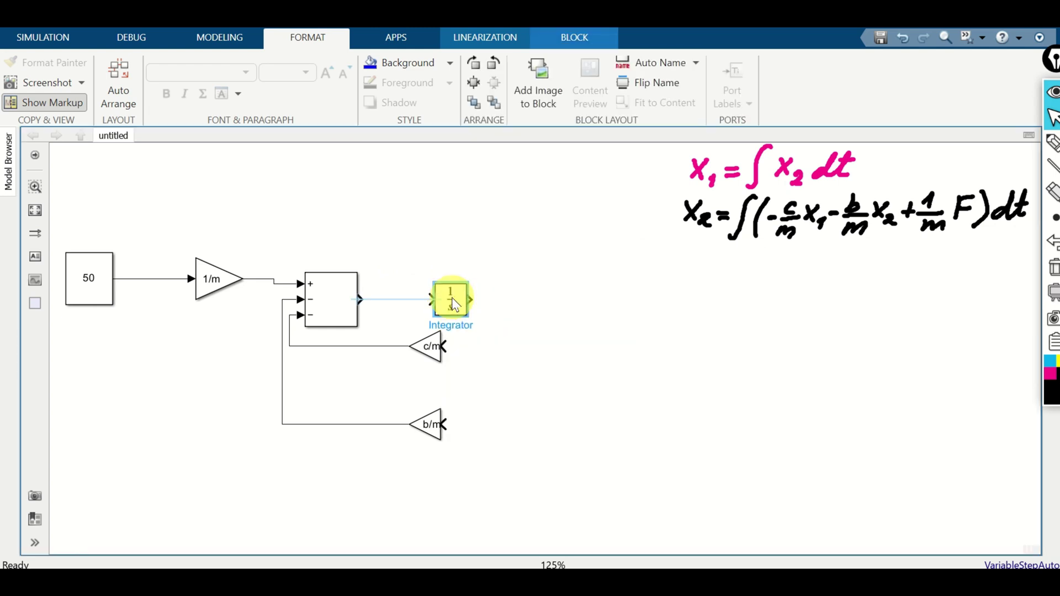
left_click_drag(420, 303, 424, 301)
Step: Move the c/m and b/m Gain blocks down to leave more space below the Integrator block
left_click(427, 350)
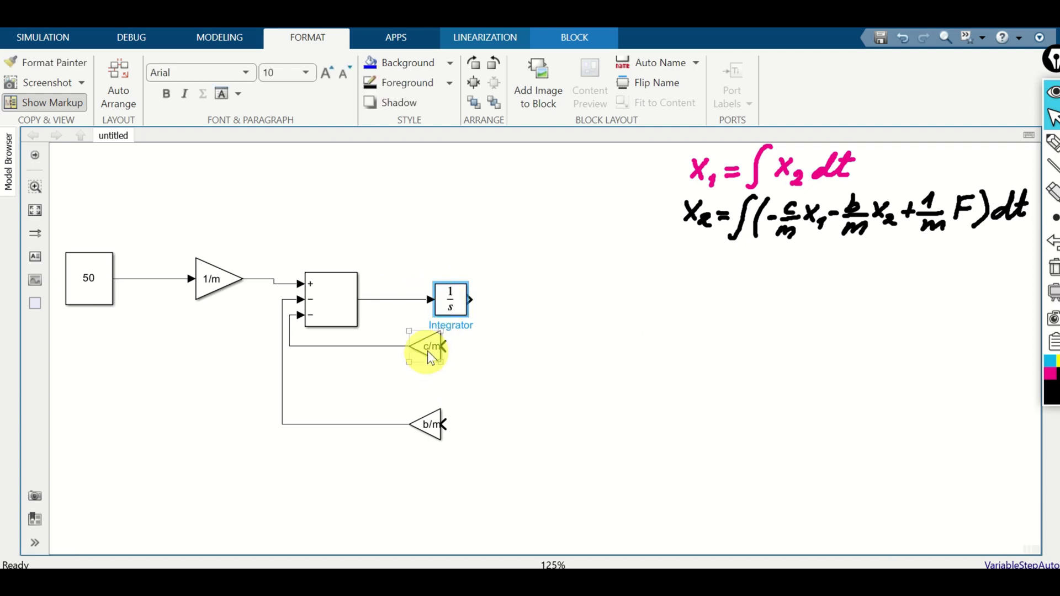
left_click_drag(428, 350, 425, 376)
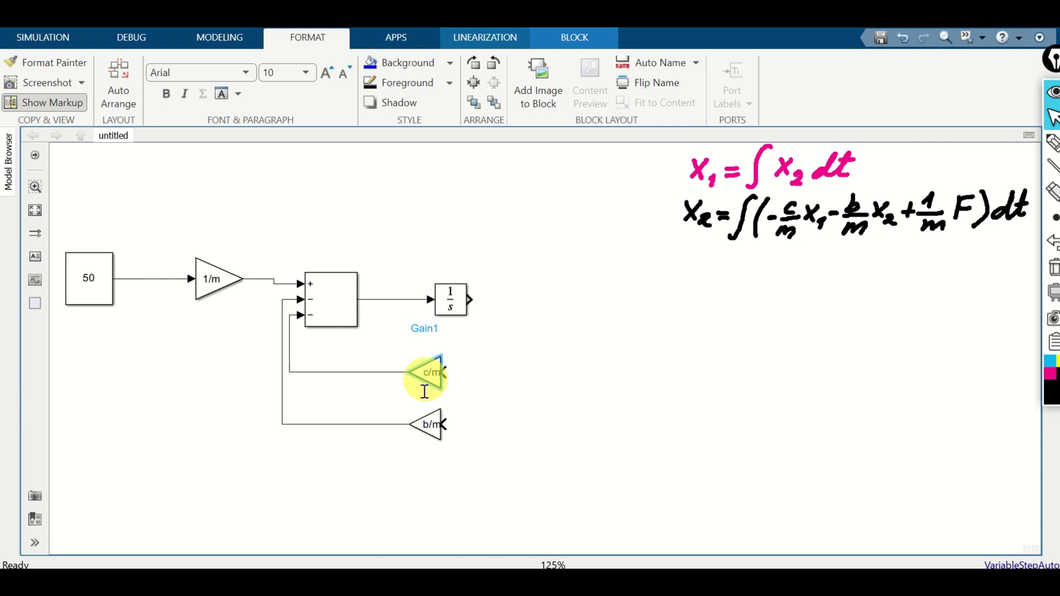
left_click(423, 419)
left_click_drag(422, 419, 424, 440)
left_click_drag(434, 375, 437, 394)
left_click(407, 237)
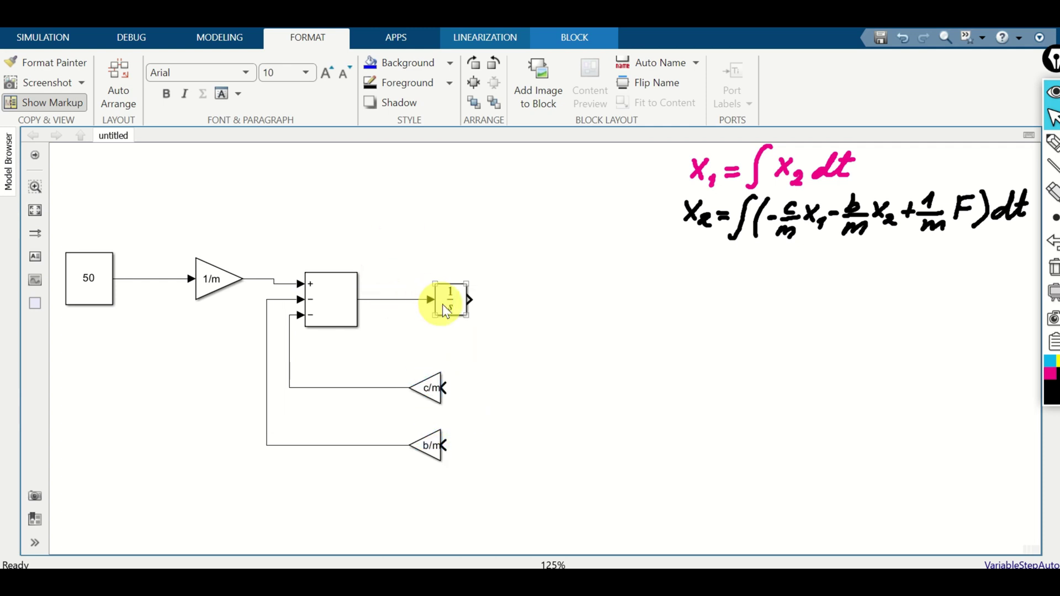
left_click(467, 299)
left_click(503, 303)
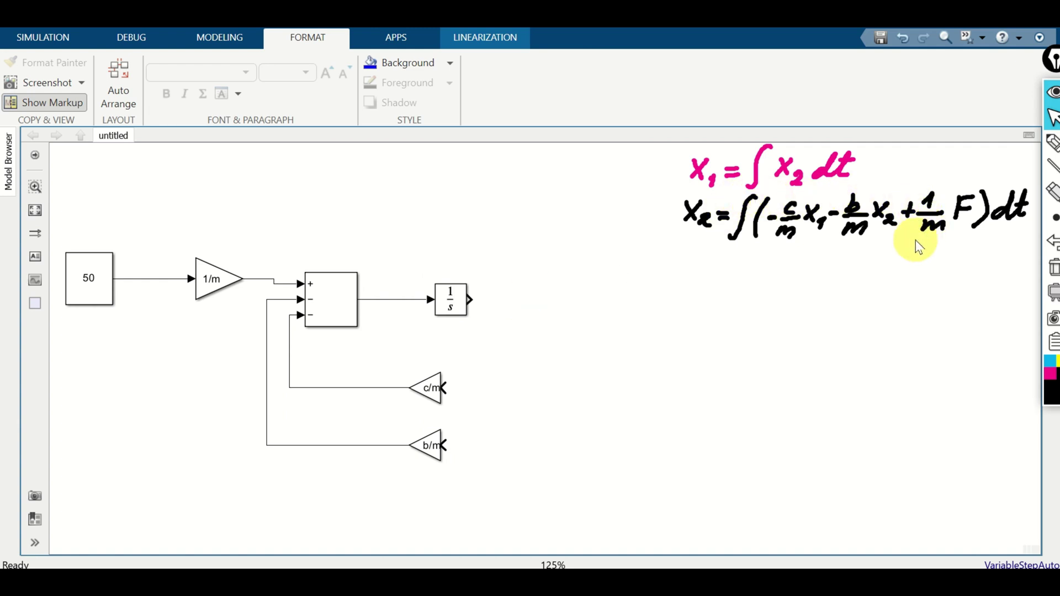
left_click(319, 307)
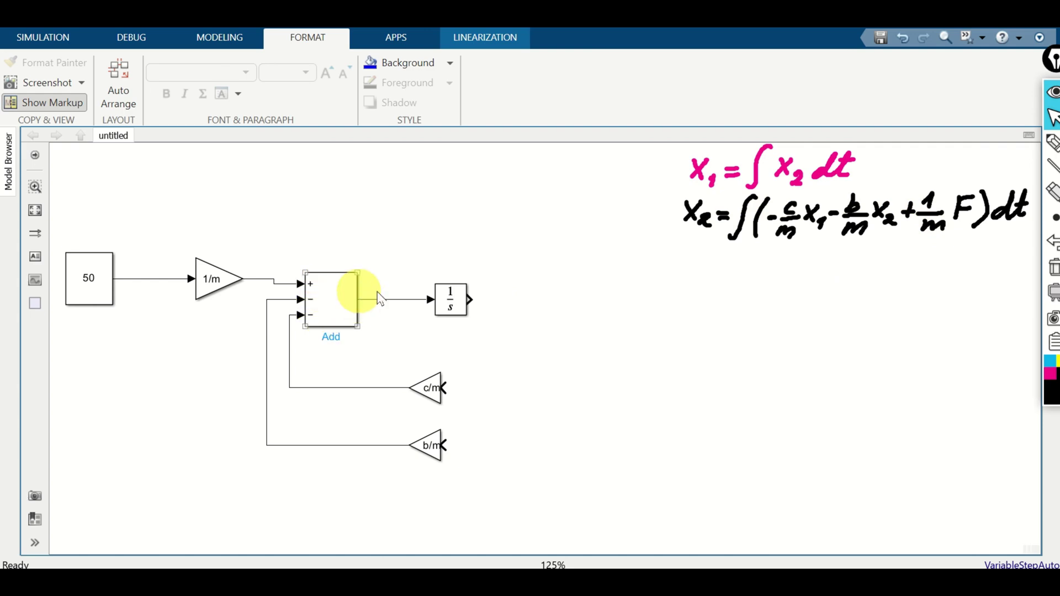
left_click(918, 229)
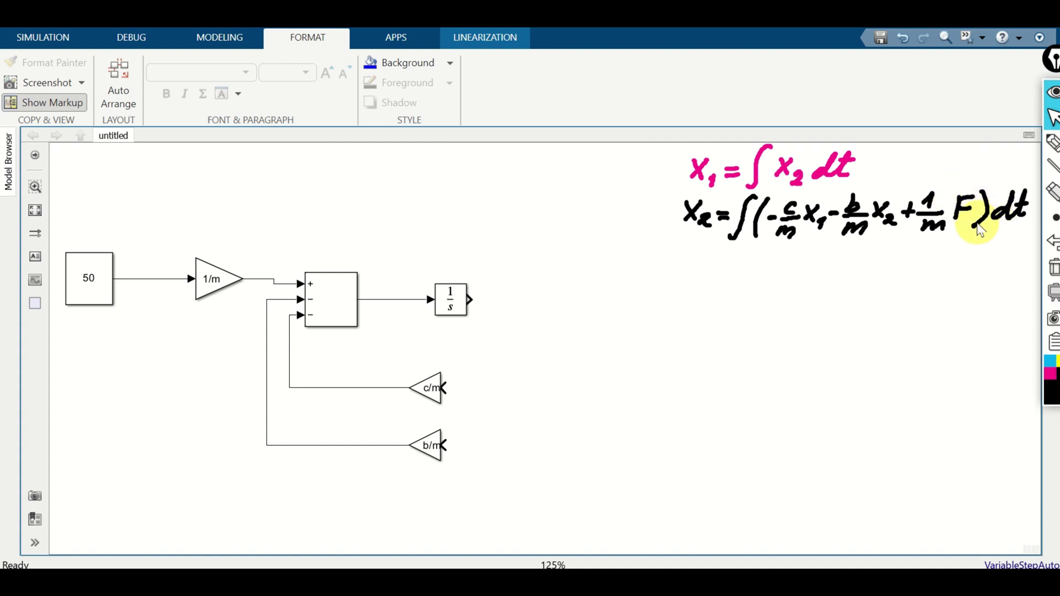
left_click(447, 298)
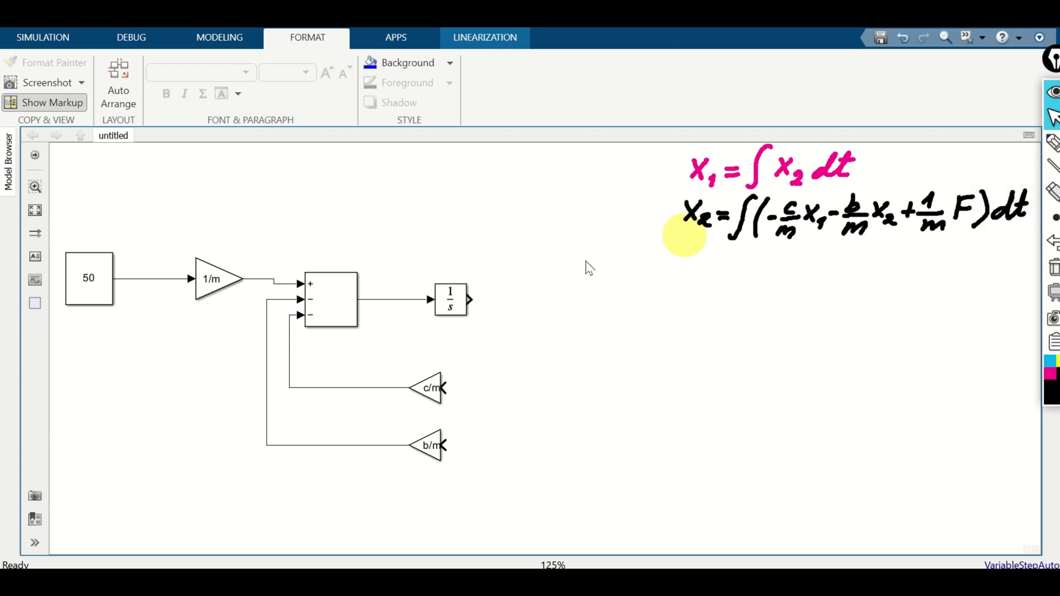
left_click(466, 302)
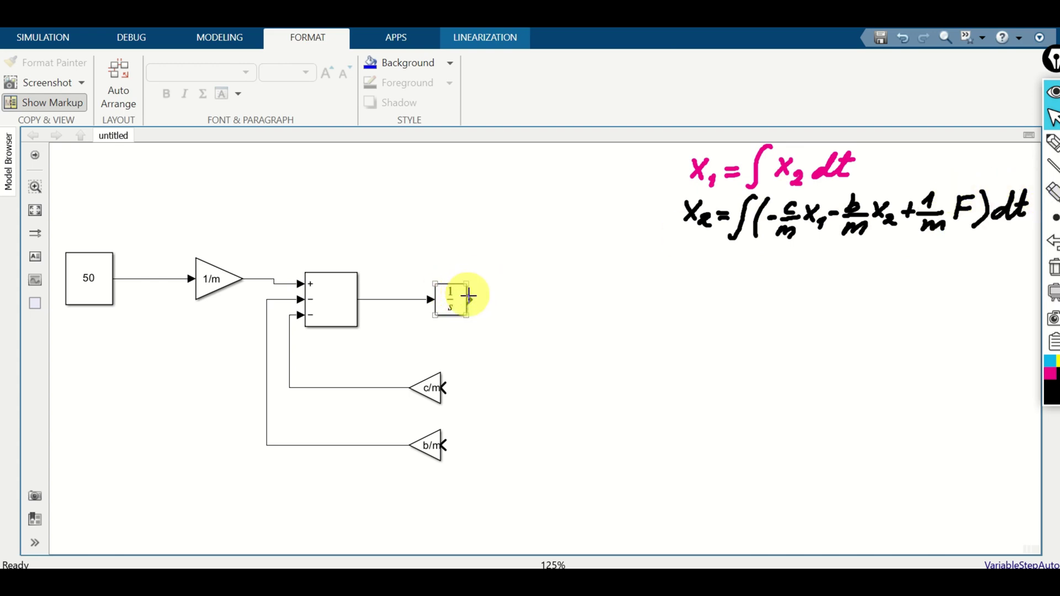
left_click(482, 307)
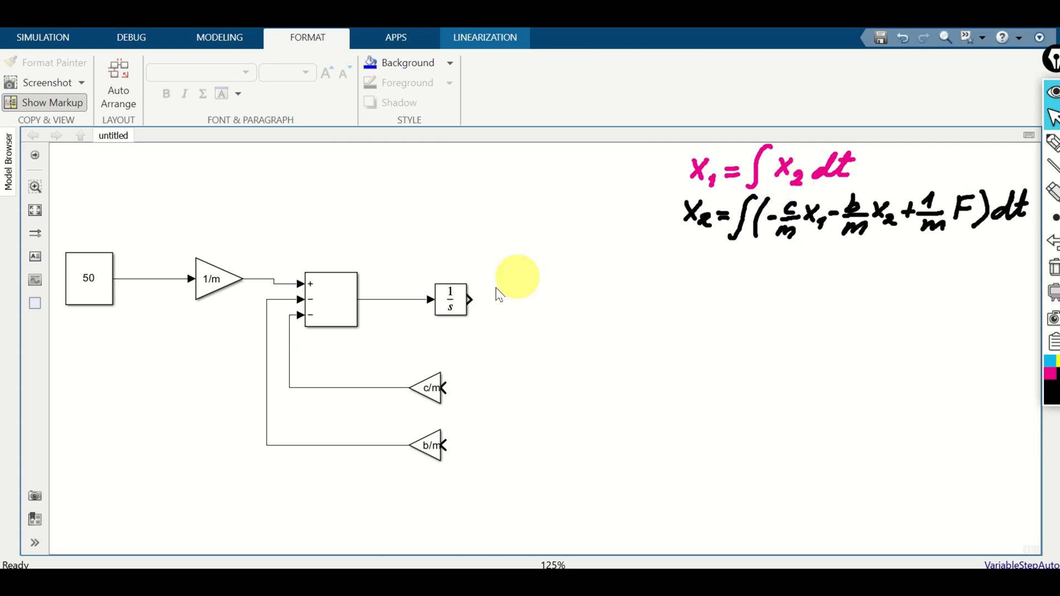
left_click(486, 305)
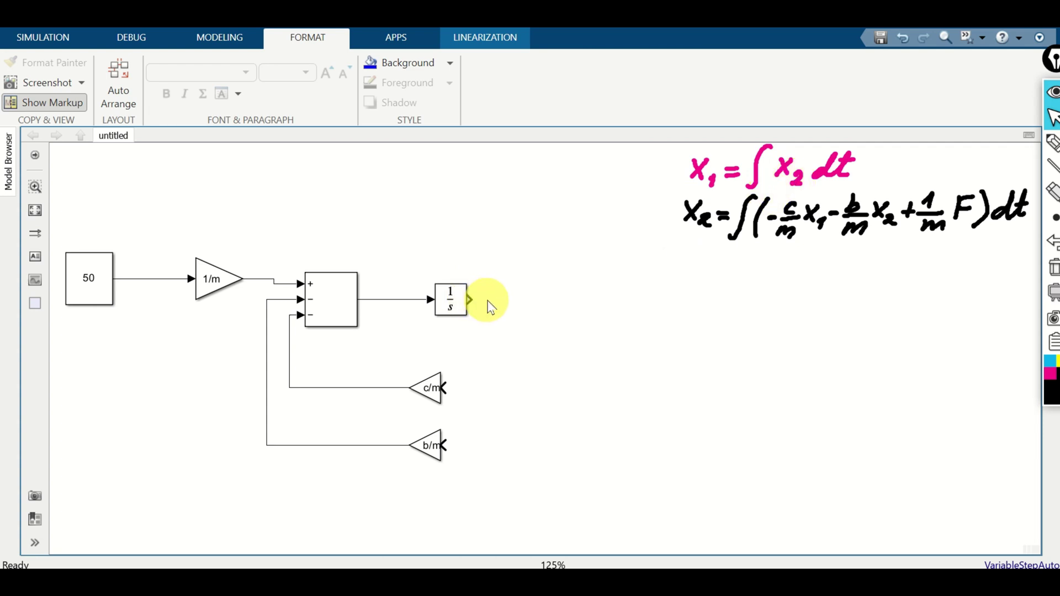
Step: Add a second Integrator block in line with the first one and connect the first integrator's output to it
double_click(547, 304)
type("inte")
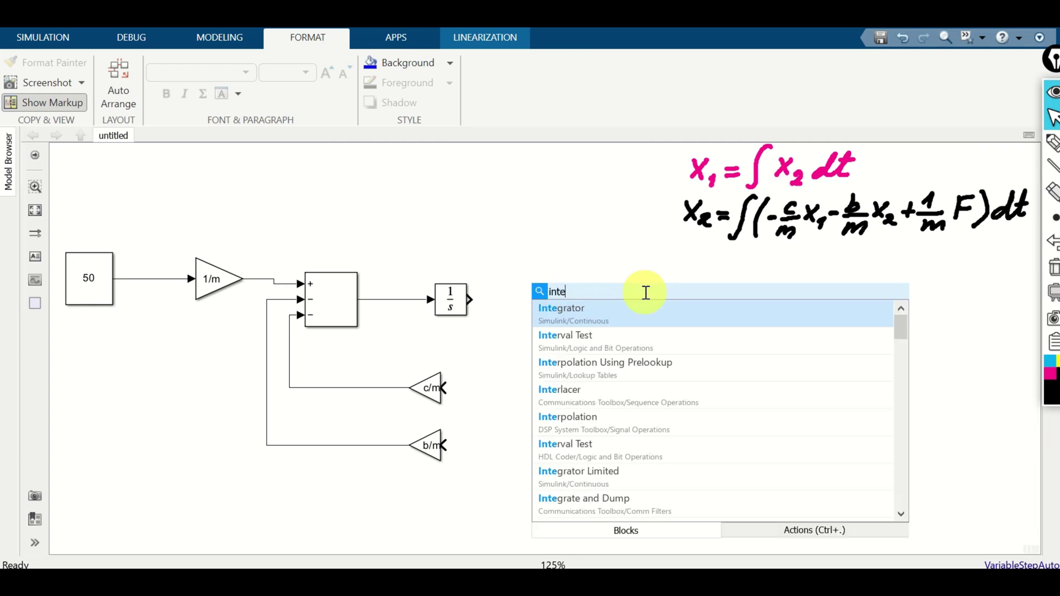
left_click(599, 310)
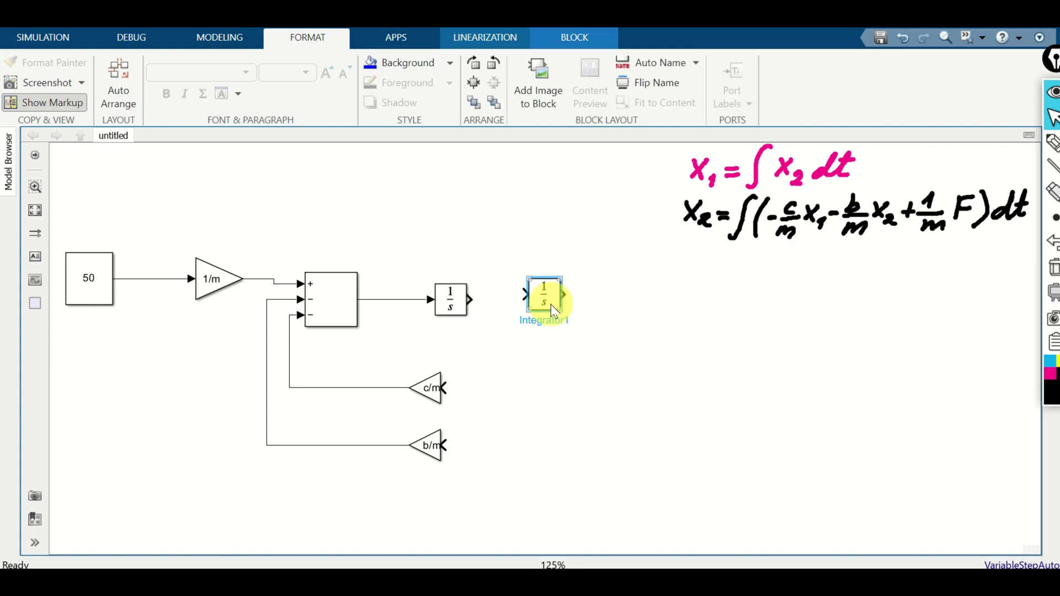
left_click_drag(558, 305, 558, 309)
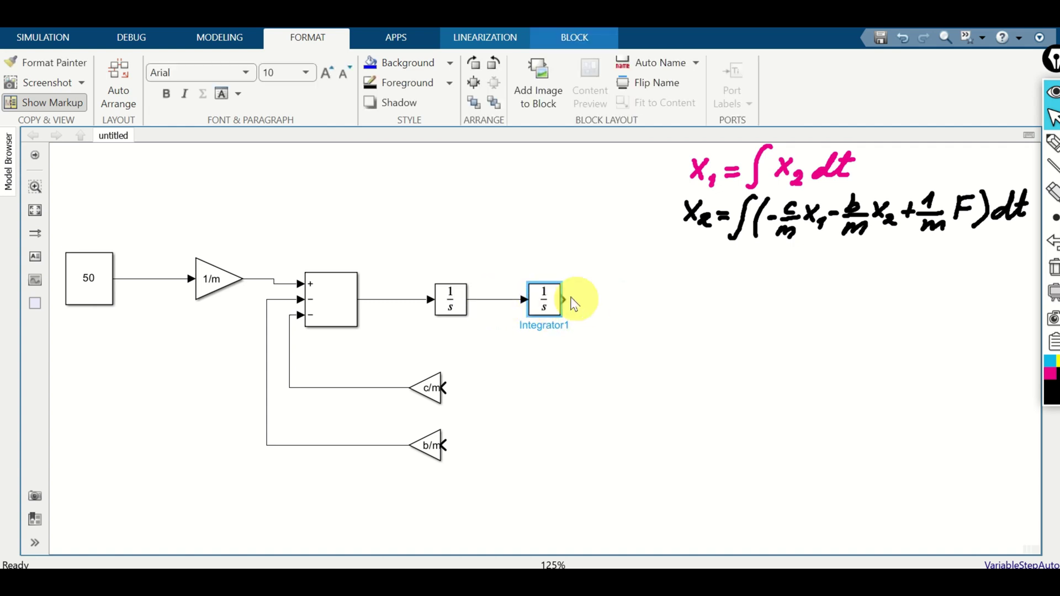
Step: Connect the second integrator's output to the c/m Gain input and branch the first integrator's output to the b/m Gain input
left_click_drag(564, 299, 712, 296)
left_click(660, 342)
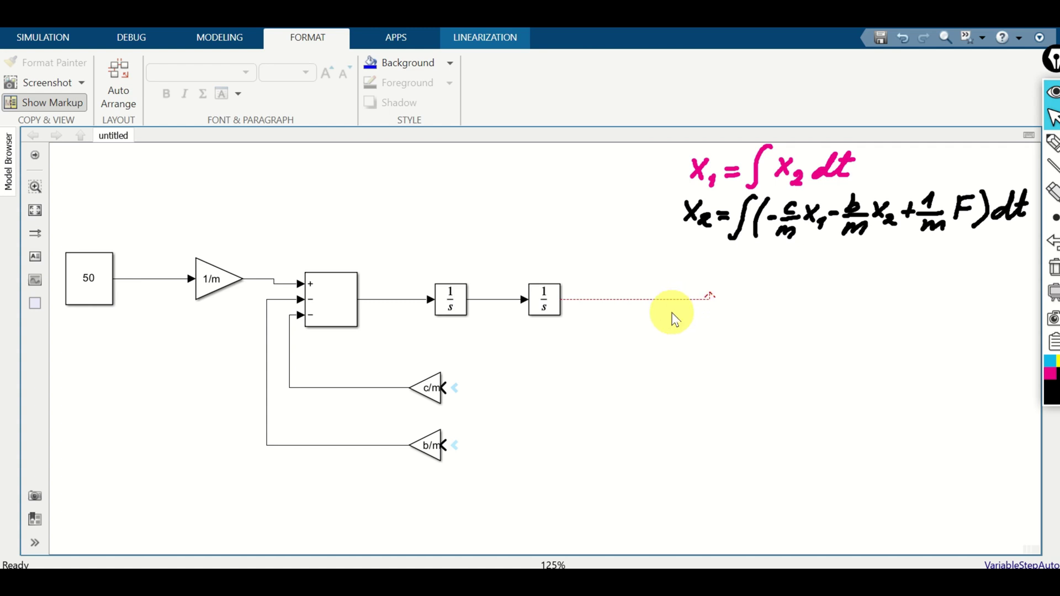
left_click(433, 398)
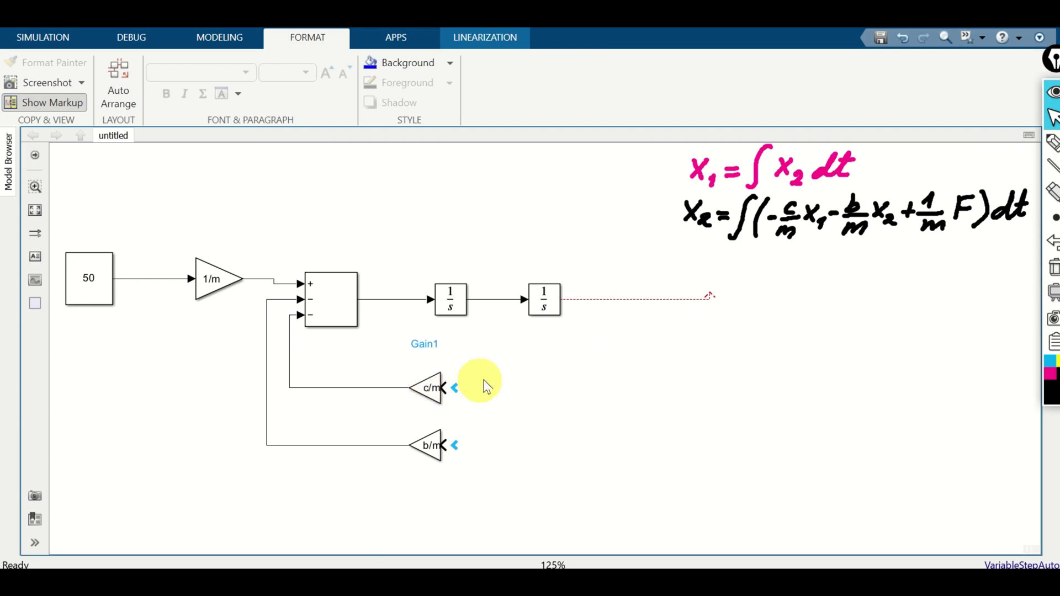
left_click(466, 392)
mouse_move(454, 396)
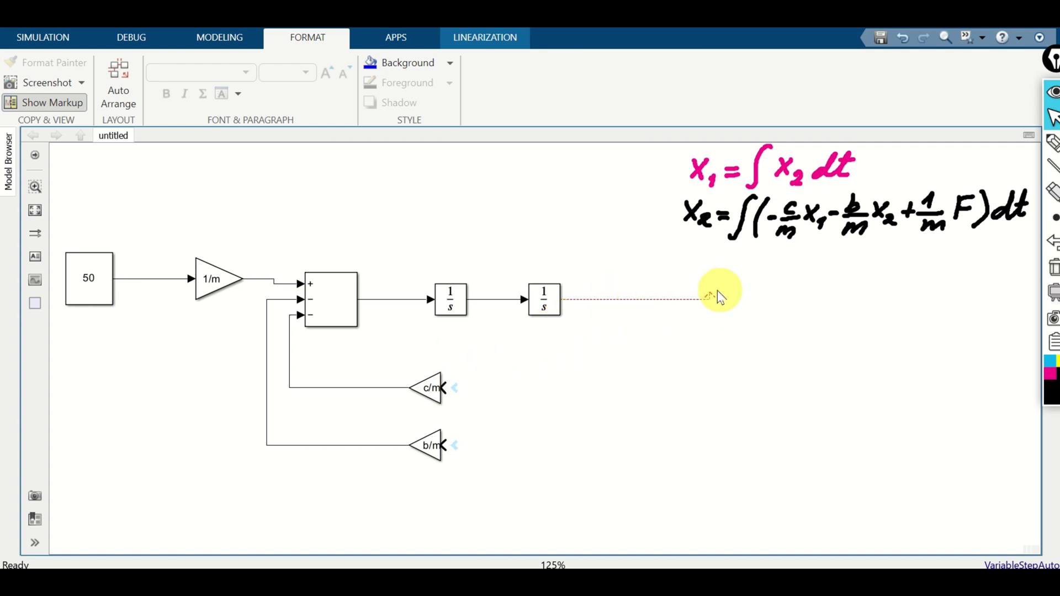
left_click_drag(710, 296, 450, 389)
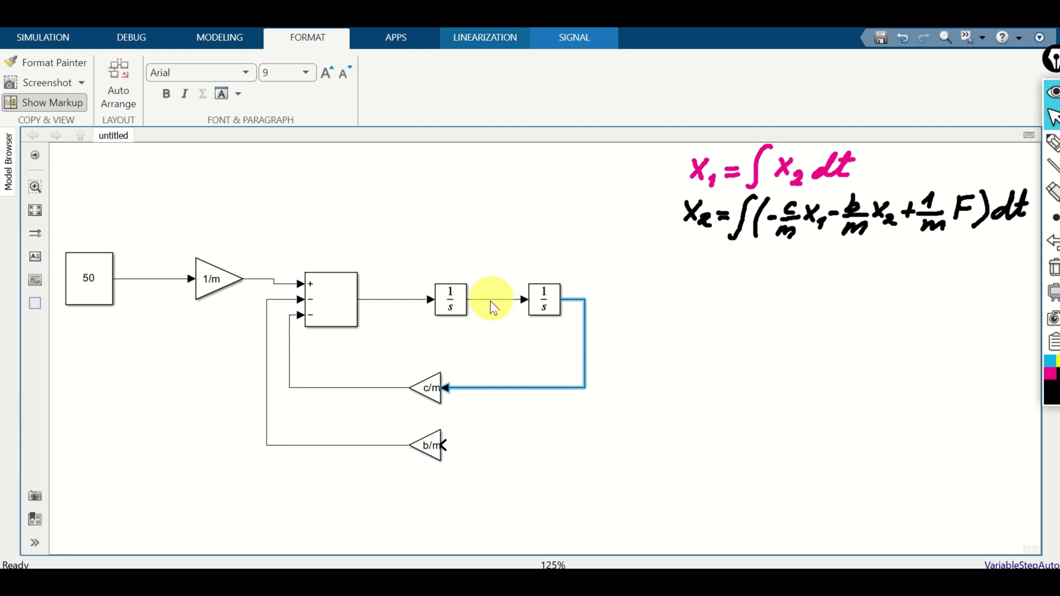
left_click_drag(441, 445, 489, 298)
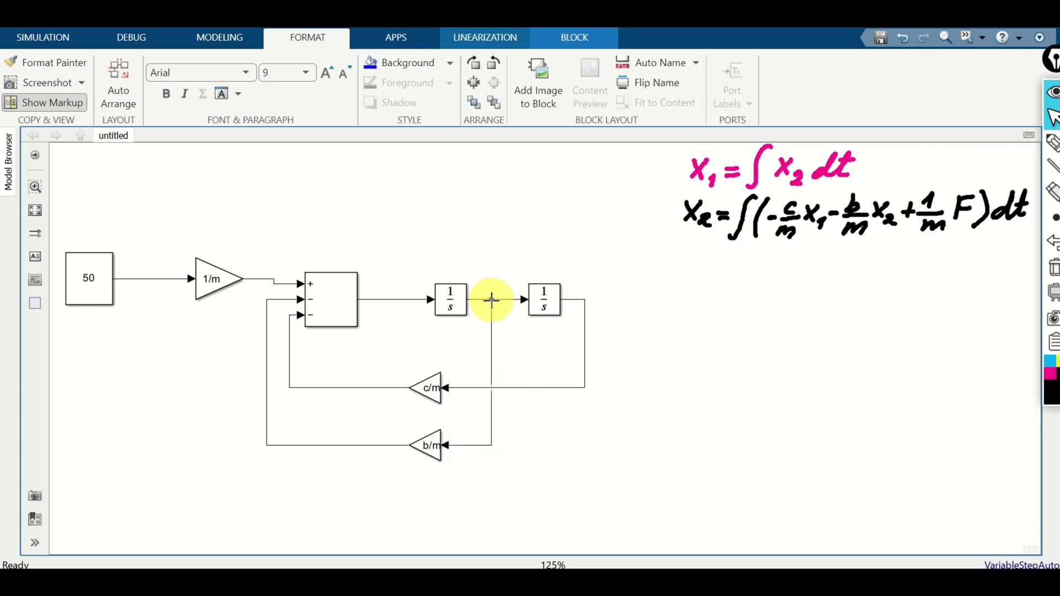
left_click(620, 378)
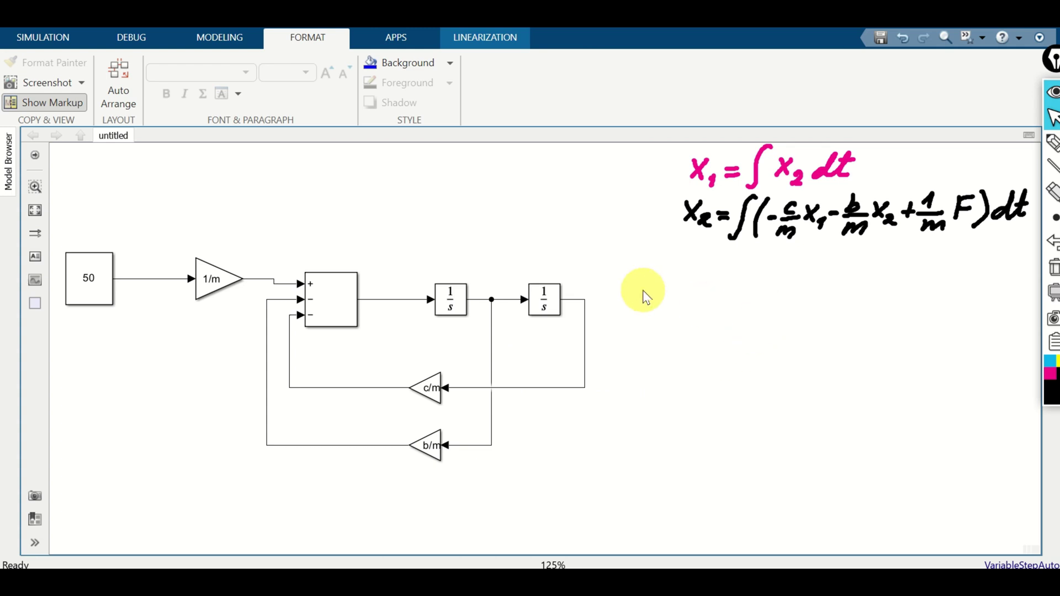
Step: Add a Mux block and branch the second integrator's output to its upper input and the first integrator's output to its lower input
double_click(699, 399)
type("mux")
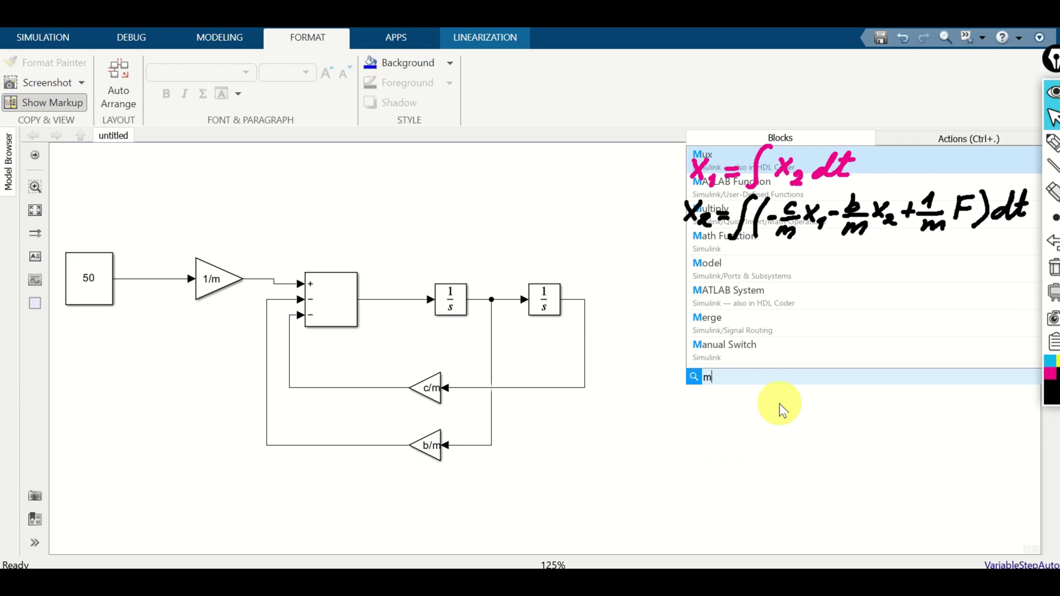
left_click(704, 417)
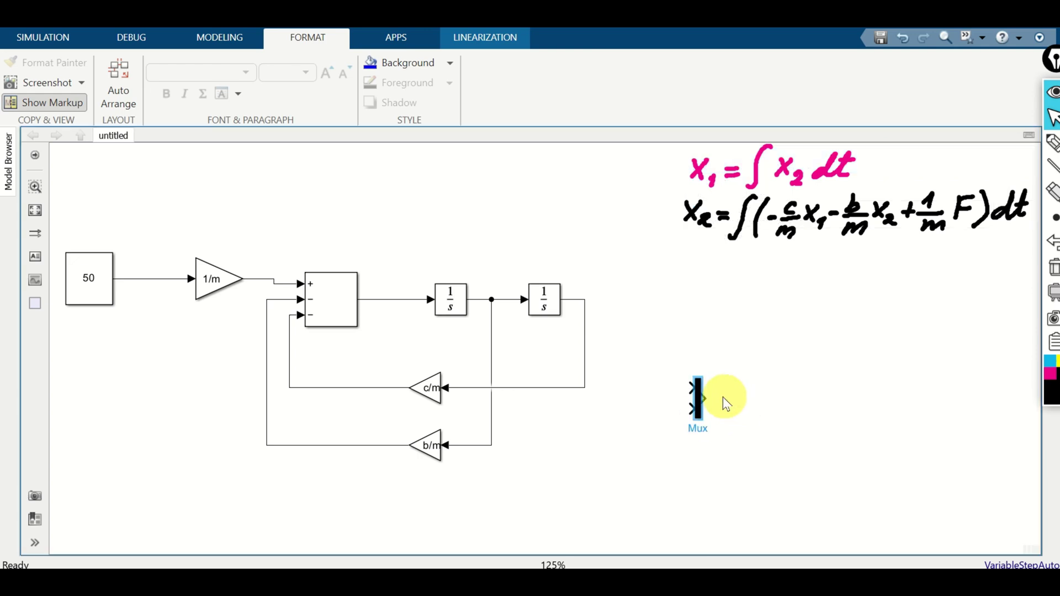
mouse_move(699, 407)
left_mouse_down()
mouse_move(747, 292)
mouse_move(748, 386)
mouse_move(772, 288)
mouse_move(763, 356)
mouse_move(733, 326)
mouse_move(585, 331)
left_mouse_up()
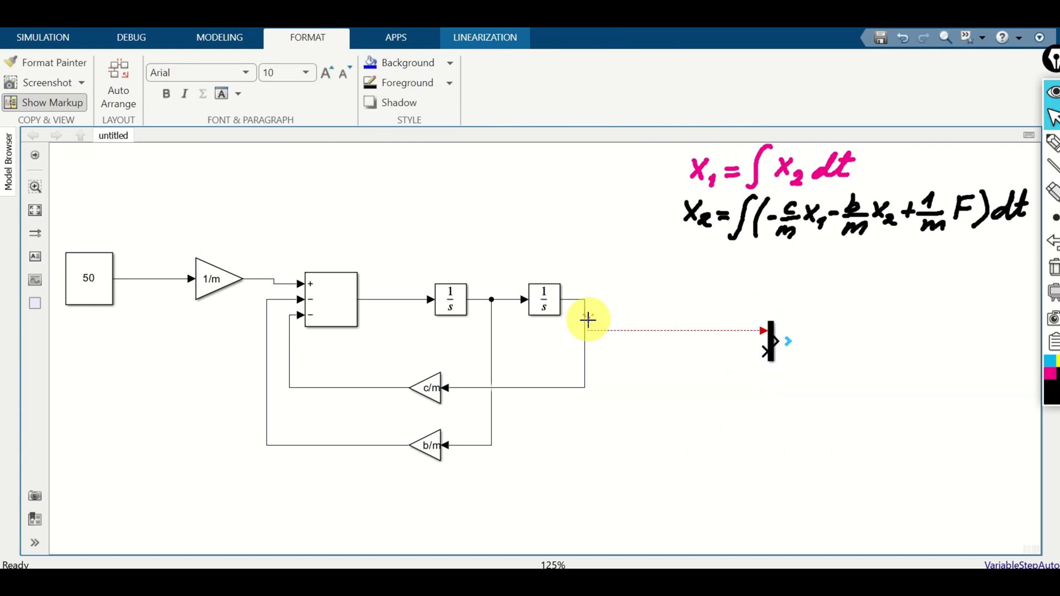
left_click_drag(764, 350, 491, 349)
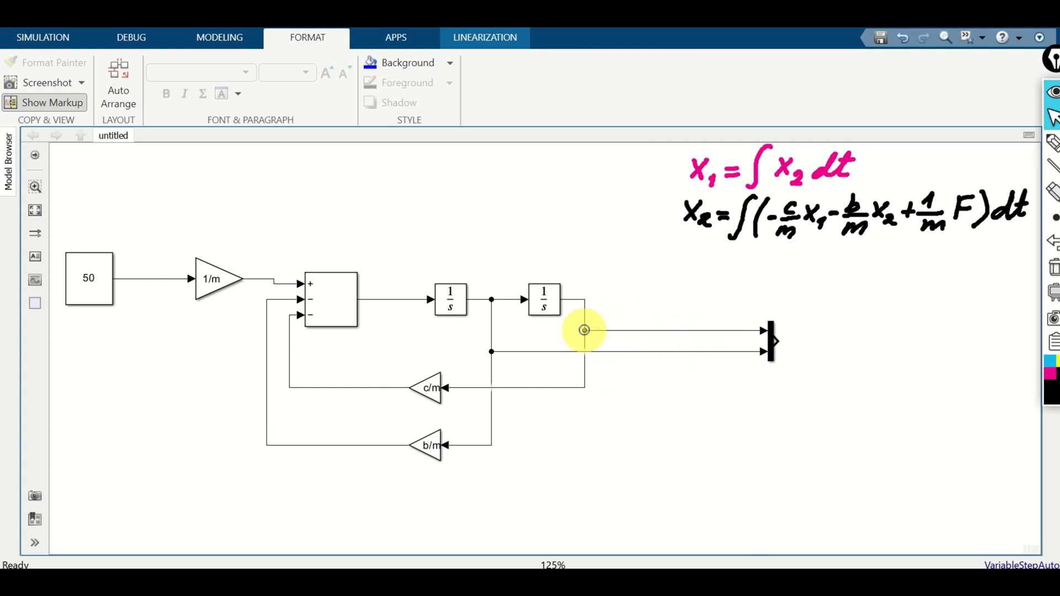
left_click_drag(584, 330, 584, 331)
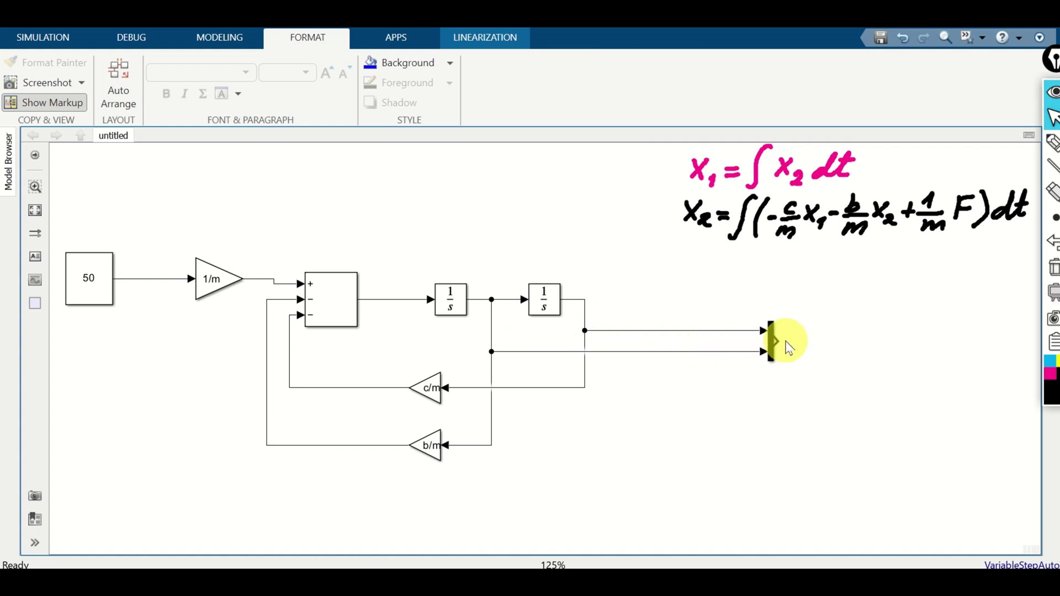
Step: Add a Simulink/Sinks Scope block beyond the Mux block and connect the Mux output to it
double_click(905, 328)
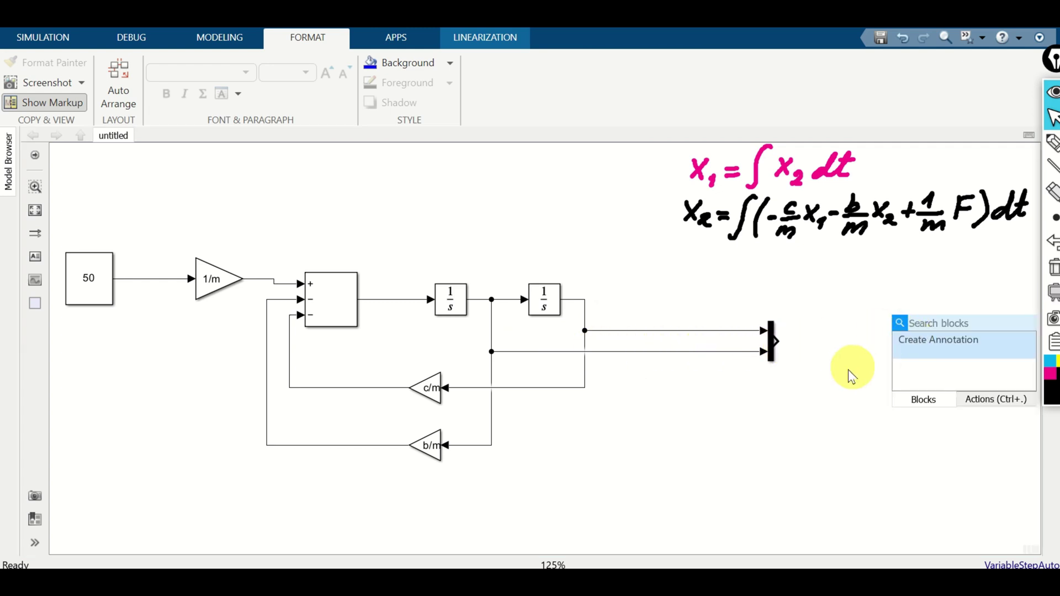
type("scope")
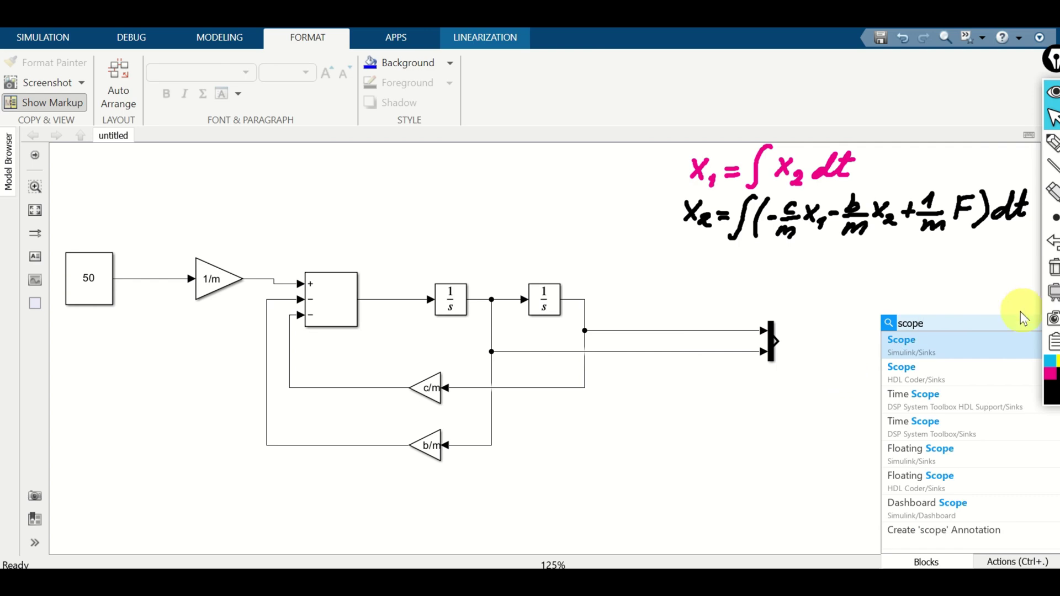
left_click(947, 339)
left_click_drag(918, 341, 923, 356)
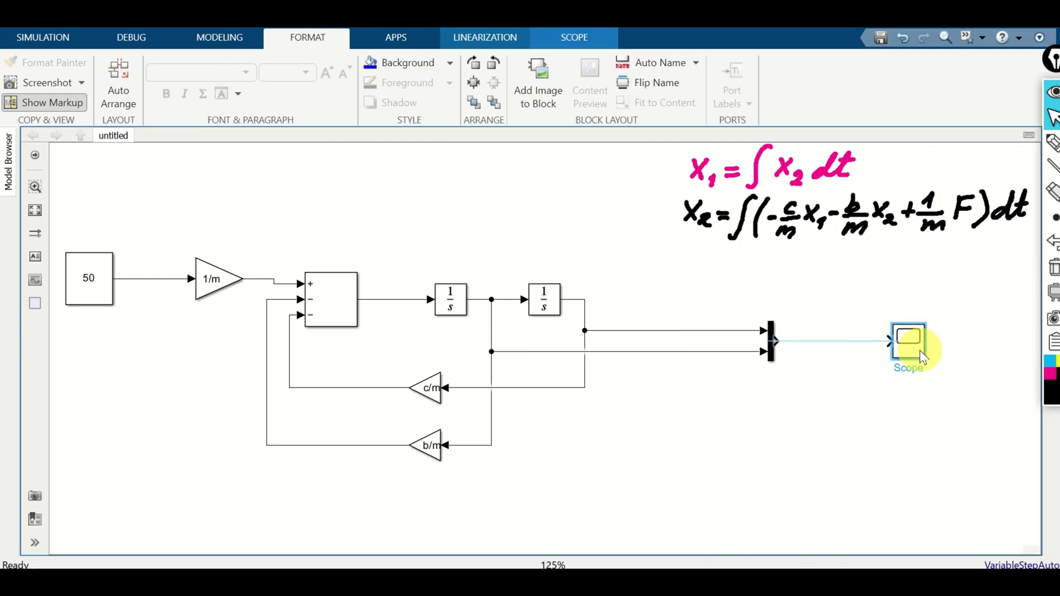
left_click(847, 341)
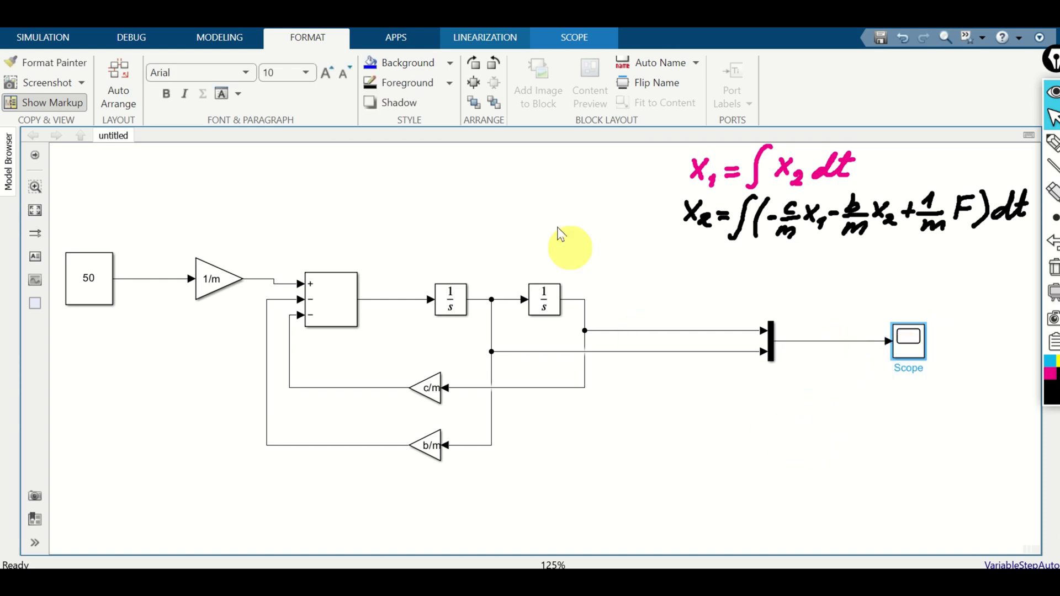
Step: Run the simulation and open the Scope to view both state responses
left_click(72, 45)
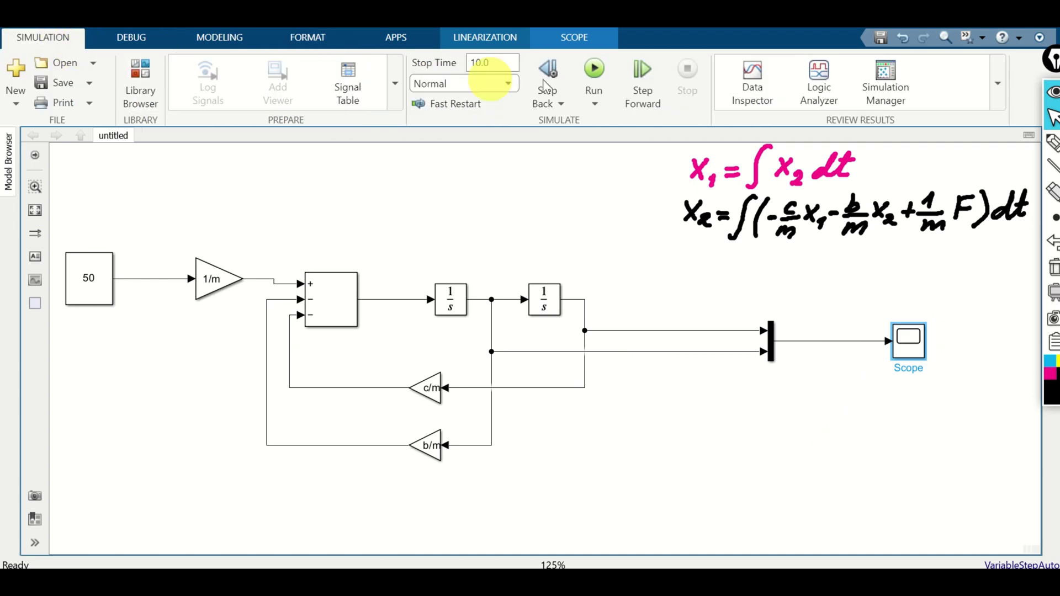
left_click(594, 70)
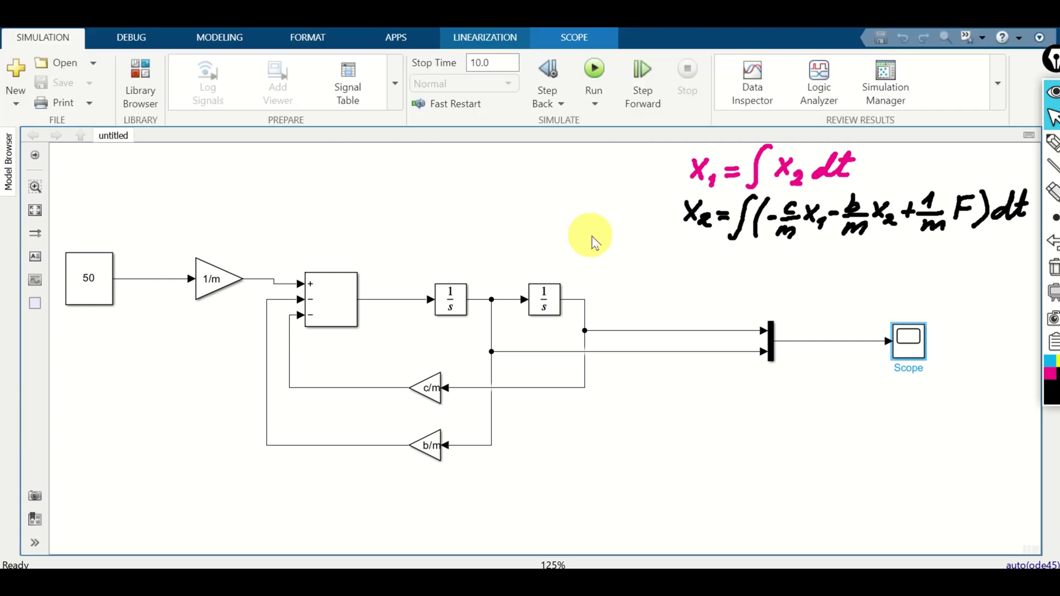
double_click(917, 353)
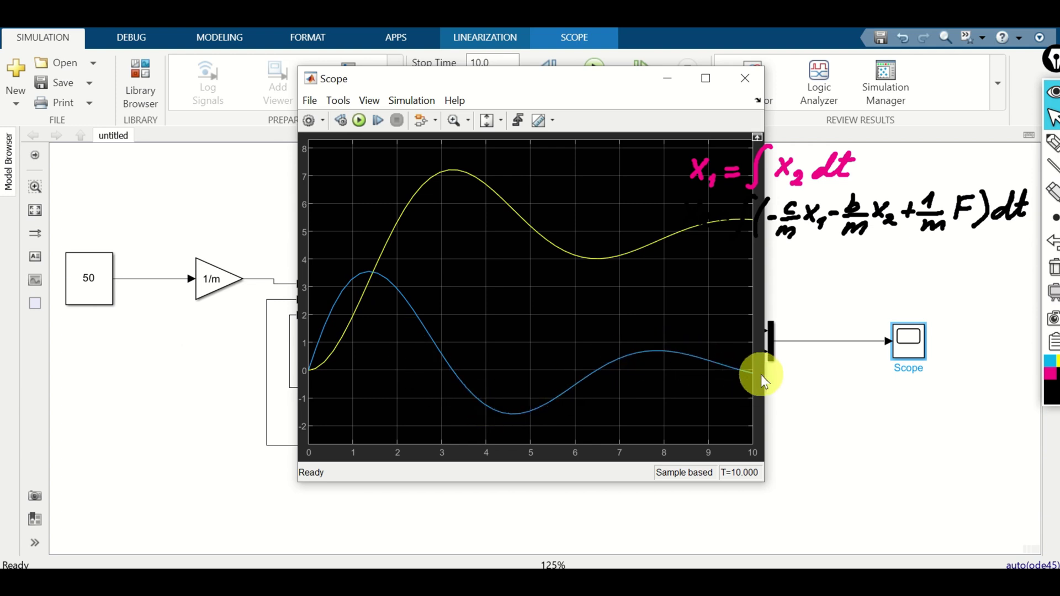
Step: Move the Scope window around to compare the plot with the block diagram, and minimize it to uncover the model
left_click_drag(552, 80, 826, 117)
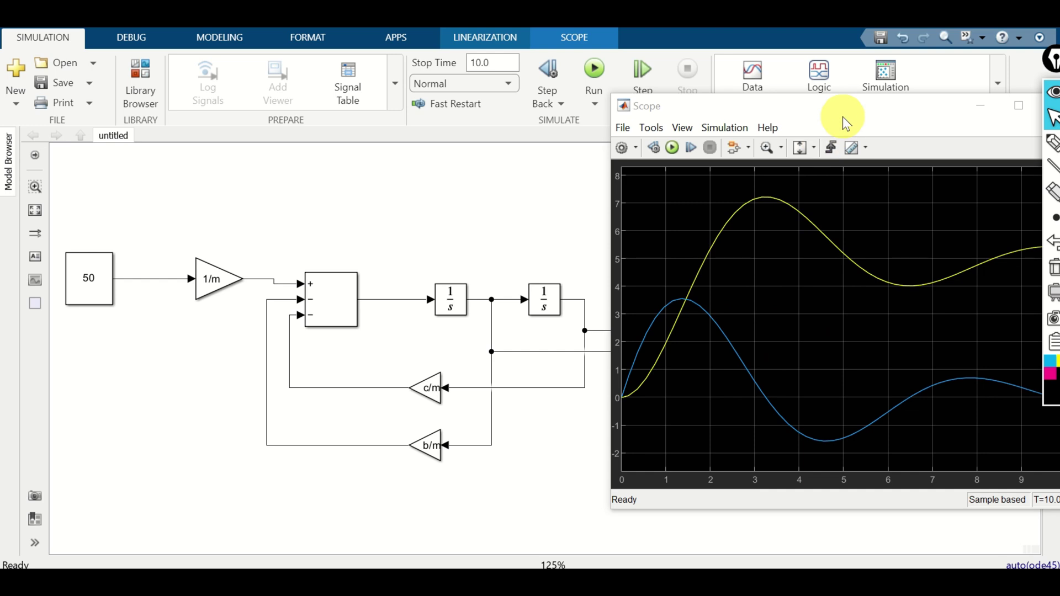
left_click_drag(833, 113, 615, 84)
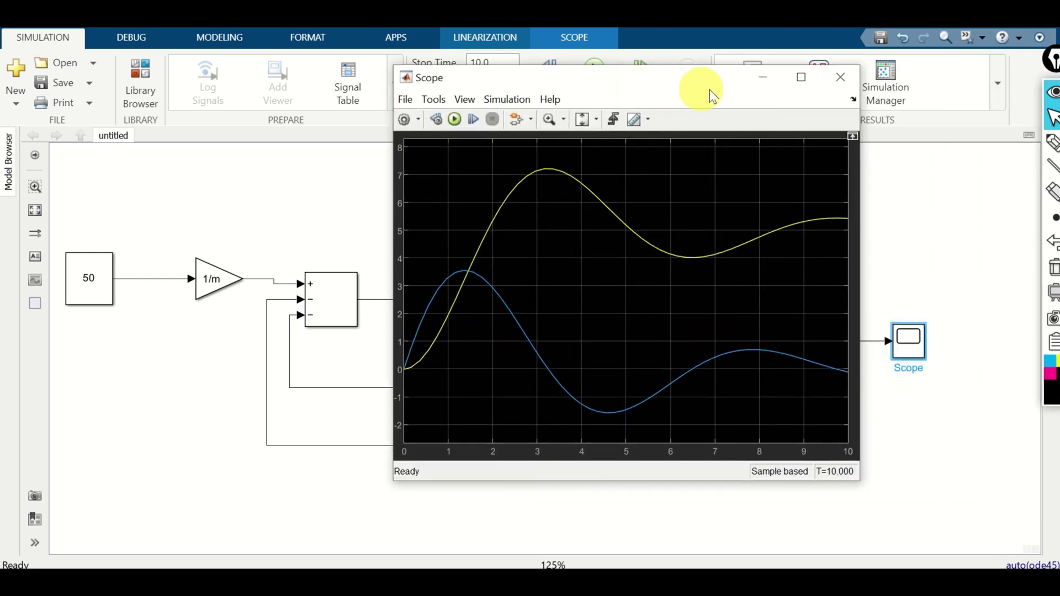
left_click(765, 84)
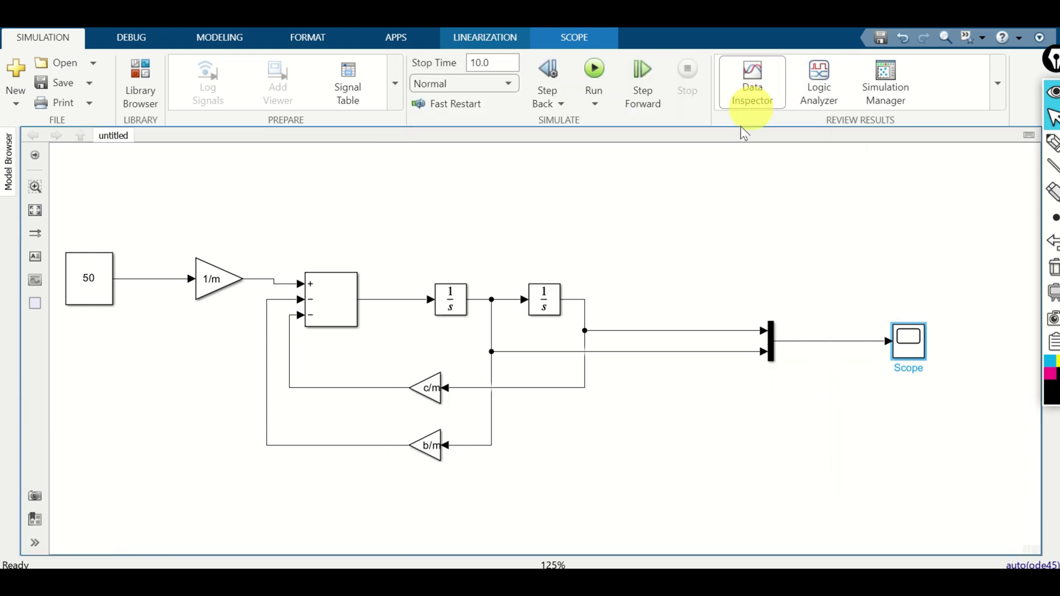
Step: Set the initial condition of the second integrator, the one feeding the upper Mux input, to 1
left_click(551, 308)
double_click(551, 308)
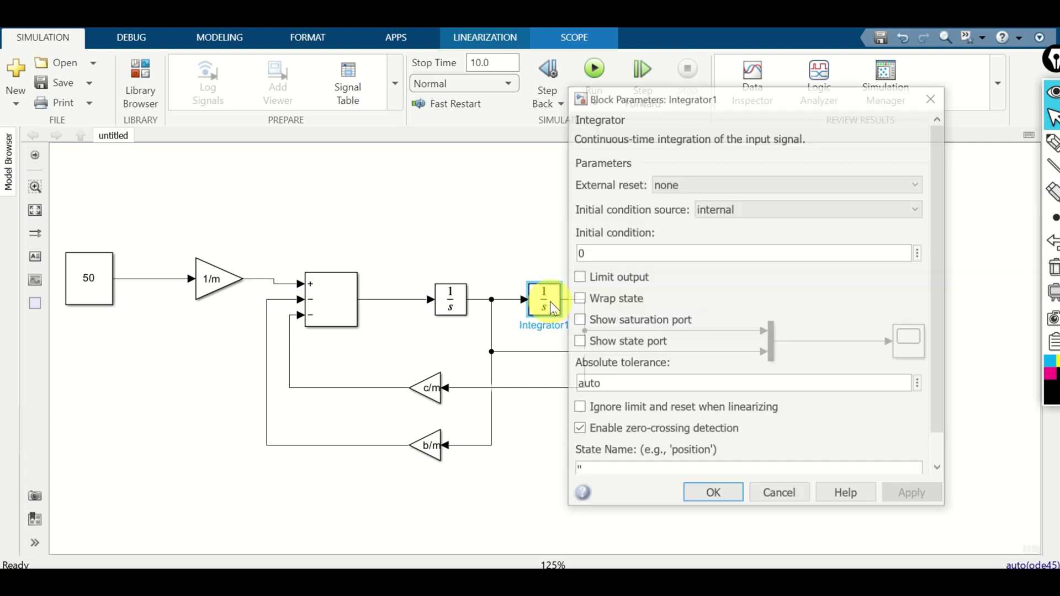
double_click(639, 253)
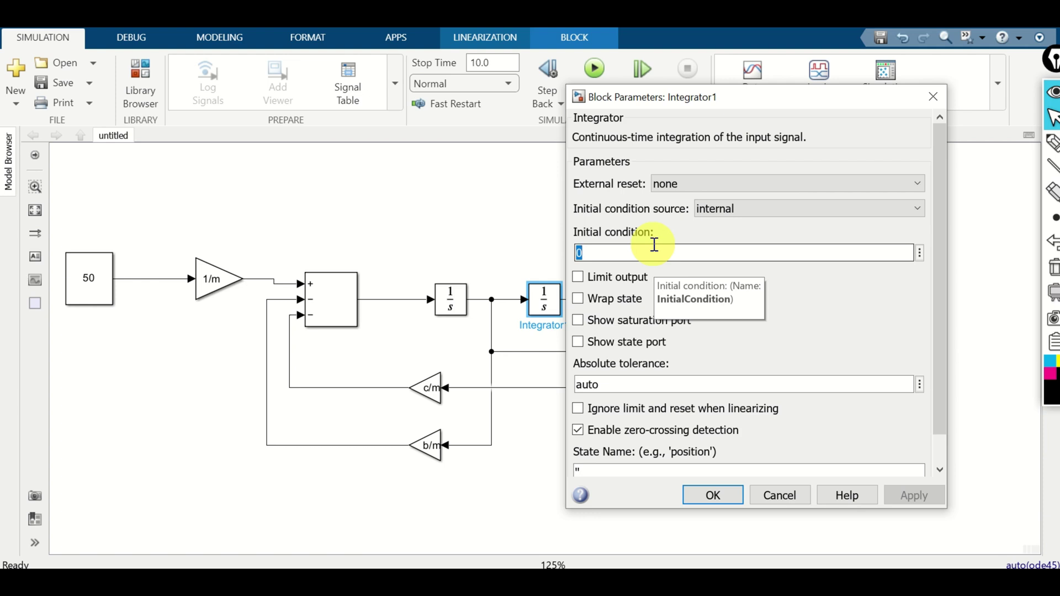
type("1")
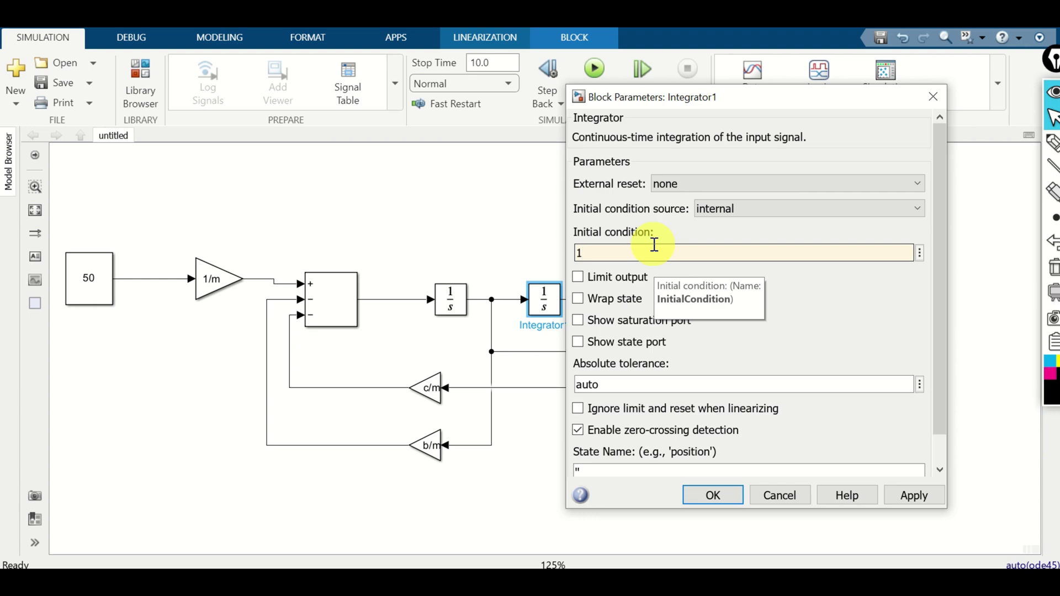
left_click(708, 493)
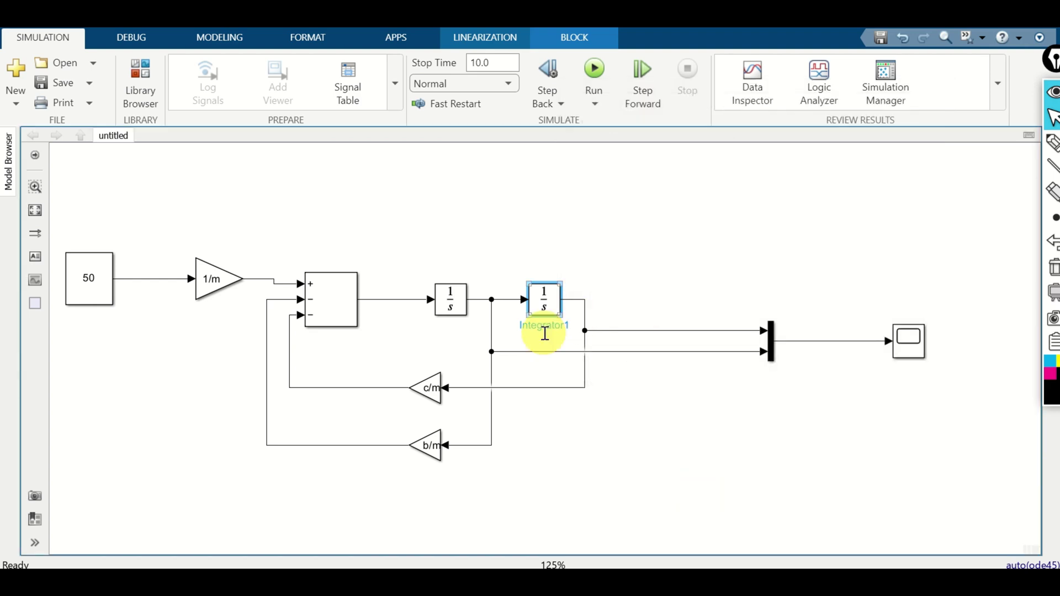
Step: Set the initial condition of the first integrator, directly after the Add block, to -0.5
double_click(451, 307)
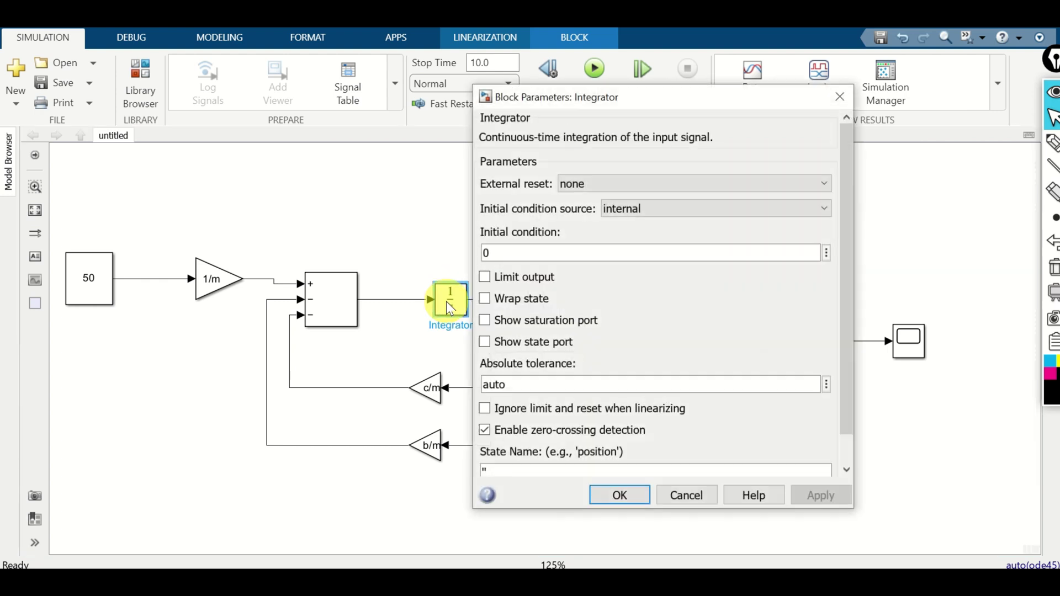
double_click(528, 248)
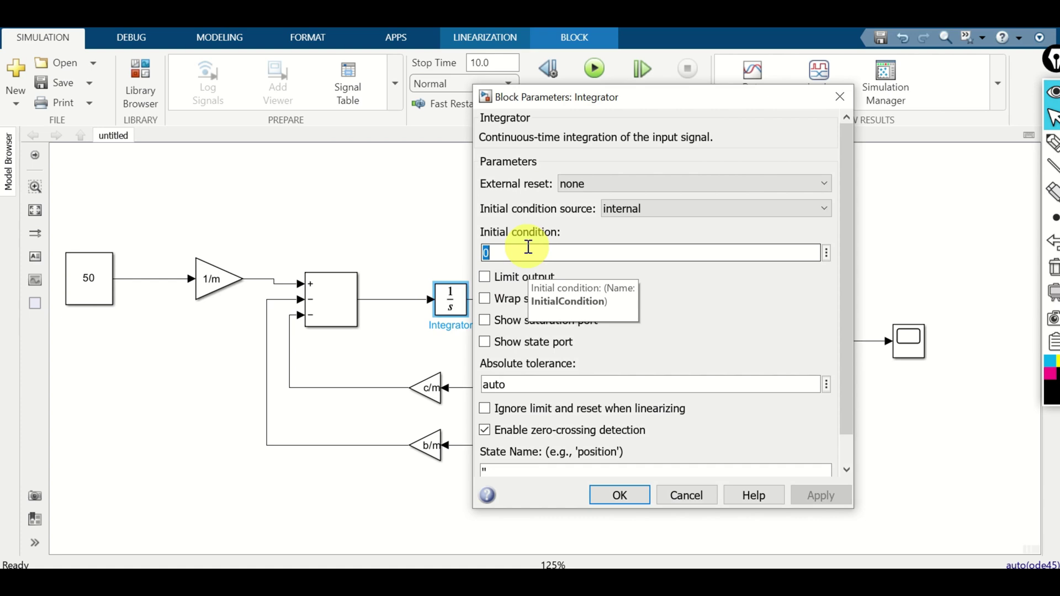
type("-")
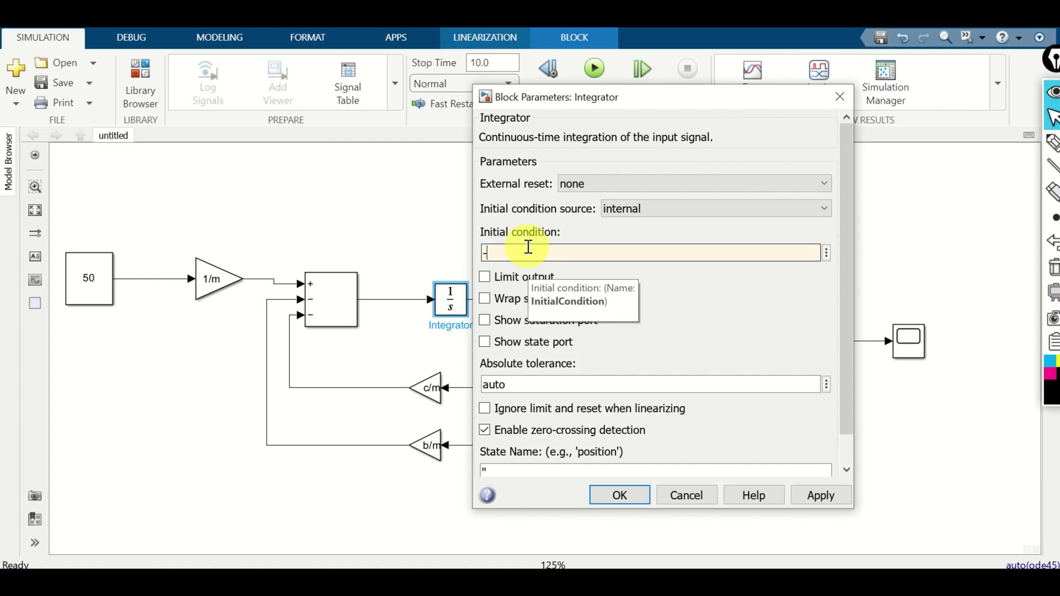
type("0.5")
left_click(625, 502)
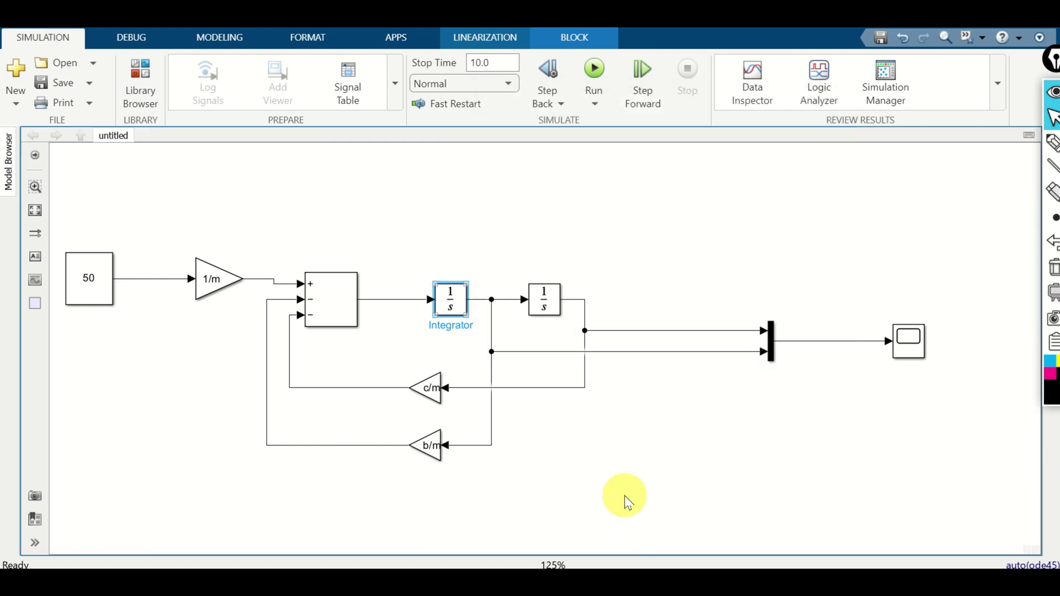
Step: Rerun the simulation with the new initial conditions and reopen the Scope to view the updated state responses
left_click(594, 71)
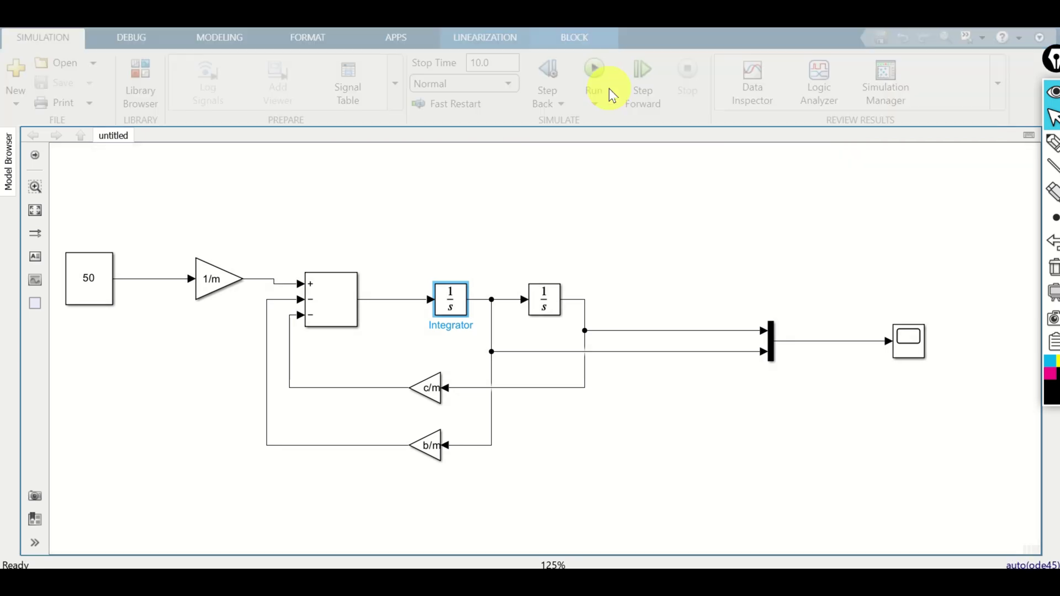
left_click(914, 343)
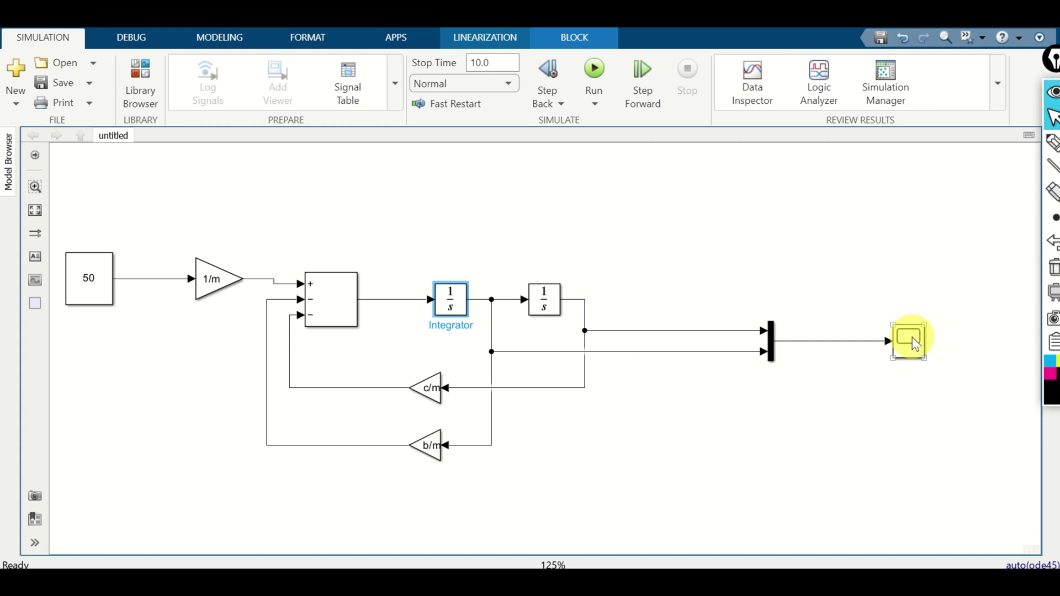
double_click(913, 342)
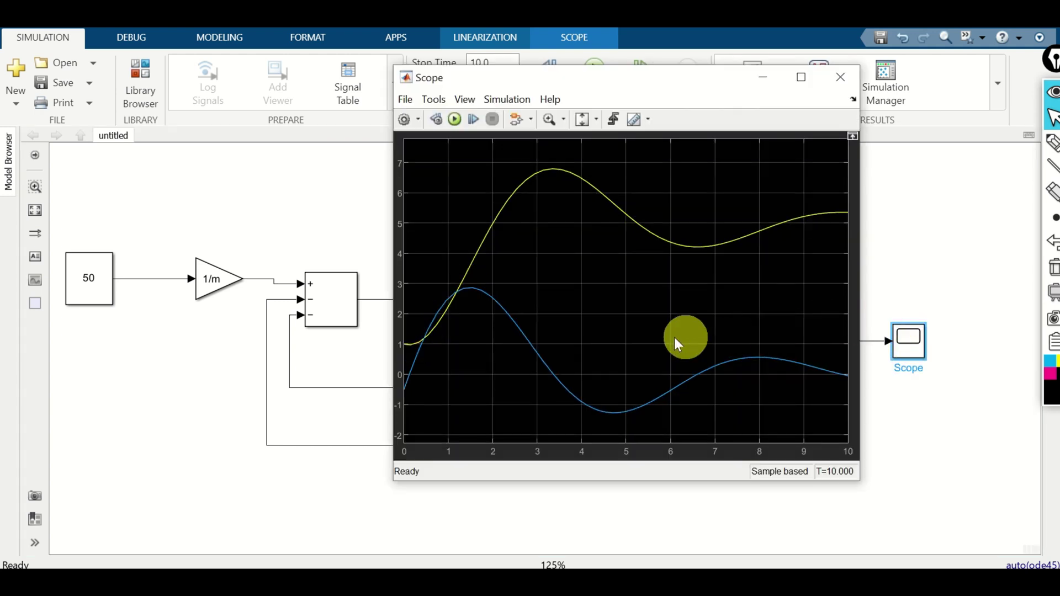